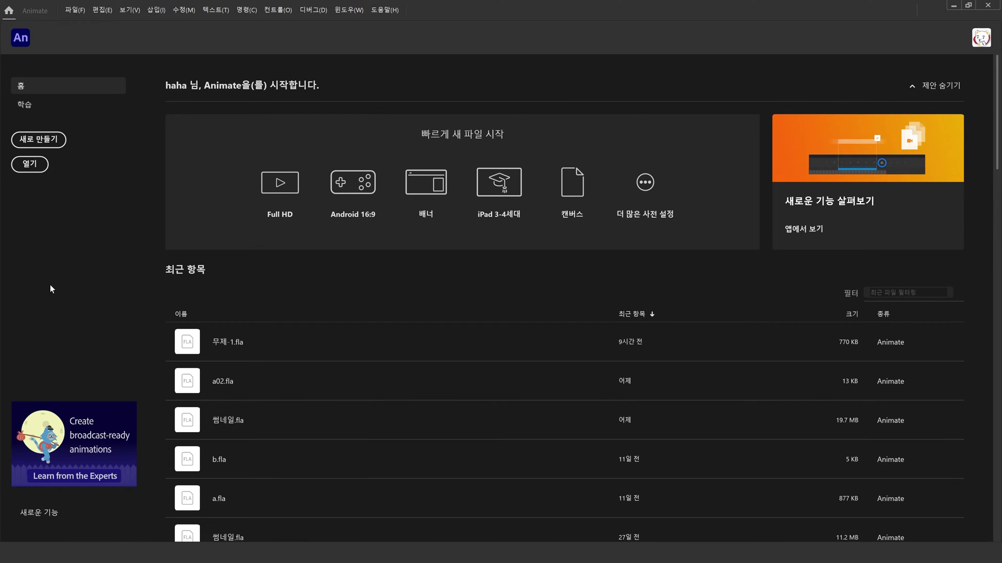
- Create a new 1280 x 720 HD document at 24 fps using the ActionScript 3.0 platform
left_click(56, 144)
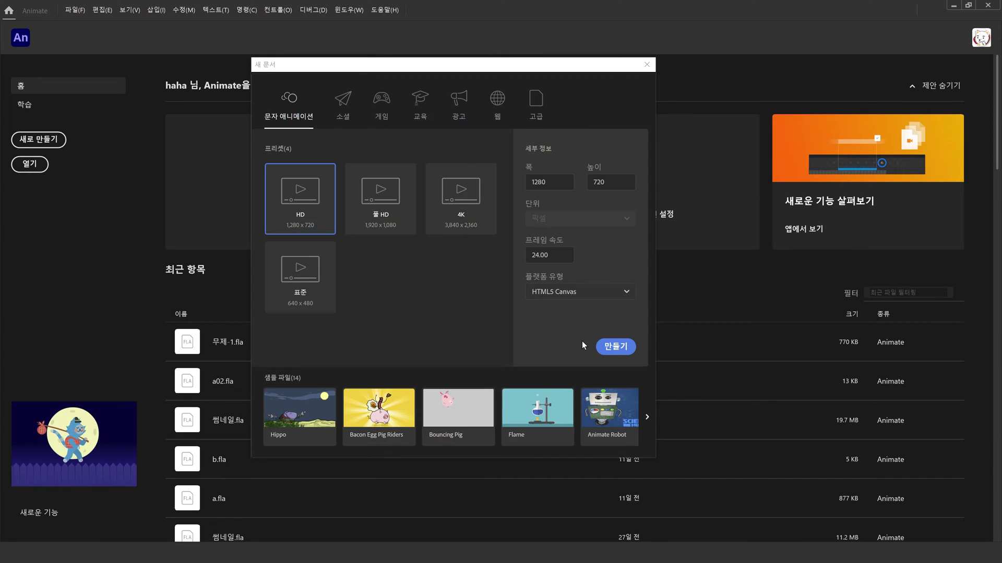
left_click(556, 292)
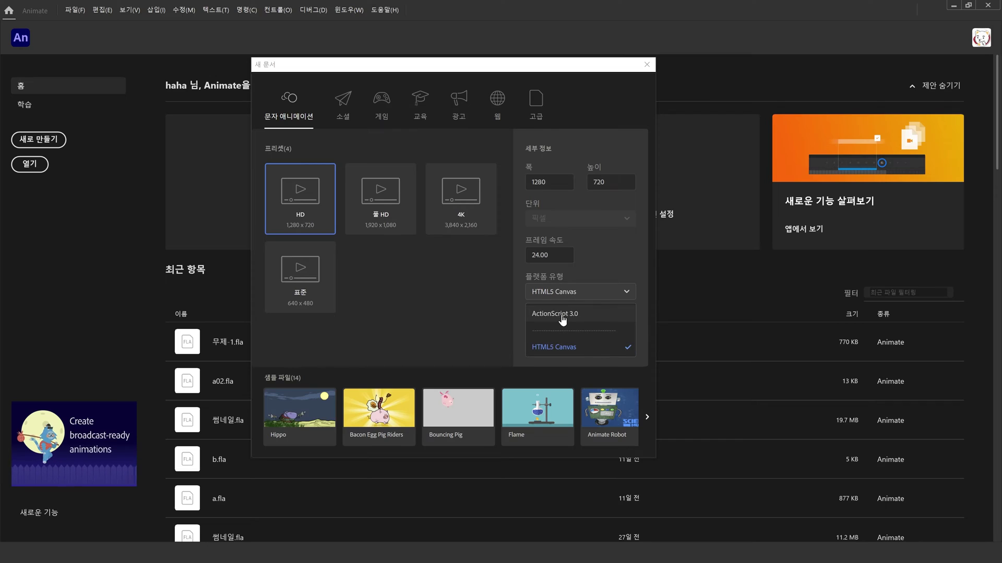
left_click(546, 315)
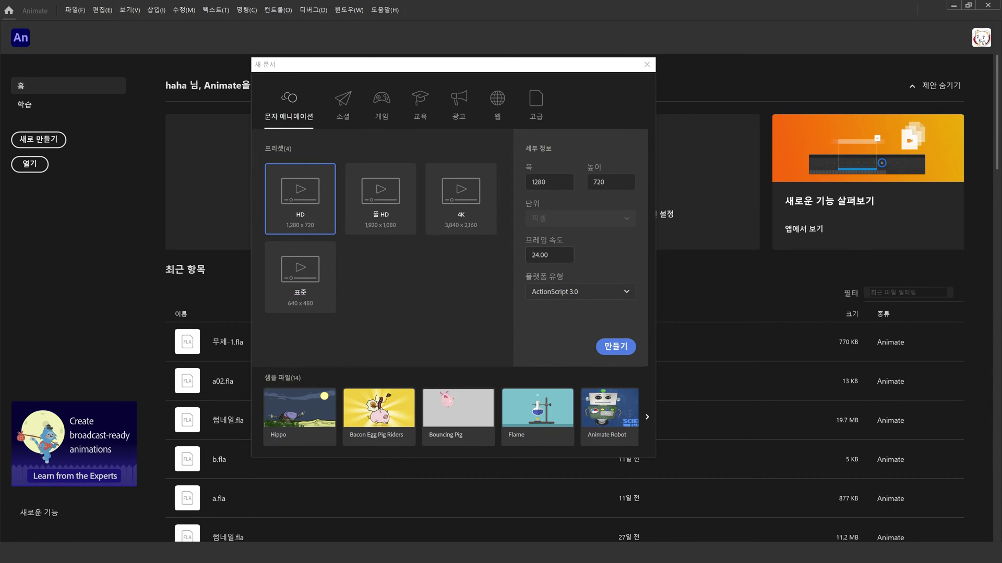
left_click(618, 351)
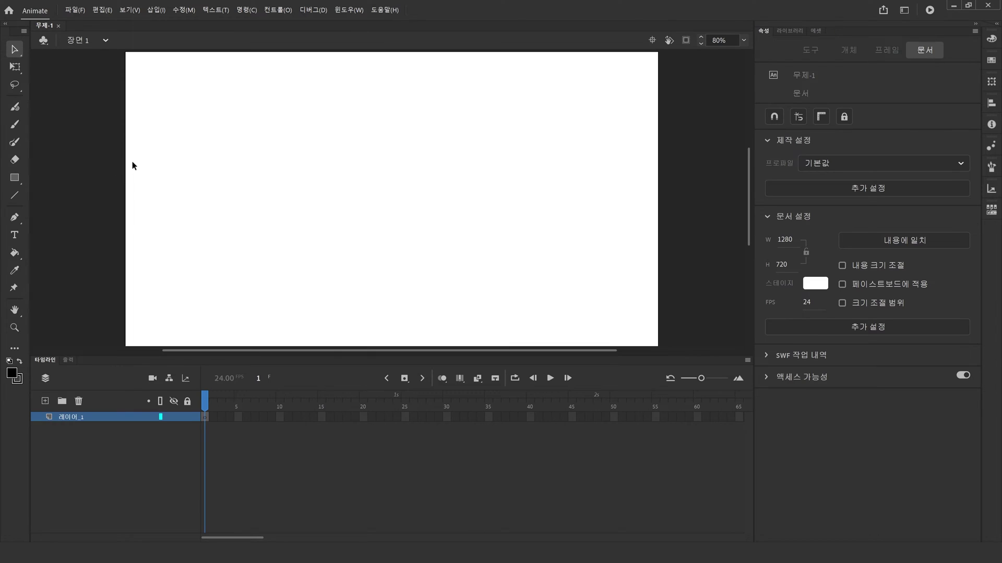
- Import the penguin picture 사진 from the 39_사진으로 애니만들기 folder onto the stage
left_click(75, 9)
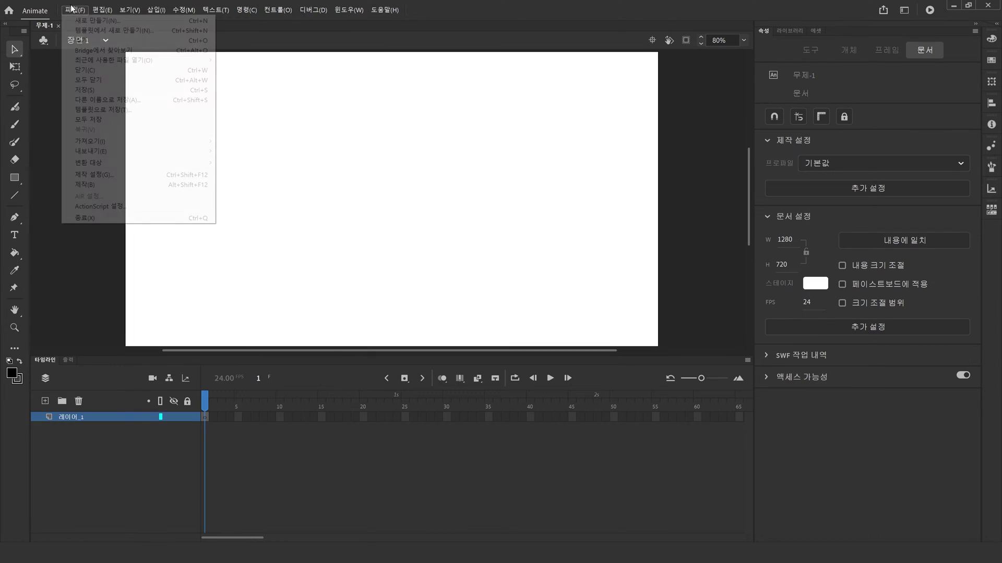
mouse_move(154, 144)
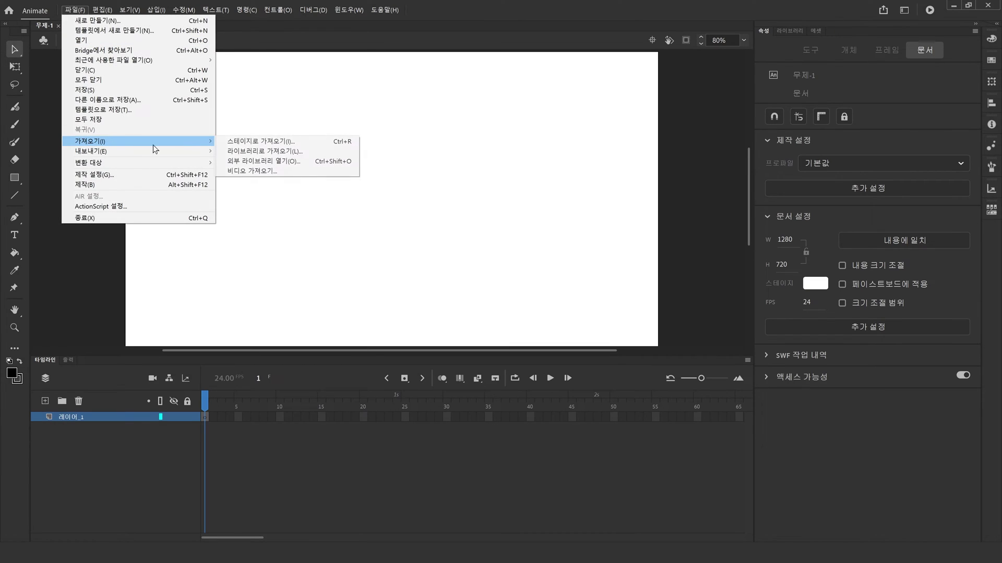
left_click(255, 143)
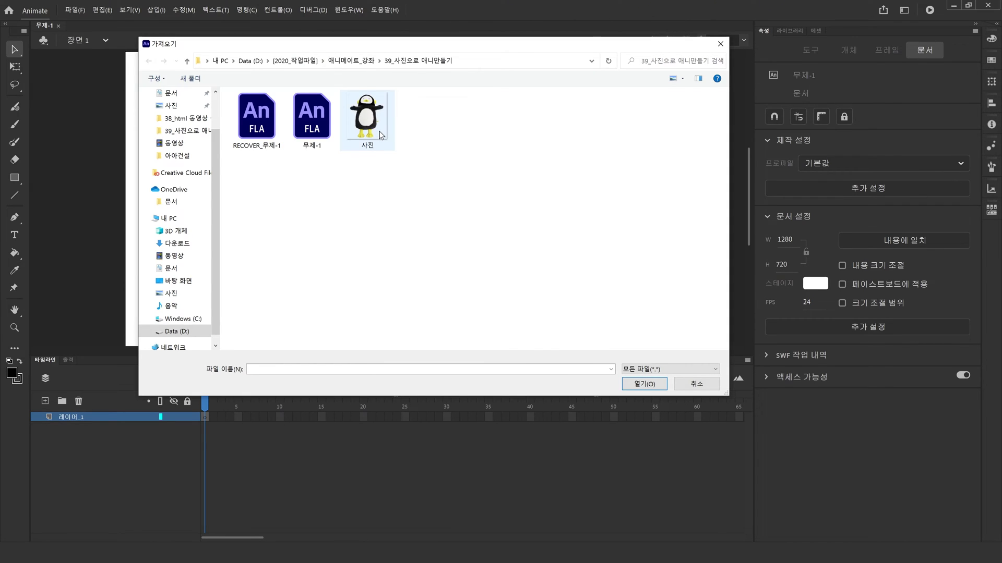
double_click(379, 134)
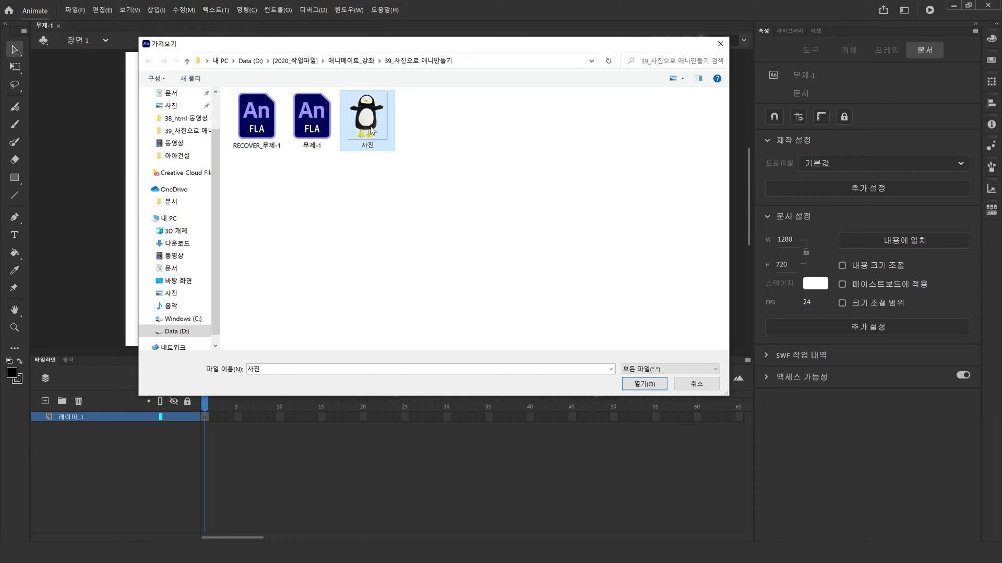
- Scale the penguin bitmap down to about 599 x 706 px and move it up within the stage, enlarging the stage area
left_click(15, 67)
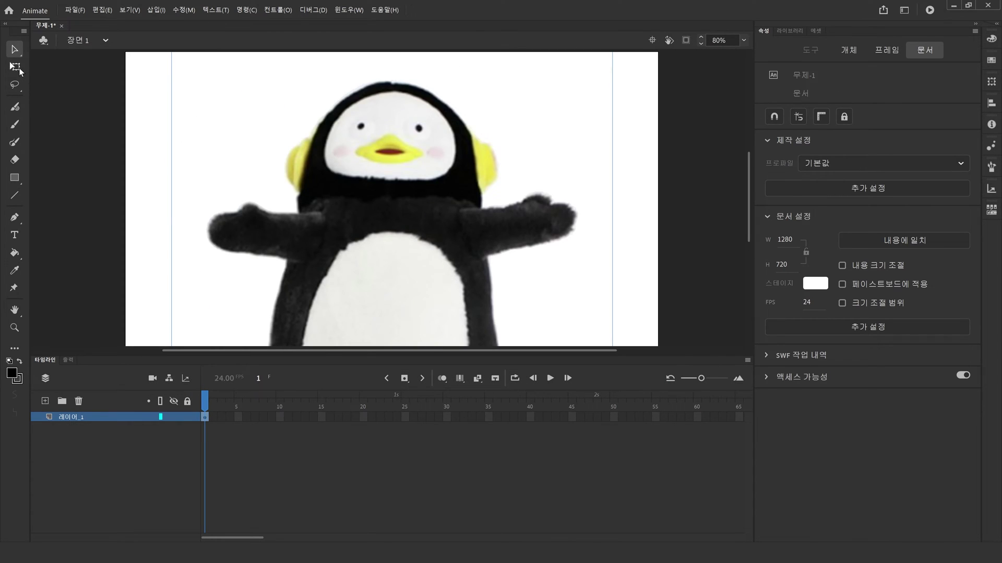
left_click(177, 60)
left_click_drag(171, 52, 264, 159)
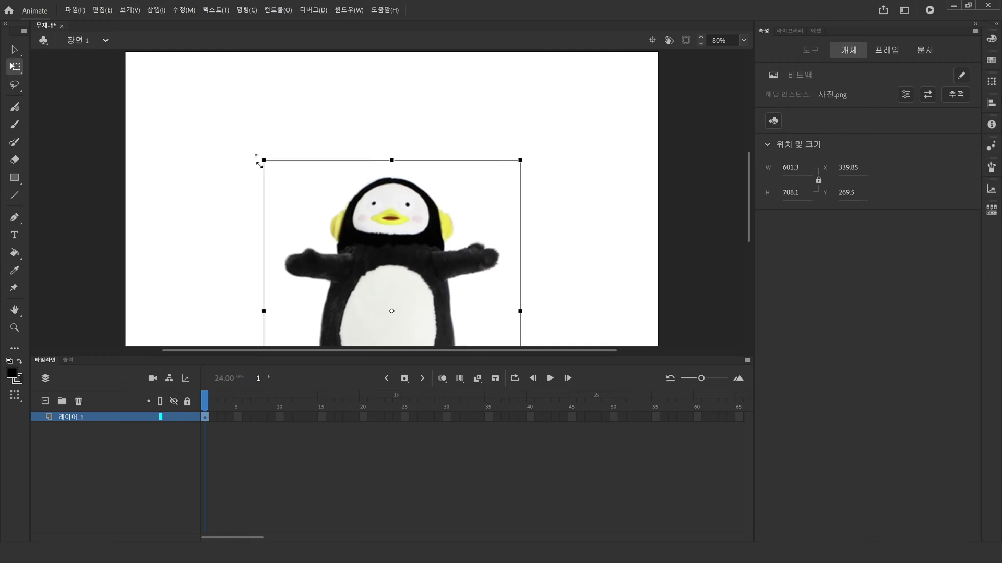
left_click_drag(386, 248, 379, 145)
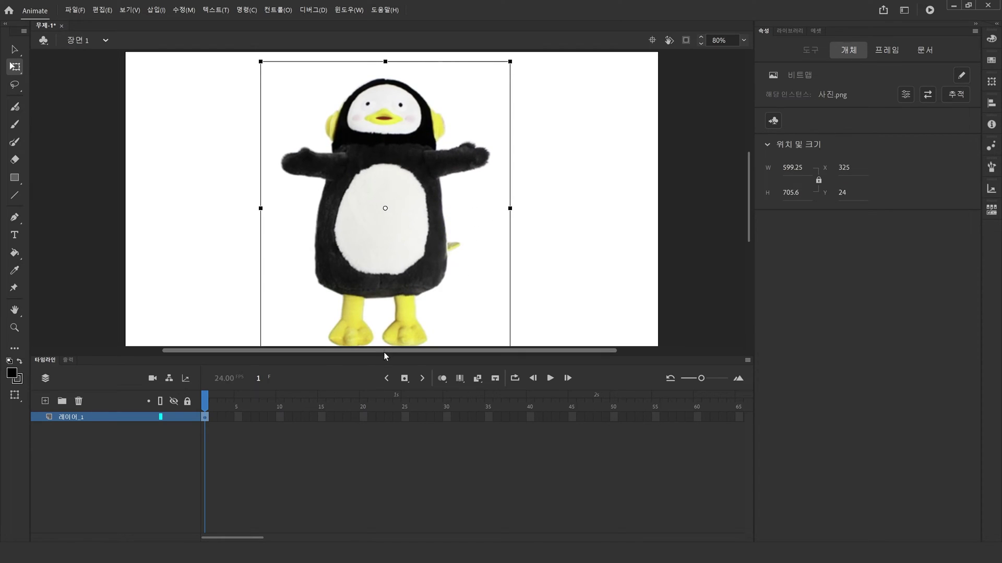
left_click_drag(384, 353, 384, 401)
left_click_drag(186, 238, 311, 251)
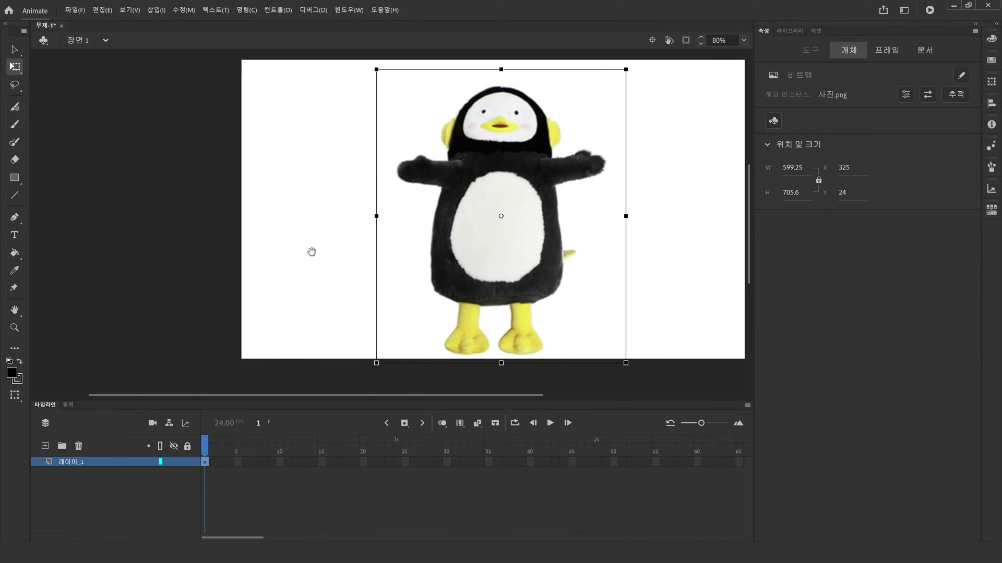
- Move the penguin bitmap off the stage and back, placing it at about X 325, Y 6
left_click_drag(539, 252, 214, 264)
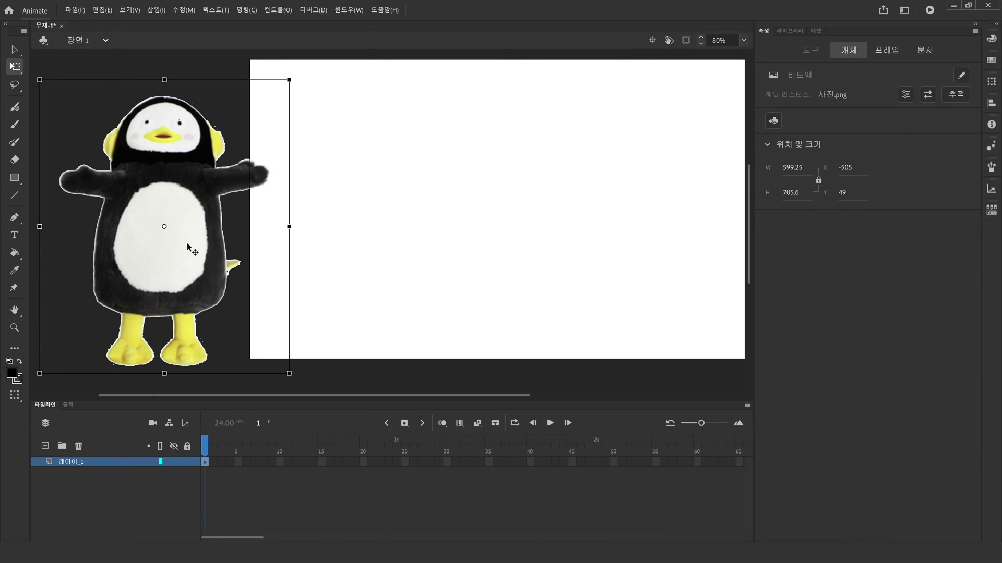
left_click_drag(191, 245, 577, 235)
scroll(576, 231, "right", 5)
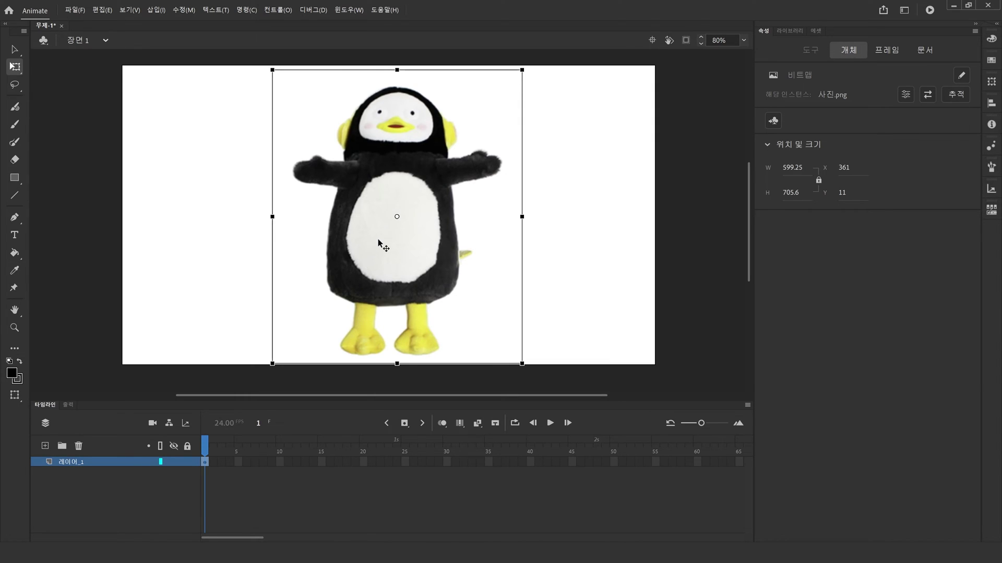
left_click_drag(384, 245, 393, 221)
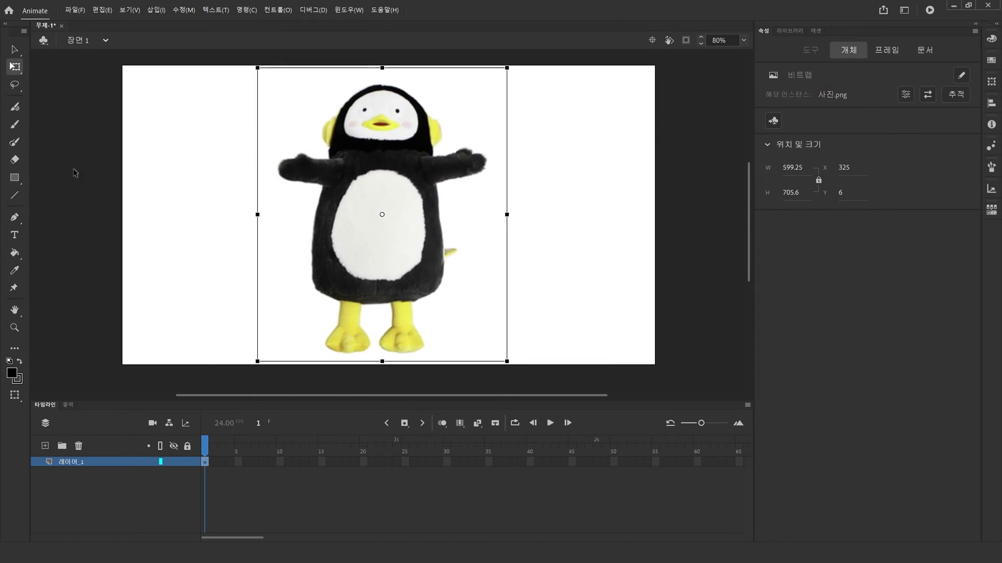
- Preview the imported 사진.png bitmap in the document's library
left_click(785, 32)
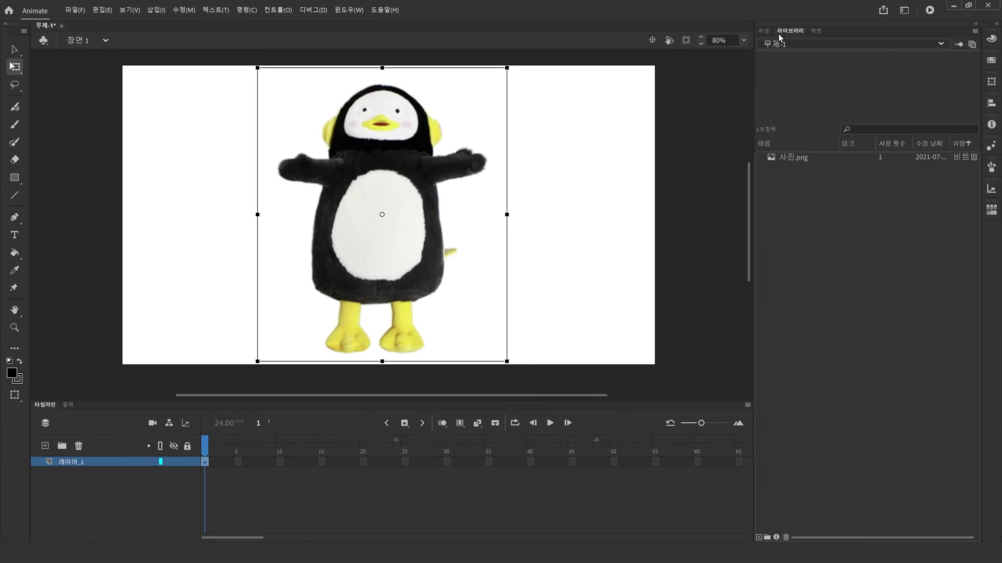
left_click(804, 159)
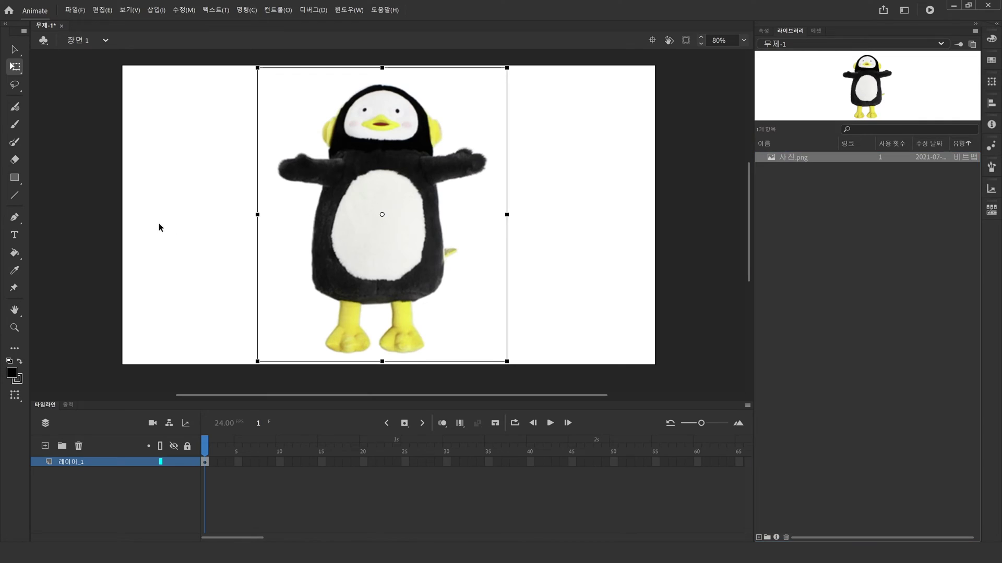
- Try painting brush strokes over the unbroken penguin bitmap, and switch to the Eraser
left_click(15, 123)
left_click_drag(298, 137, 327, 165)
mouse_move(335, 108)
left_mouse_down()
mouse_move(354, 163)
mouse_move(296, 220)
mouse_move(405, 250)
mouse_move(308, 282)
left_mouse_up()
left_click(15, 160)
- Clear the test brush strokes by moving the penguin bitmap aside, deleting them and returning the bitmap to mid-stage
left_click(15, 49)
left_click_drag(420, 191, 616, 209)
mouse_move(191, 83)
left_mouse_down()
mouse_move(410, 249)
mouse_move(430, 290)
left_mouse_up()
key("Delete")
left_click_drag(602, 238, 405, 218)
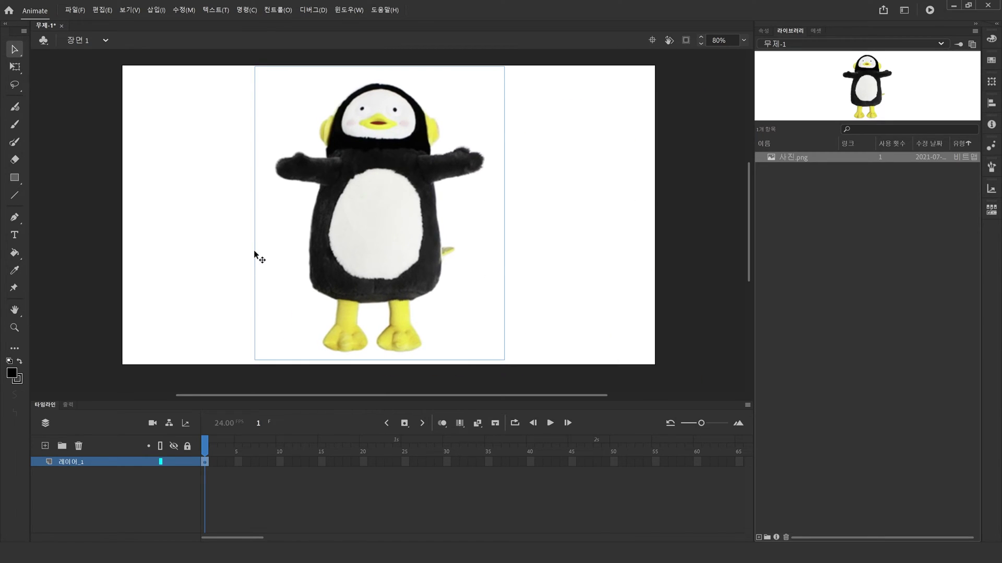
left_click(169, 259)
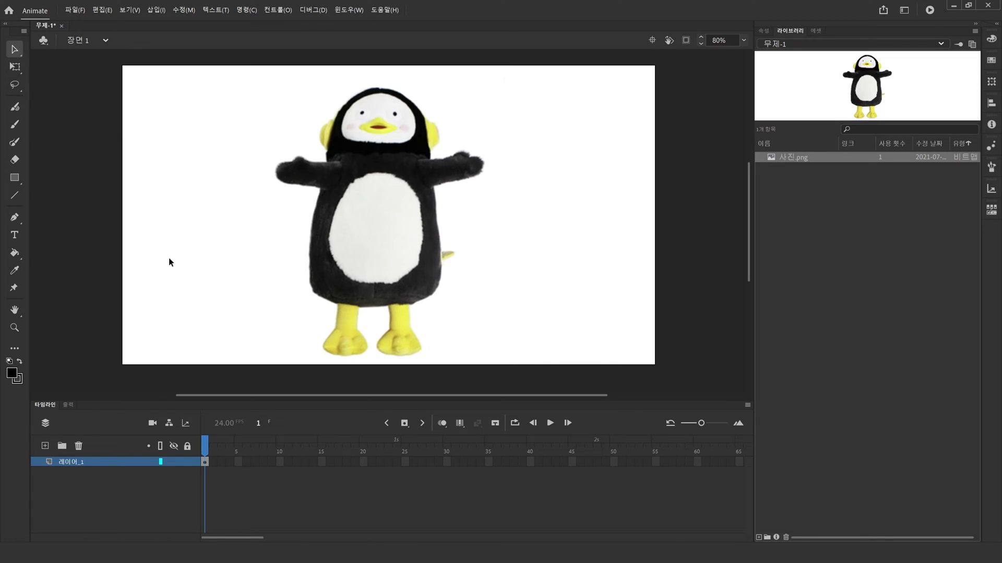
- Break the penguin bitmap apart into an editable shape and clear the selection
left_click(269, 239)
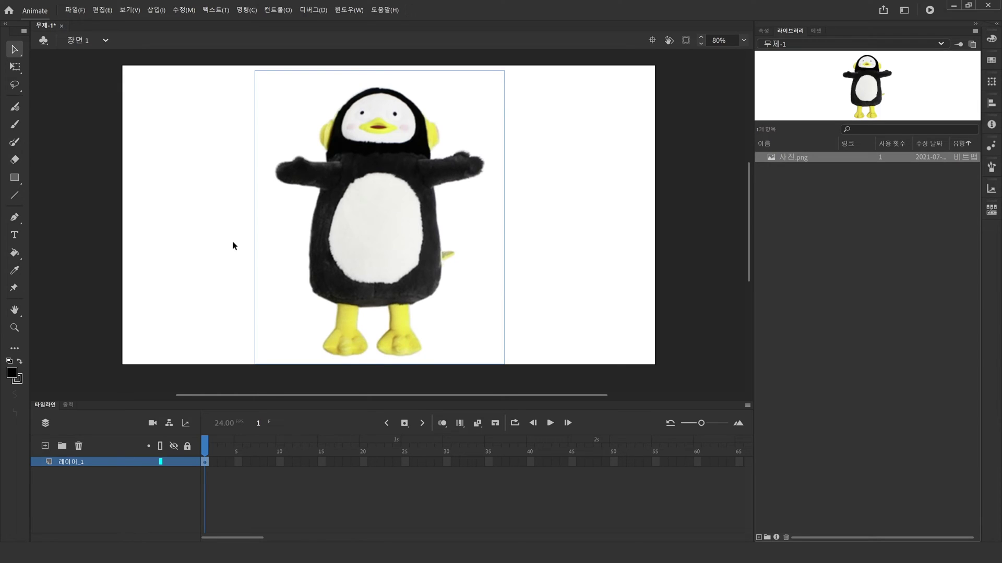
key("ctrl+b")
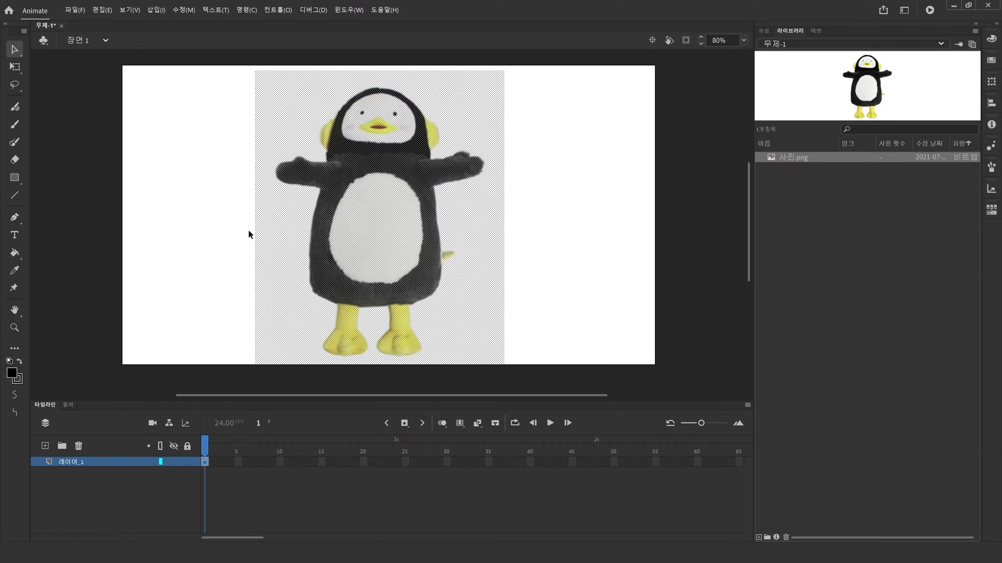
left_click(228, 212)
left_click(359, 217)
left_click(217, 239)
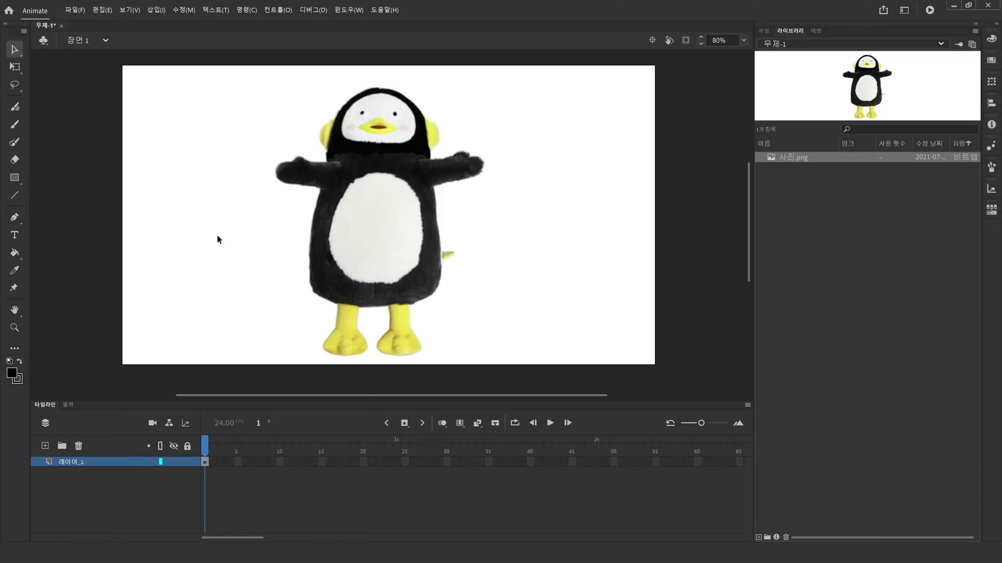
- Try splitting rectangular pieces off both sides of the penguin's lower body and moving them away
left_click_drag(192, 227, 206, 247)
left_click(239, 302)
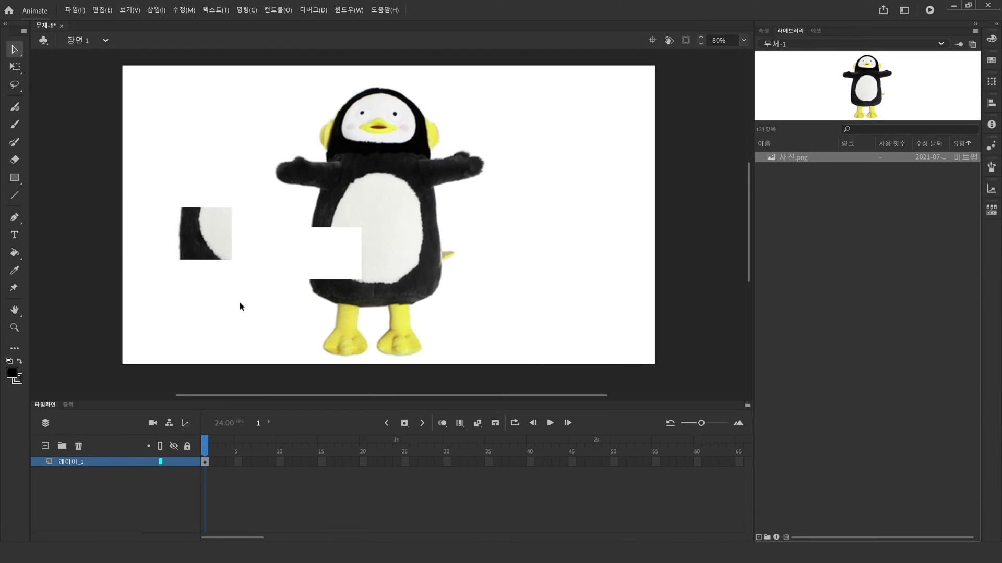
left_click_drag(470, 307, 406, 243)
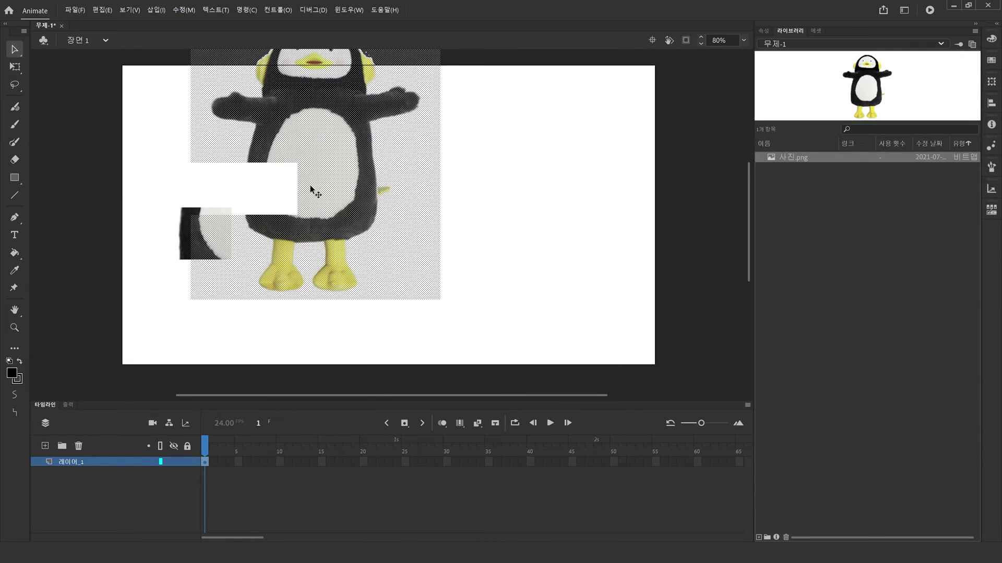
key("ctrl+z")
mouse_move(552, 296)
left_mouse_down()
mouse_move(394, 242)
mouse_move(555, 284)
left_mouse_up()
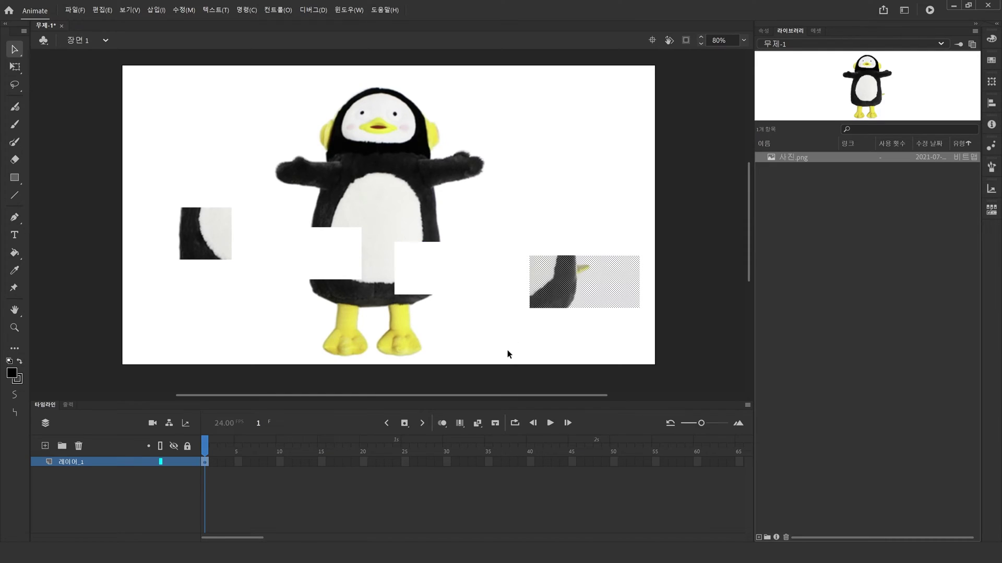
- Undo the test cuts on the penguin's lower body and leave the broken-apart shape deselected
key("ctrl+z")
key("ctrl+z")
key("ctrl+z")
key("ctrl+z")
key("ctrl+z")
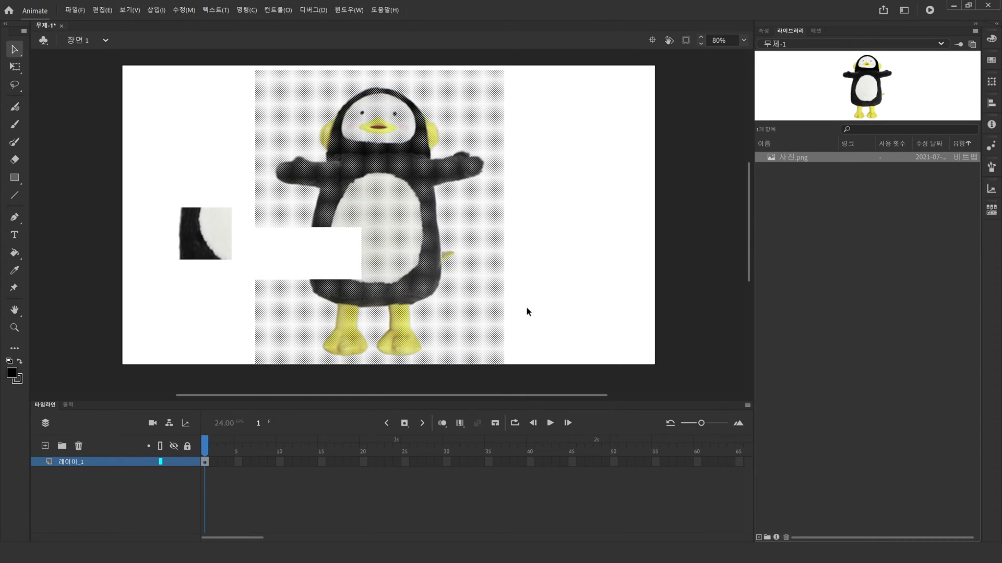
key("ctrl+z")
key("ctrl+z")
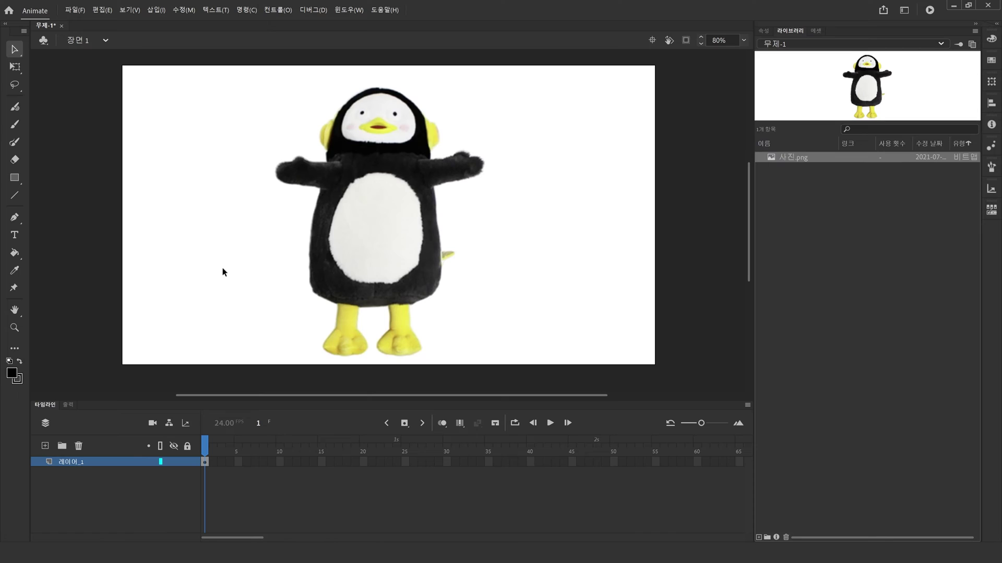
left_click(331, 242)
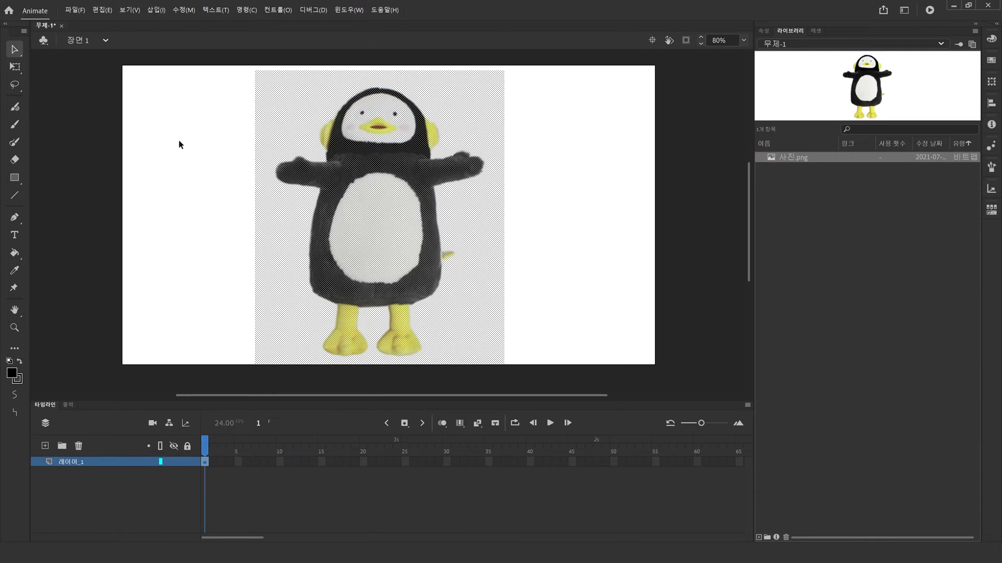
left_click(164, 171)
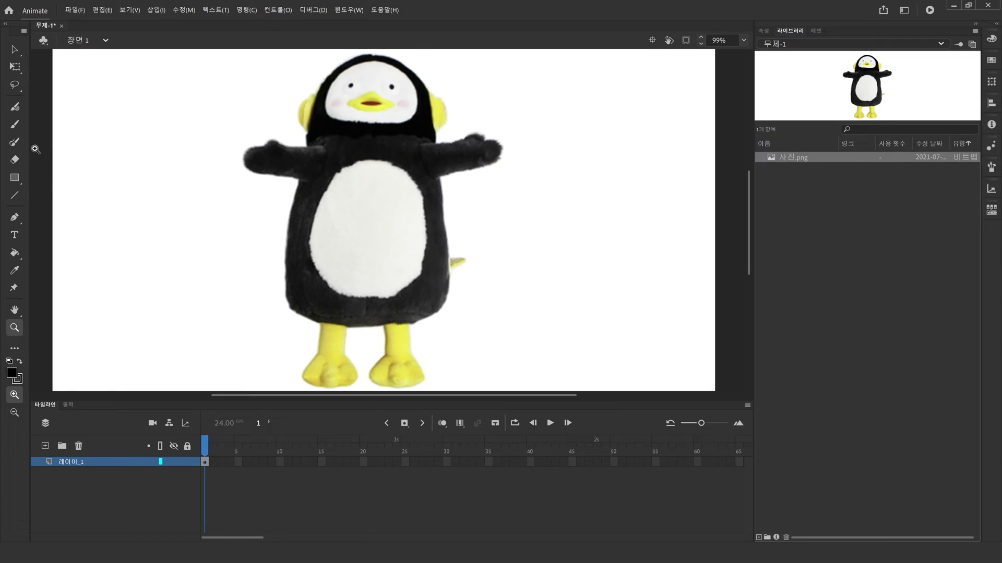
- Try separating the penguin's two arms with rectangular selections and moving them outward from the body
left_click(14, 49)
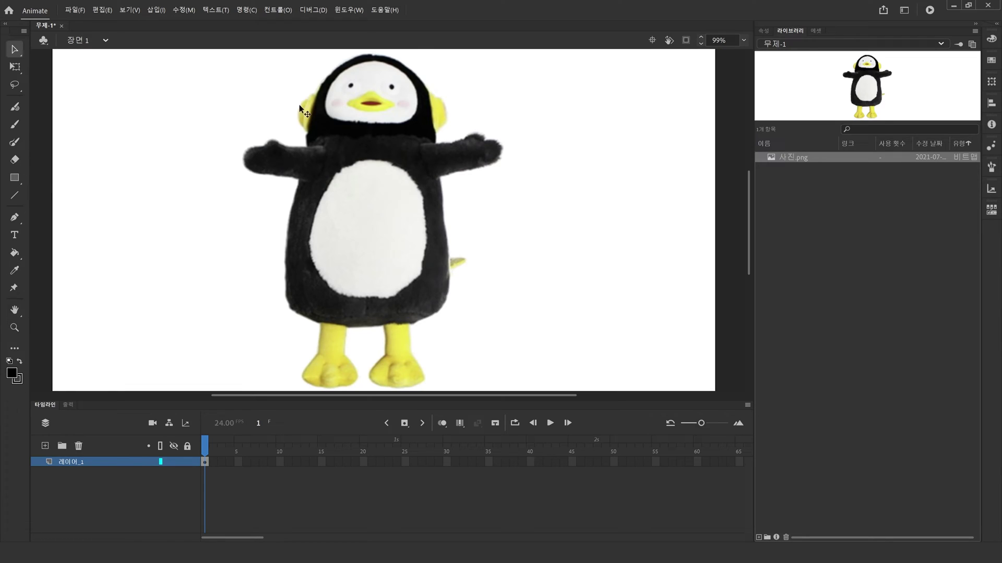
left_click(298, 105)
mouse_move(137, 122)
left_mouse_down()
mouse_move(303, 181)
mouse_move(211, 164)
left_mouse_up()
left_click_drag(571, 188, 518, 161)
left_click_drag(427, 365, 357, 332)
- Undo the rectangular arm cuts and clear the selection
key("ctrl+z")
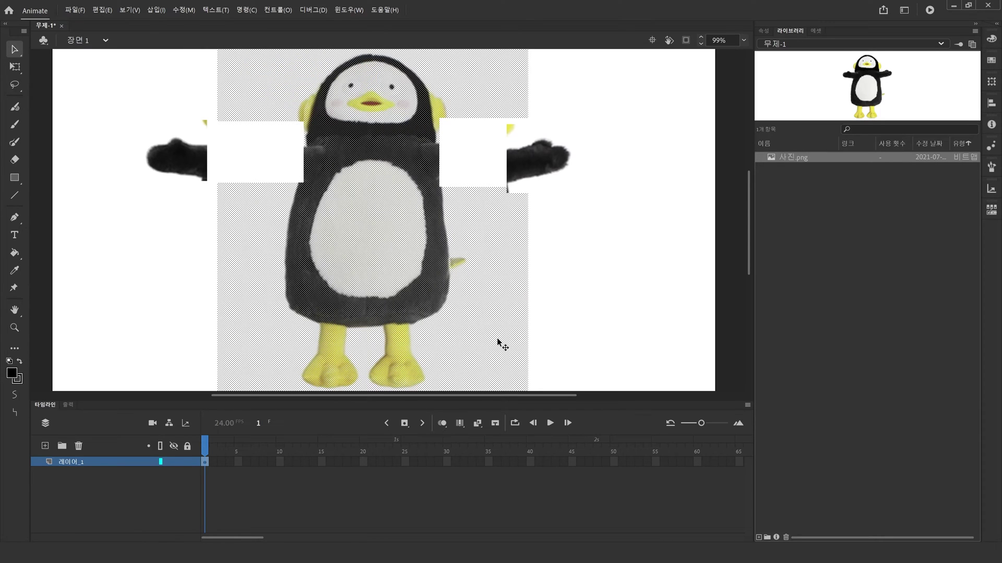
key("ctrl+z")
key("ctrl+z")
key("ctrl+z")
key("ctrl+z")
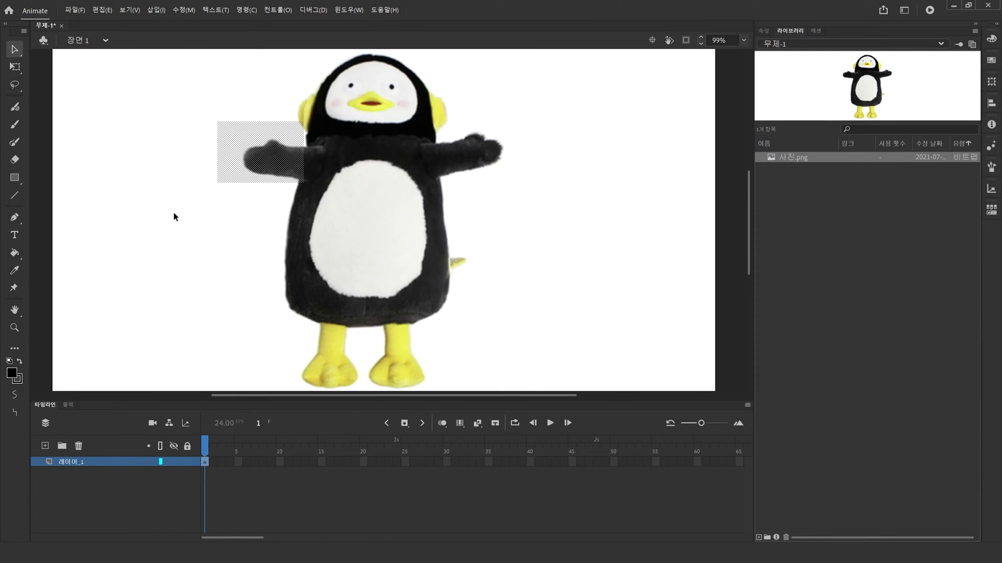
key("ctrl+z")
left_click(138, 231)
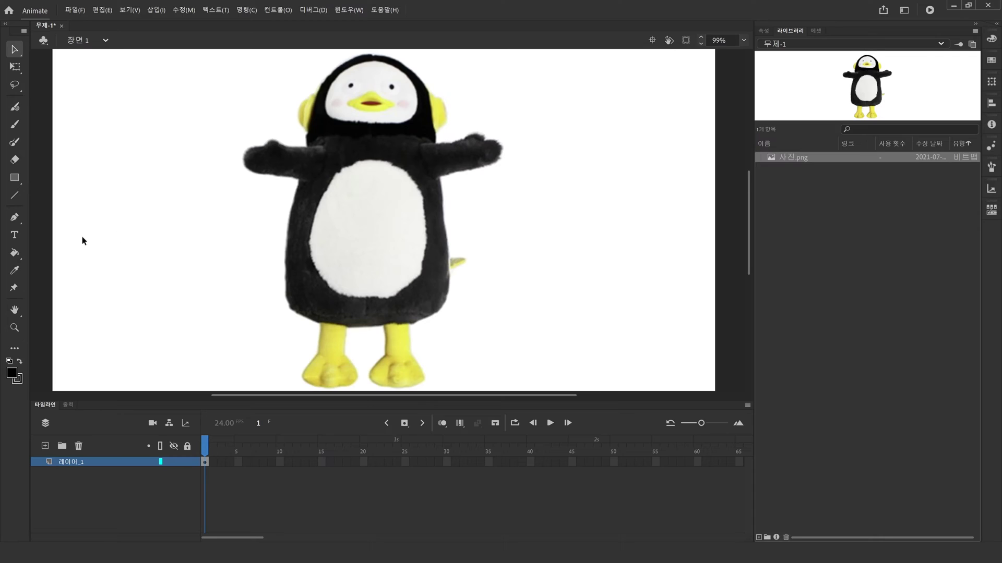
- Outline the arm on the photo's left side with an open Pen path crossing the shoulder, and select the piece it cuts off
left_click(15, 219)
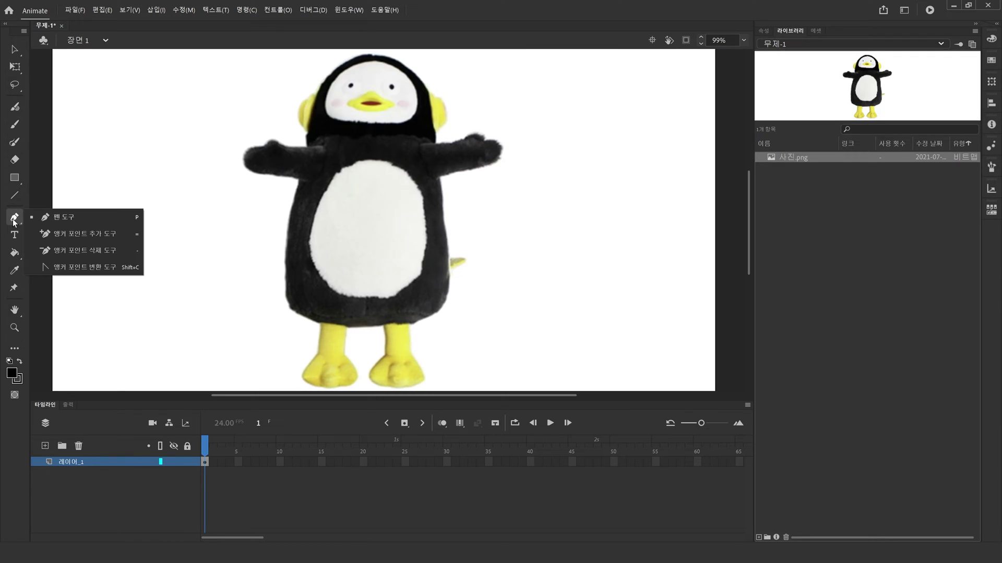
left_click(49, 217)
left_click(209, 113)
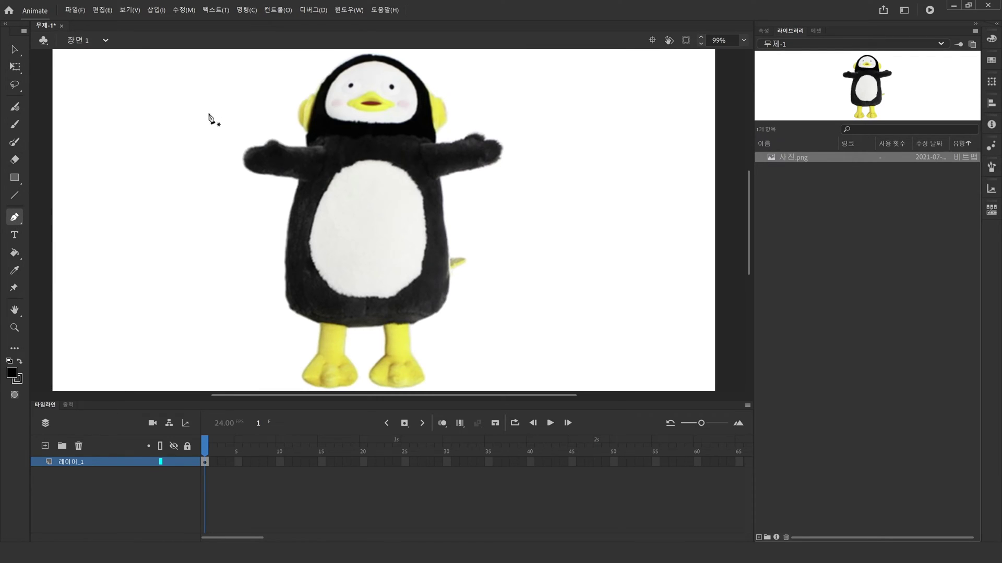
left_click(272, 123)
left_click(294, 137)
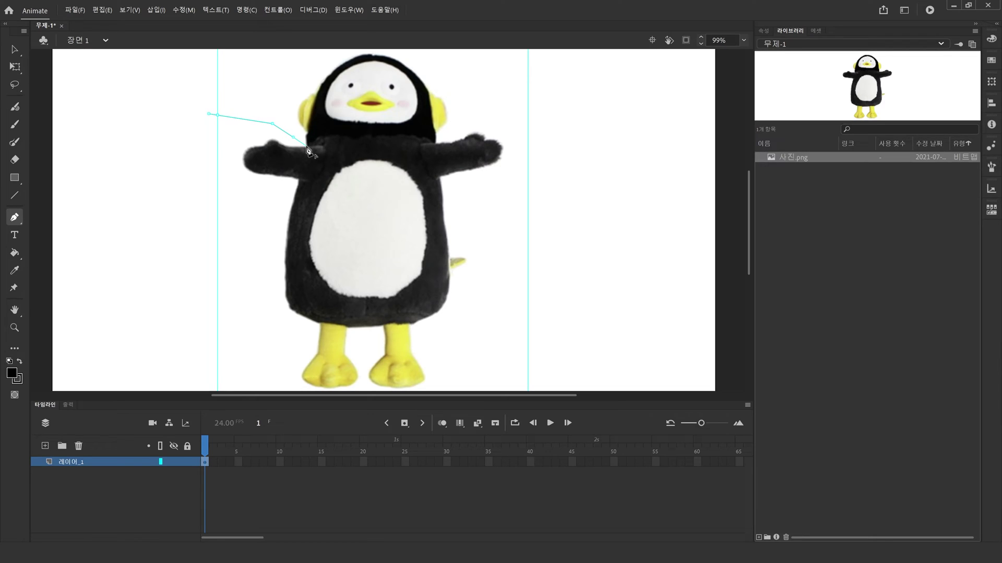
left_click(307, 146)
left_click_drag(298, 180, 286, 195)
left_click_drag(285, 195, 286, 197)
left_click(271, 212)
left_click(242, 224)
left_click(217, 228)
left_click(196, 232)
left_click(162, 184)
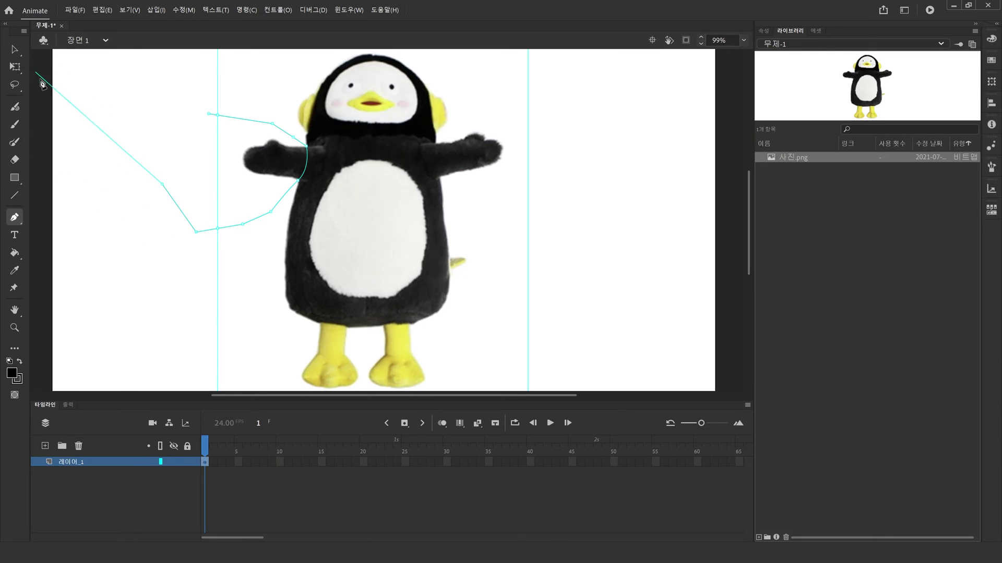
left_click(125, 145, "ctrl")
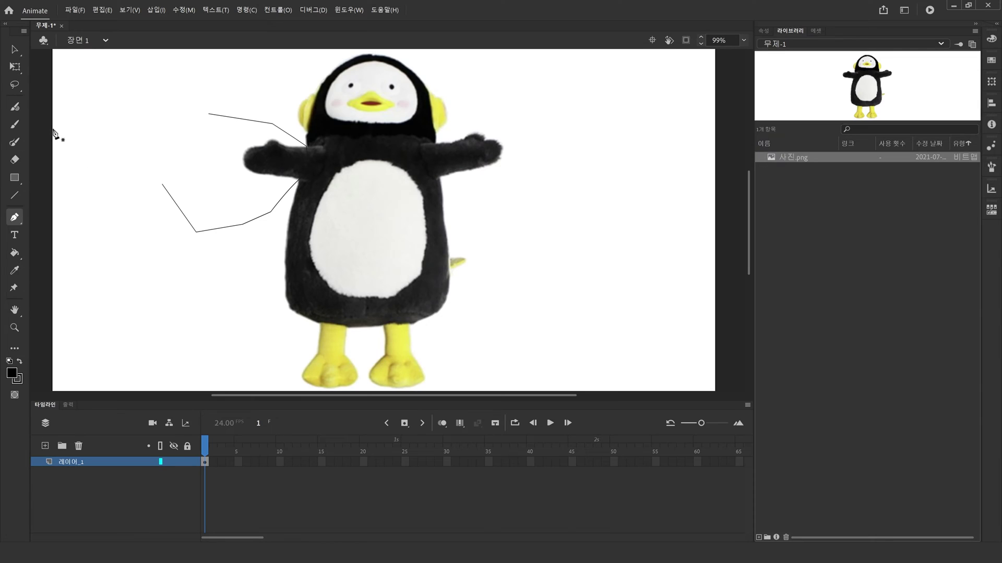
left_click(15, 50)
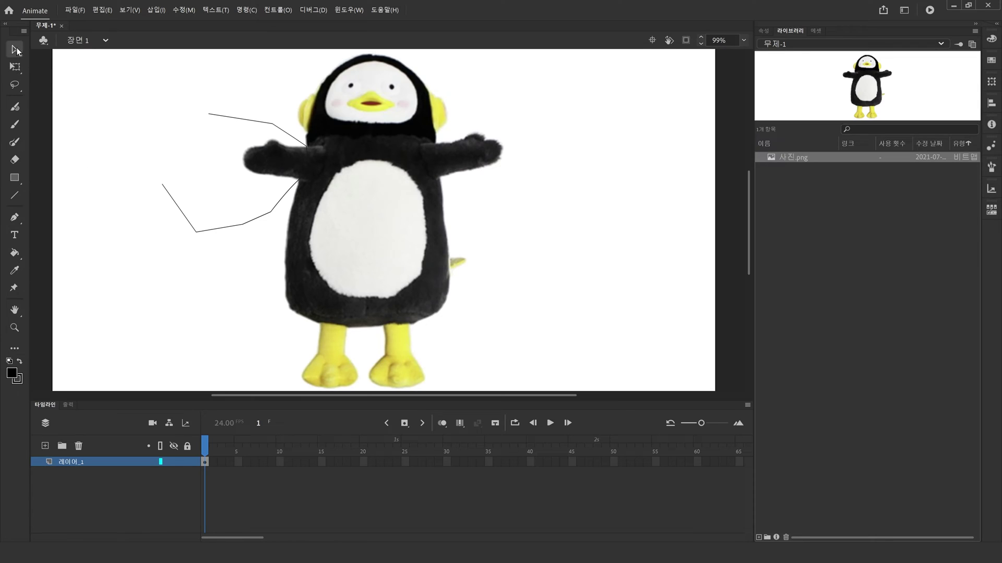
left_click(257, 162)
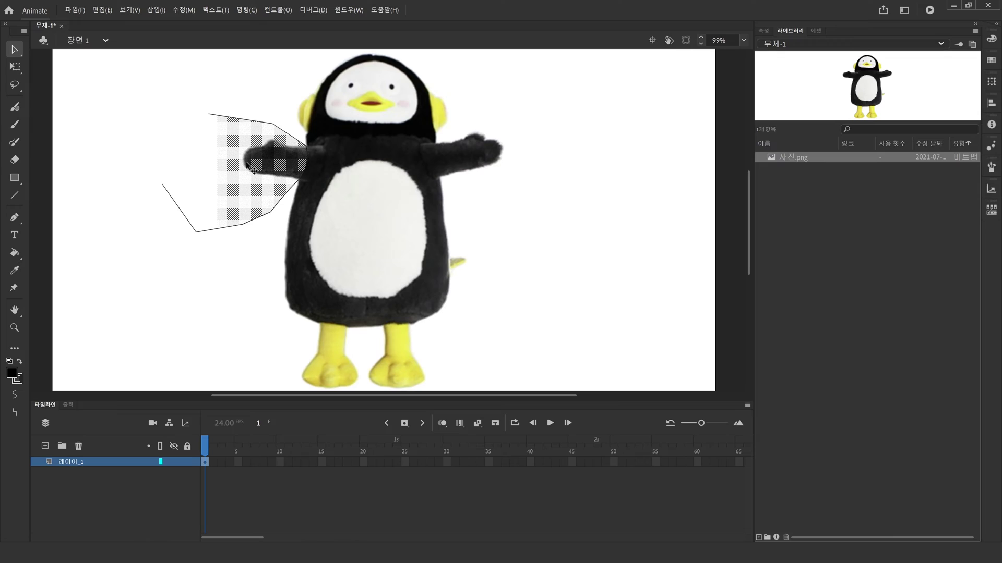
- Test the cut by moving the separated arm piece away from the body several times, undoing each move
left_click_drag(233, 187, 64, 180)
key("ctrl+z")
left_click_drag(240, 172, 86, 174)
key("ctrl+z")
left_click_drag(266, 161, 149, 158)
key("ctrl+z")
- Convert the selected arm piece to a graphic symbol named 왼팔
key("F8")
left_click(428, 156)
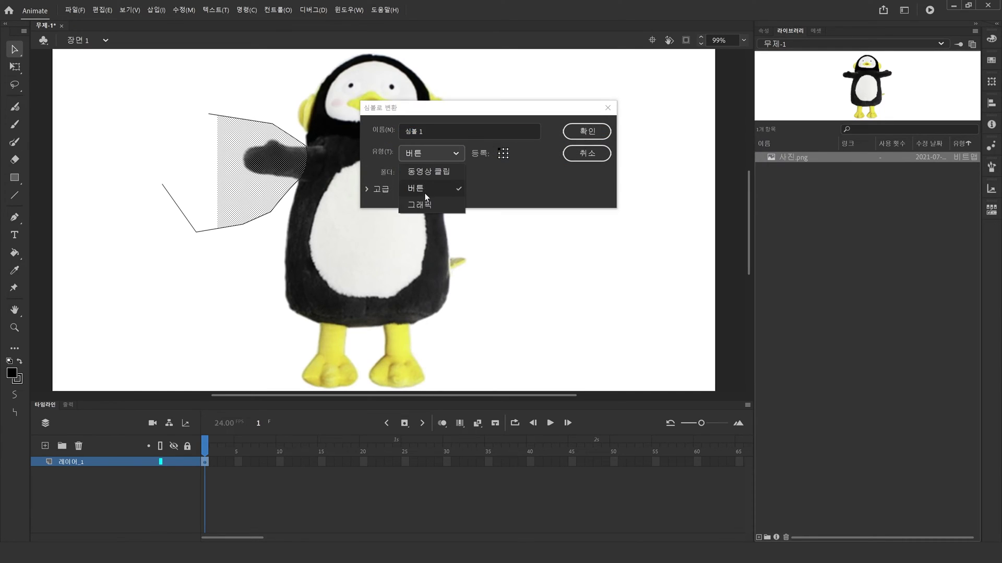
left_click(428, 203)
left_click(438, 132)
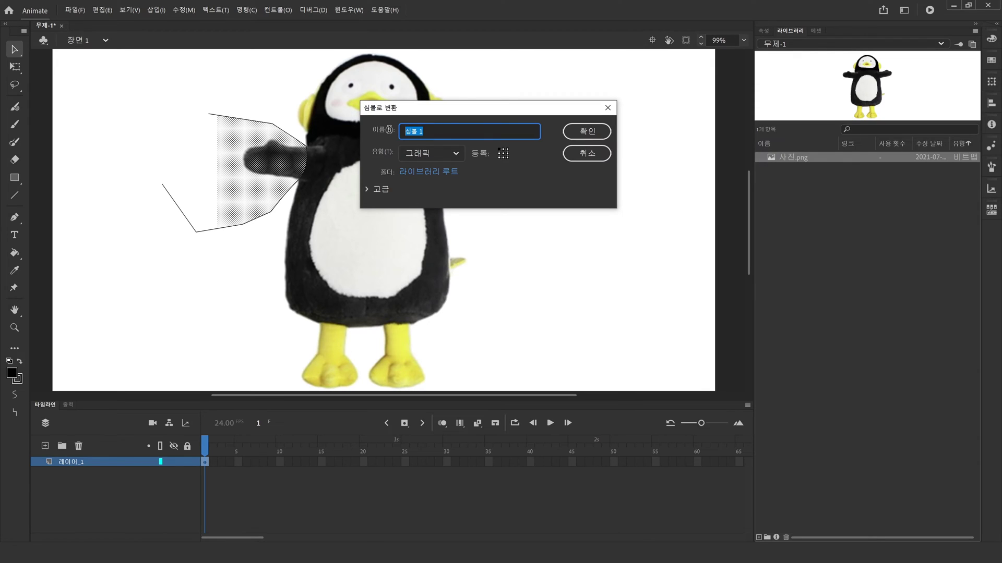
type("d")
key("BackSpace")
type("왼ㅍ")
key("Return")
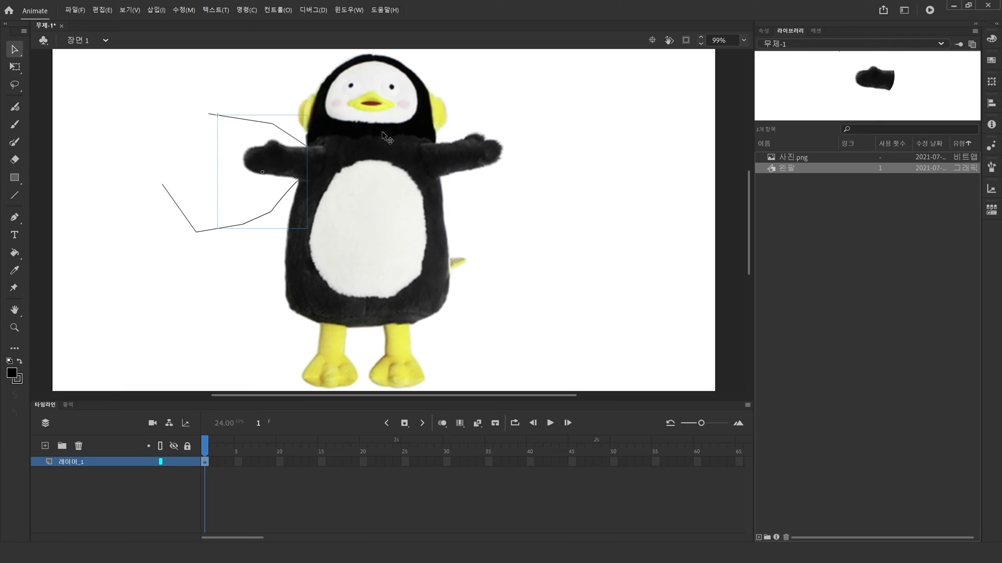
- Outline the arm on the photo's right side with an open Pen path passing through the shoulder and beyond the photo's edge
left_click(15, 217)
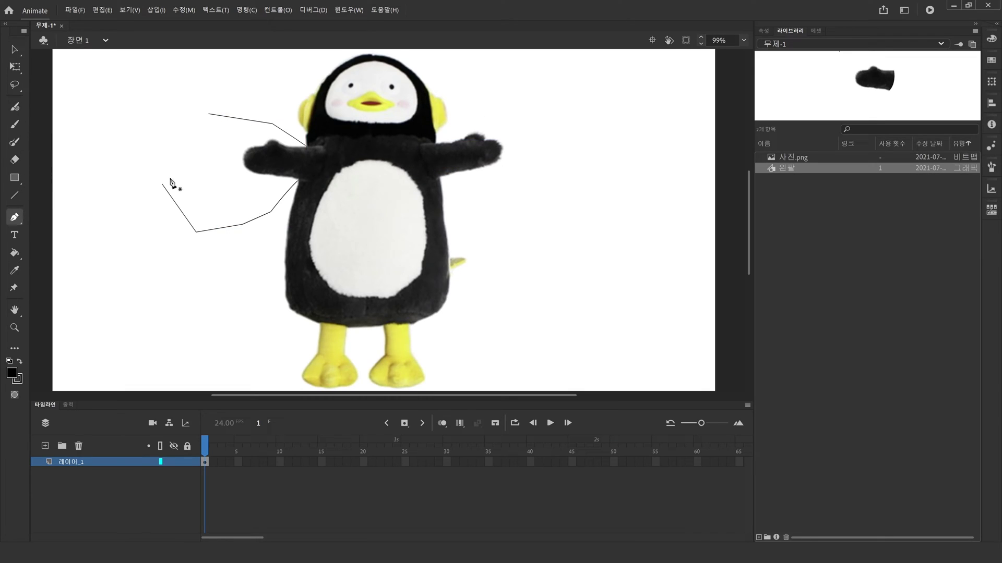
left_click(552, 104)
left_click(499, 105)
left_click(454, 124)
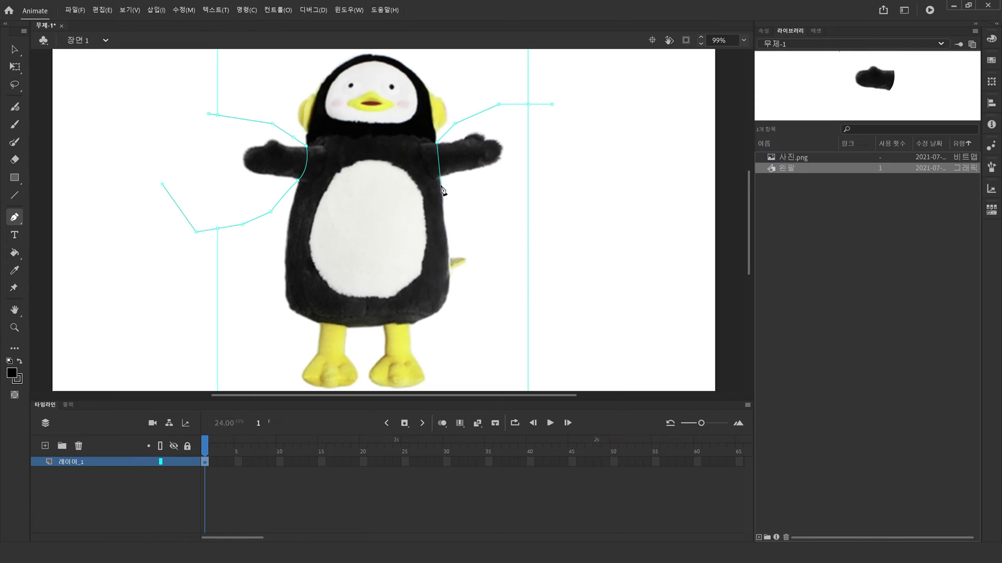
left_click_drag(433, 171, 452, 198)
left_click(494, 210)
left_click(559, 218)
key("Escape")
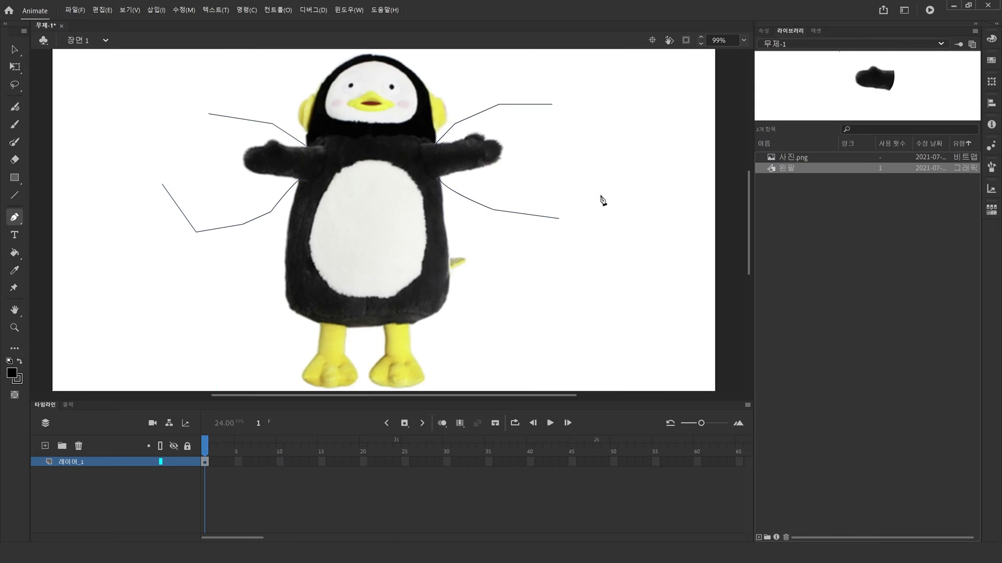
- Check the arm cuts by selecting the remaining body piece, and clear the selection
left_click(14, 50)
left_click(328, 219)
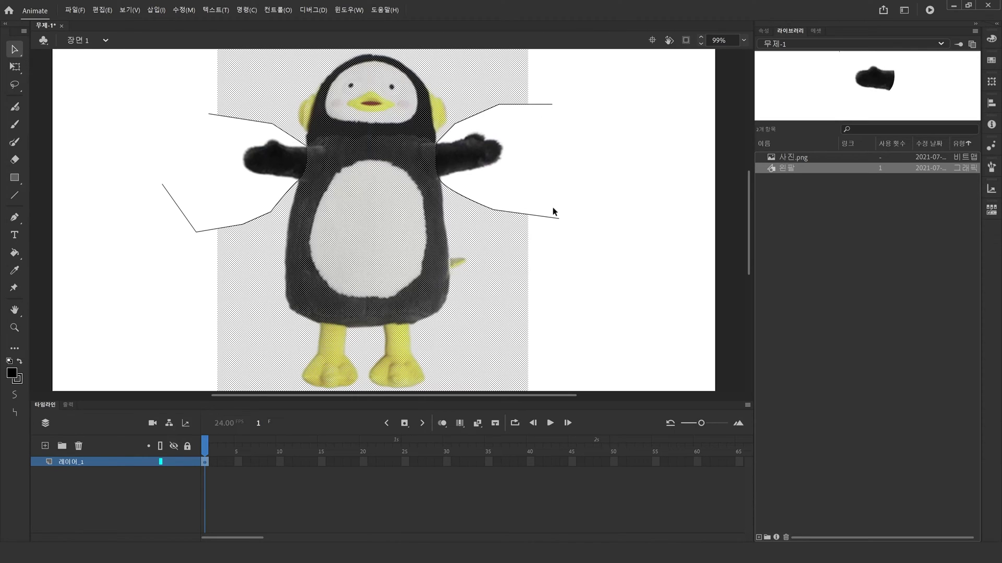
scroll(563, 300, "down", 3)
left_click(49, 122)
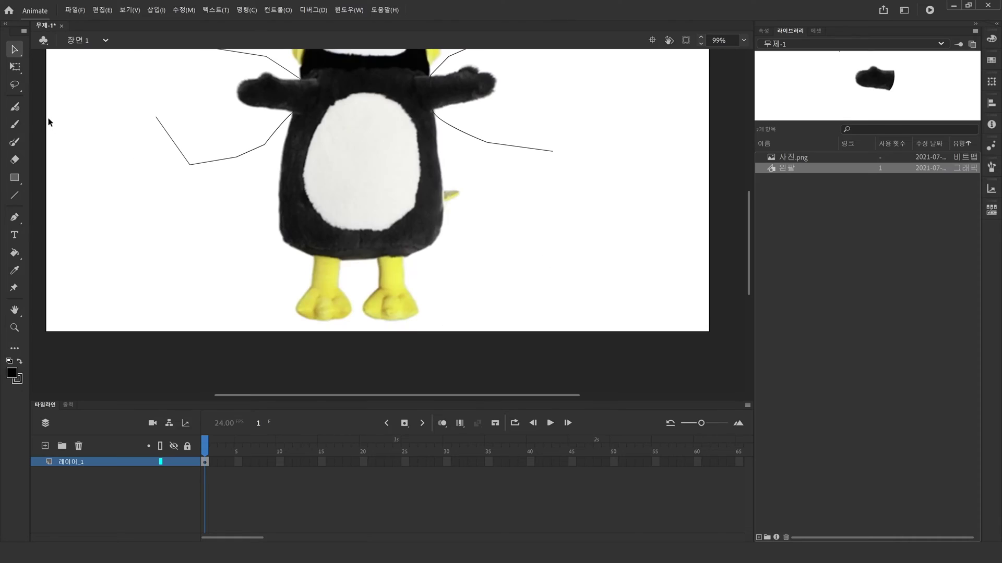
- Try outlining the leg on the photo's right side with a Pen path whose ends stay inside the photo's lower edge
left_click(15, 218)
left_click(356, 316)
left_click(364, 288)
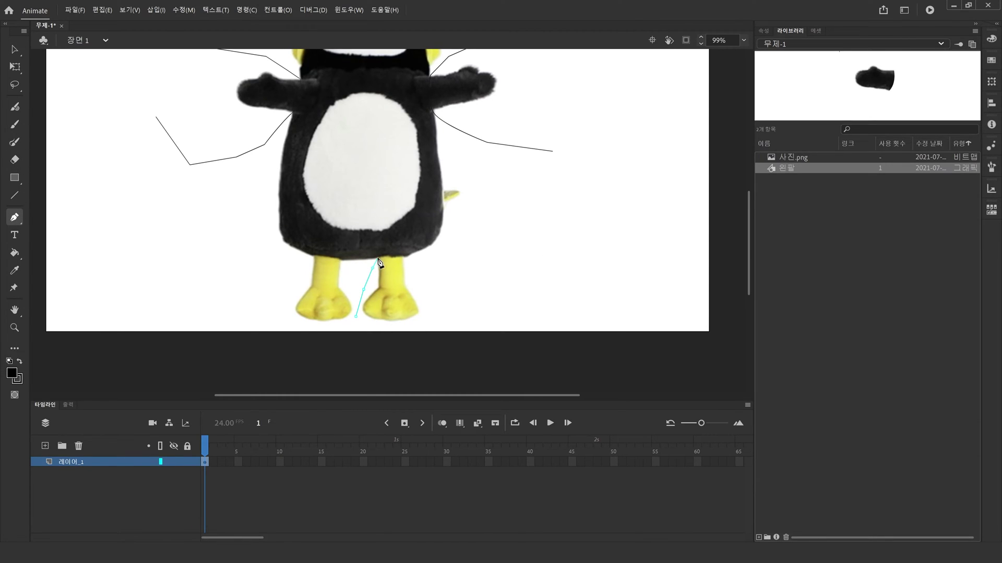
left_click(378, 258)
left_click_drag(409, 254, 421, 266)
left_click(444, 296)
left_click(445, 313)
key("Escape")
- Try selecting the area inside the unclosed leg outline, and compare the result by repeatedly undoing and redoing
left_click(14, 50)
left_click(373, 312)
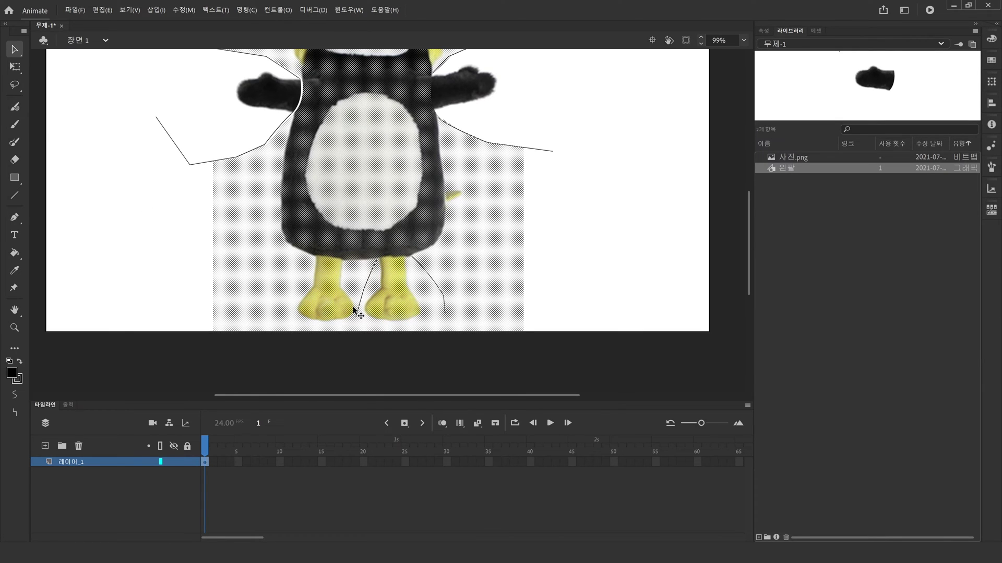
key("Delete")
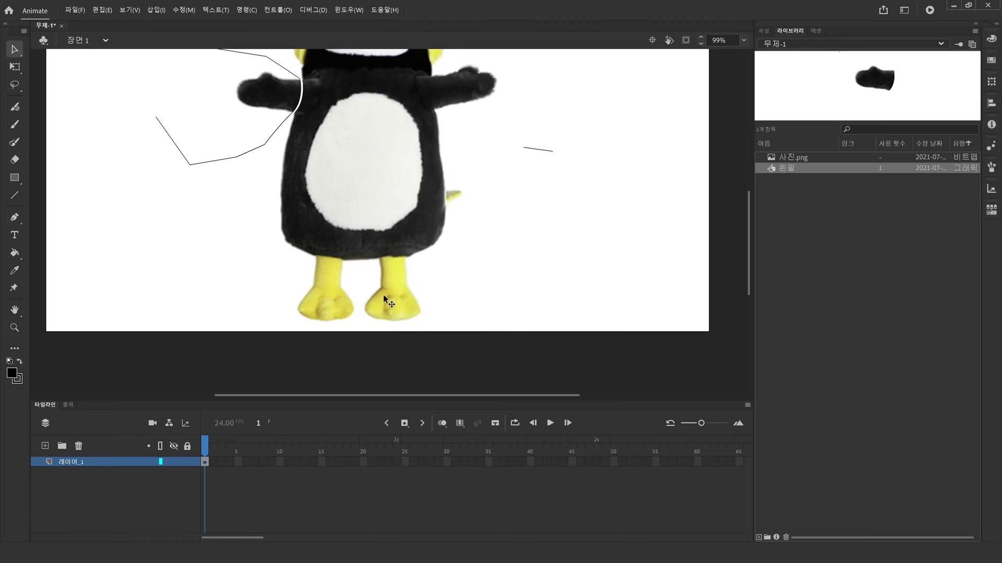
key("ctrl+z")
key("ctrl+y")
key("ctrl+z")
key("ctrl+y")
key("ctrl+z")
key("ctrl+y")
key("ctrl+z")
key("ctrl+y")
key("ctrl+z")
left_click_drag(454, 296, 453, 296)
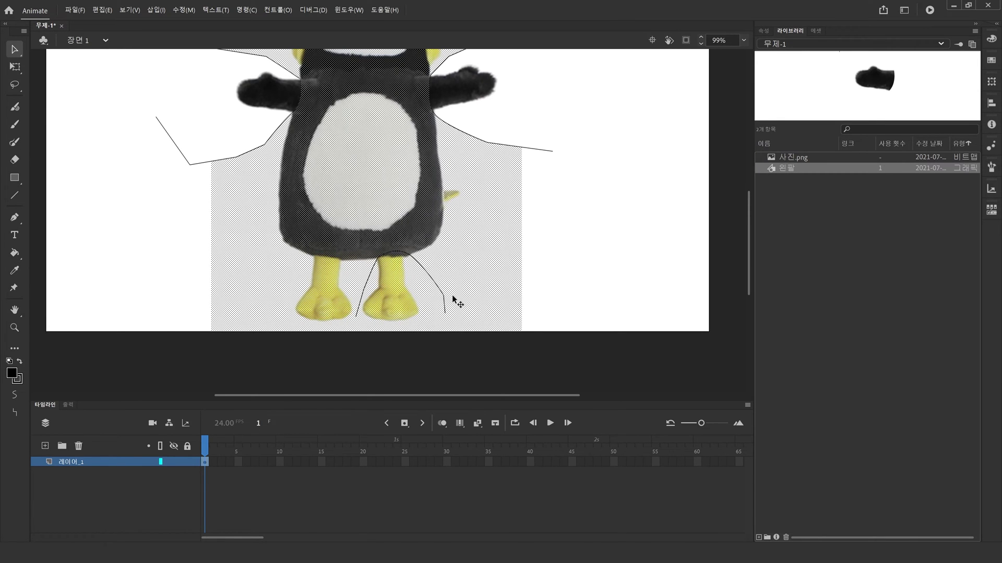
- Undo the Pen path drawn around the leg
key("Delete")
key("ctrl+z")
key("ctrl+z")
key("ctrl+z")
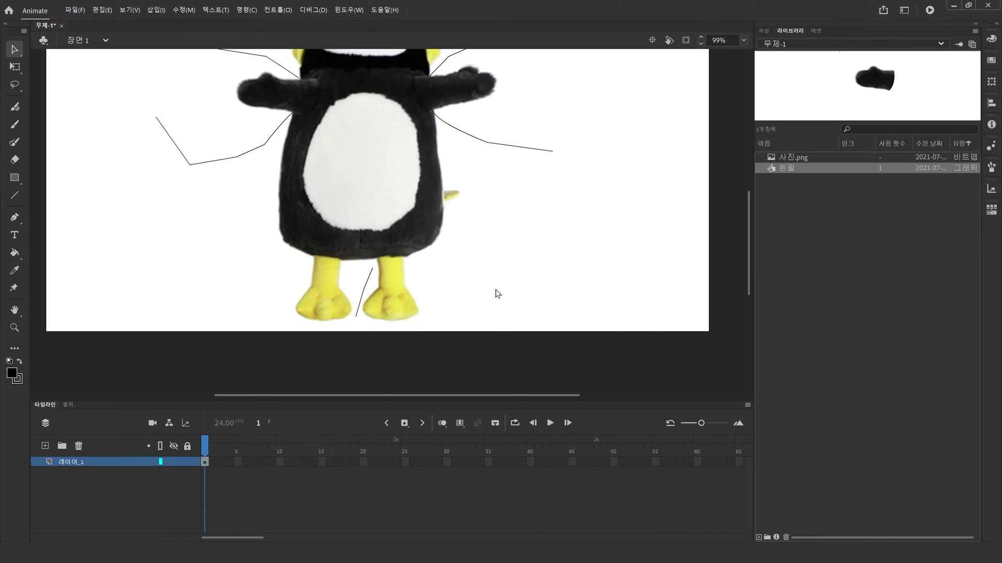
key("ctrl+z")
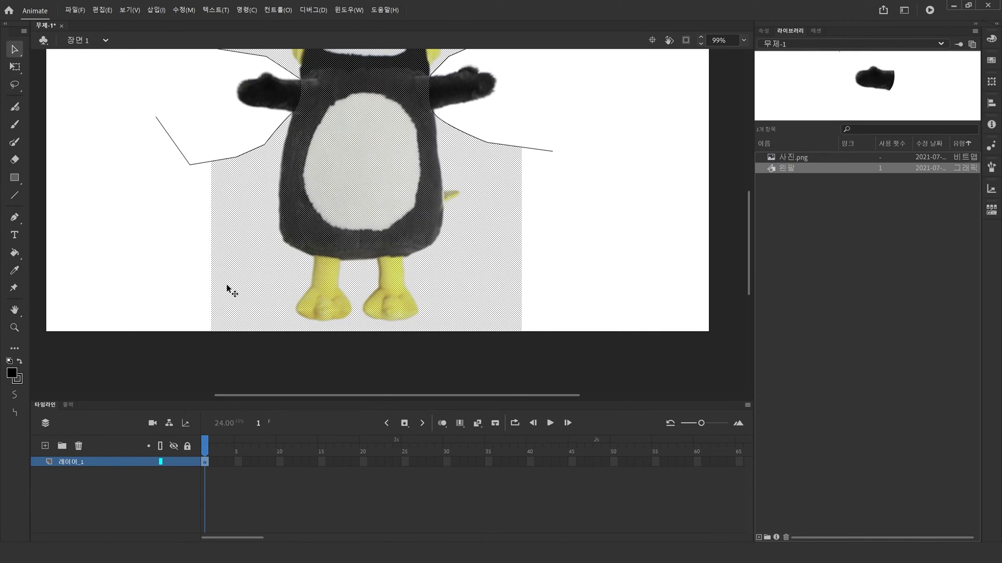
- Outline the leg on the photo's left side with a Pen path that starts and ends below the stage's lower edge
left_click_drag(458, 214, 446, 293)
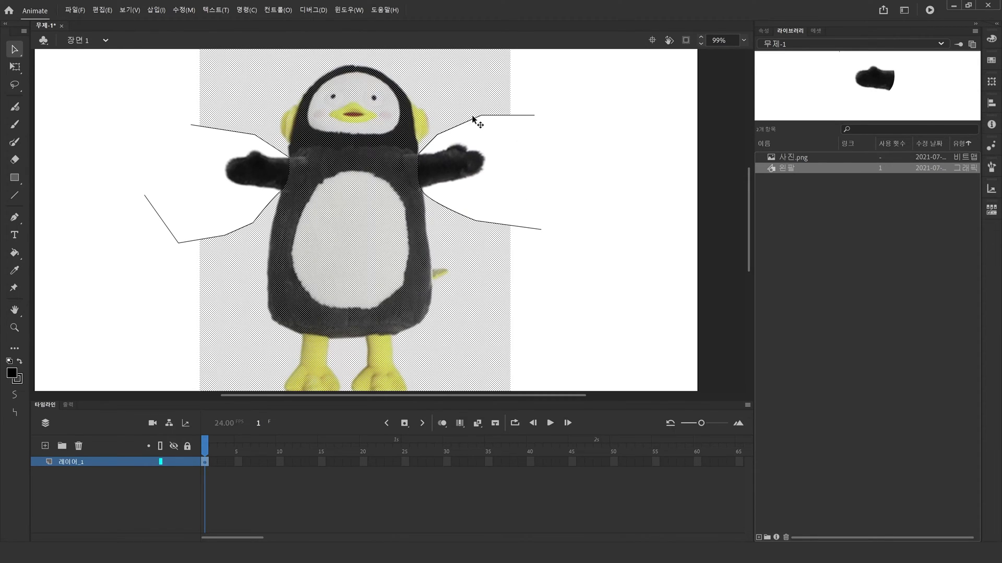
left_click_drag(450, 271, 480, 200)
left_click(134, 250)
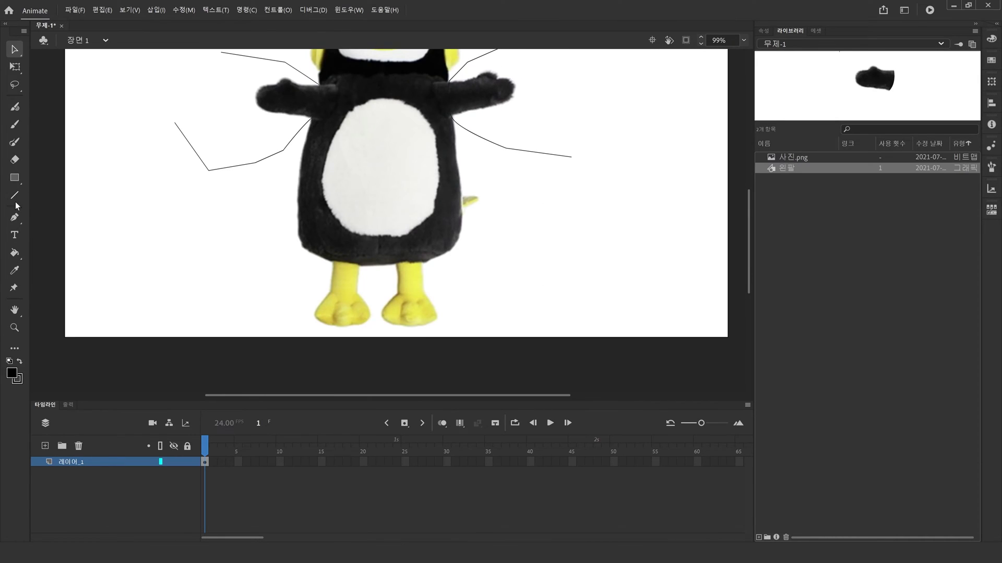
left_click(15, 217)
left_click(264, 374)
left_click(275, 309)
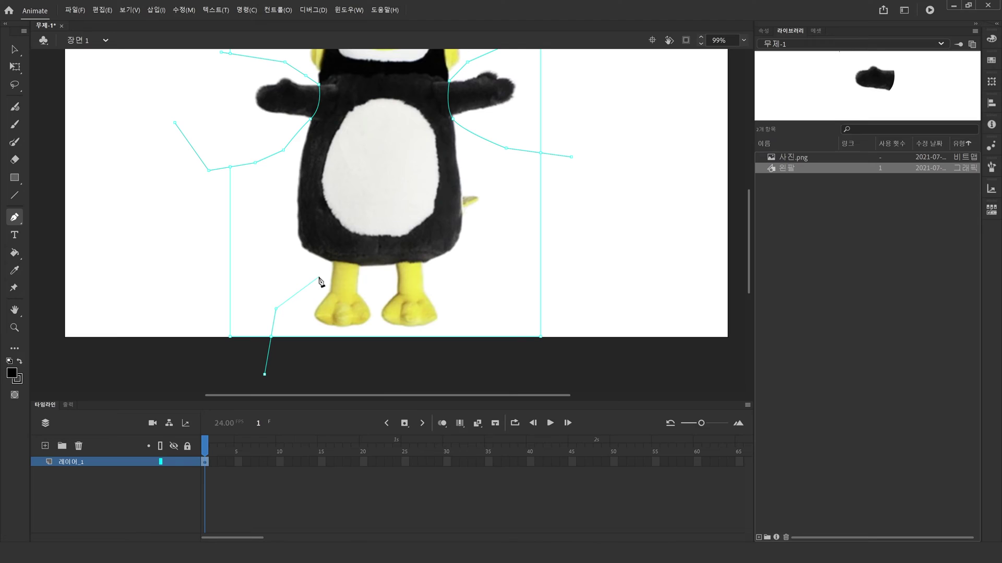
left_click(318, 269)
left_click(332, 262)
left_click(356, 262)
left_click(374, 288)
left_click(376, 311)
left_click(377, 342)
left_click(381, 376)
- Outline the leg on the photo's right side with a second Pen path that starts and ends below the stage
left_click(389, 359)
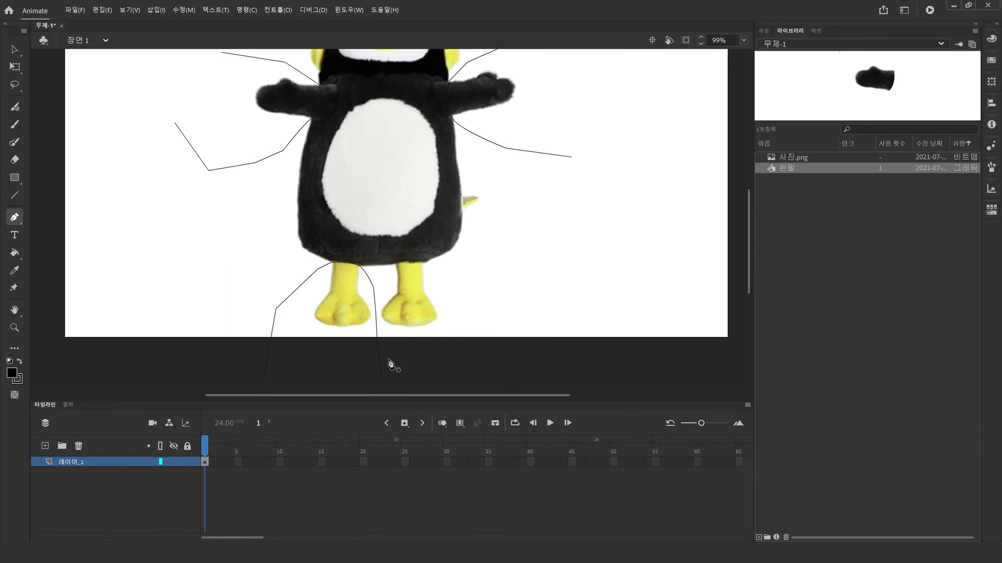
left_click(380, 282)
left_click(387, 269)
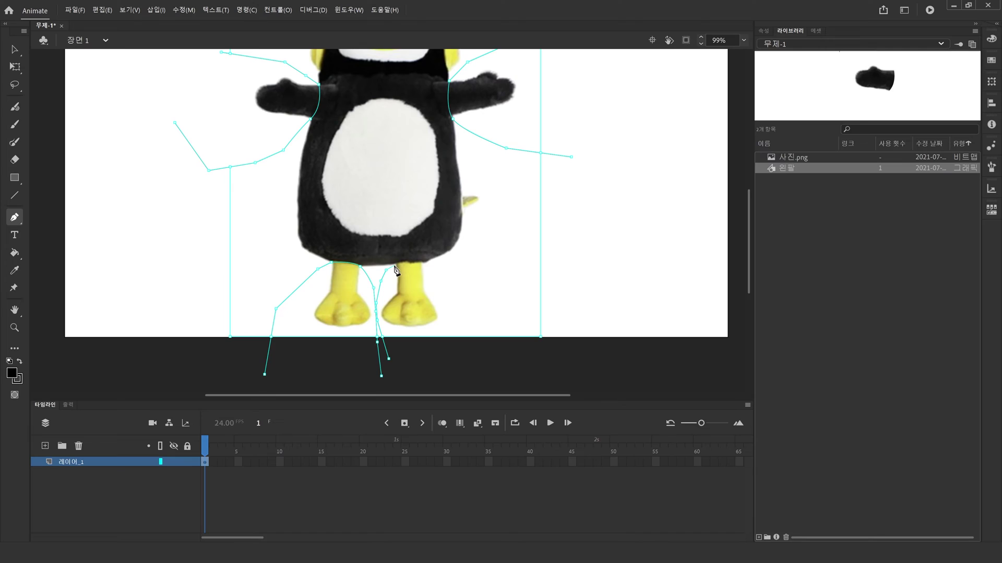
left_click(409, 259)
left_click(425, 264)
left_click(450, 302)
left_click(488, 332)
left_click(494, 358)
left_click(486, 375)
left_click(470, 383)
double_click(471, 384)
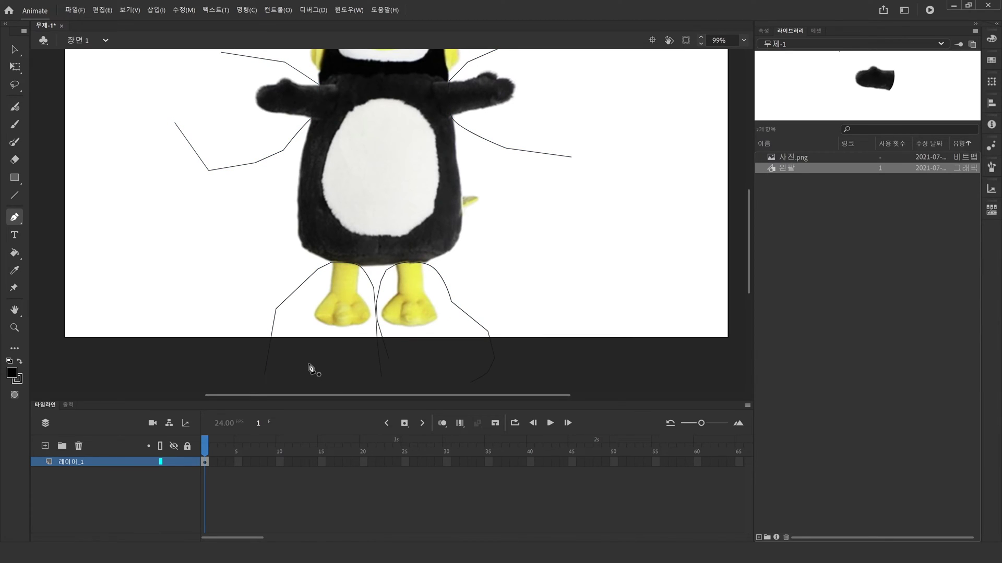
- Examine the Pen line across the top of the left-side leg up close, and return to viewing the whole penguin
left_click(14, 327)
left_click_drag(318, 253, 363, 279)
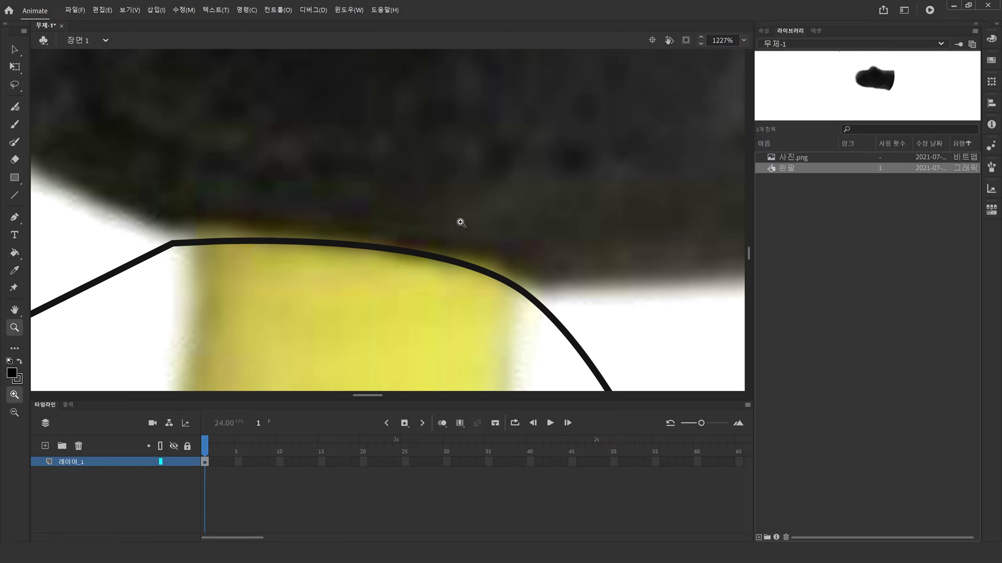
double_click(14, 310)
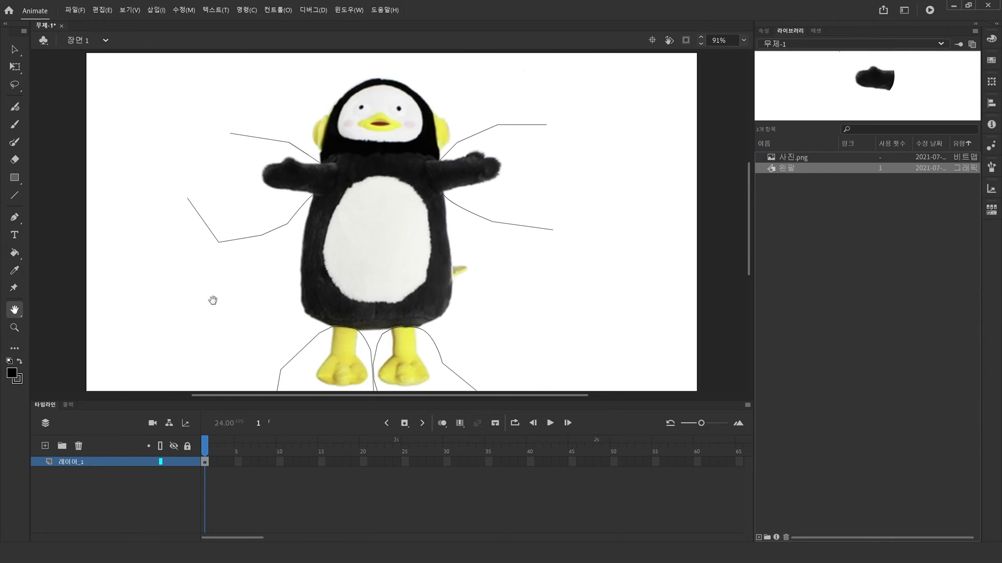
left_click_drag(226, 293, 202, 289)
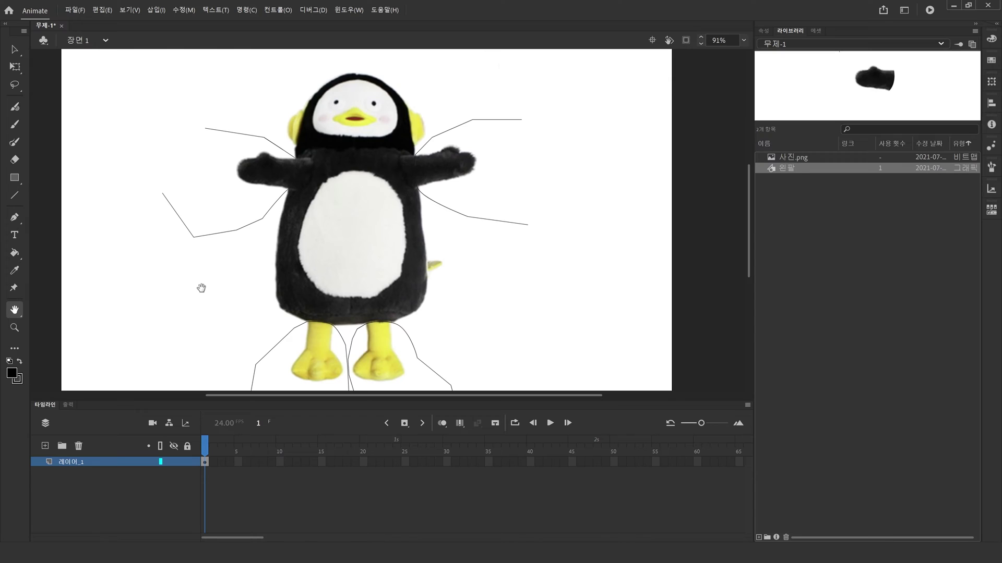
- Convert the outlined arm piece on the photo's right side to a graphic symbol named 오른팔, and deselect it
left_click(14, 49)
left_click(237, 189)
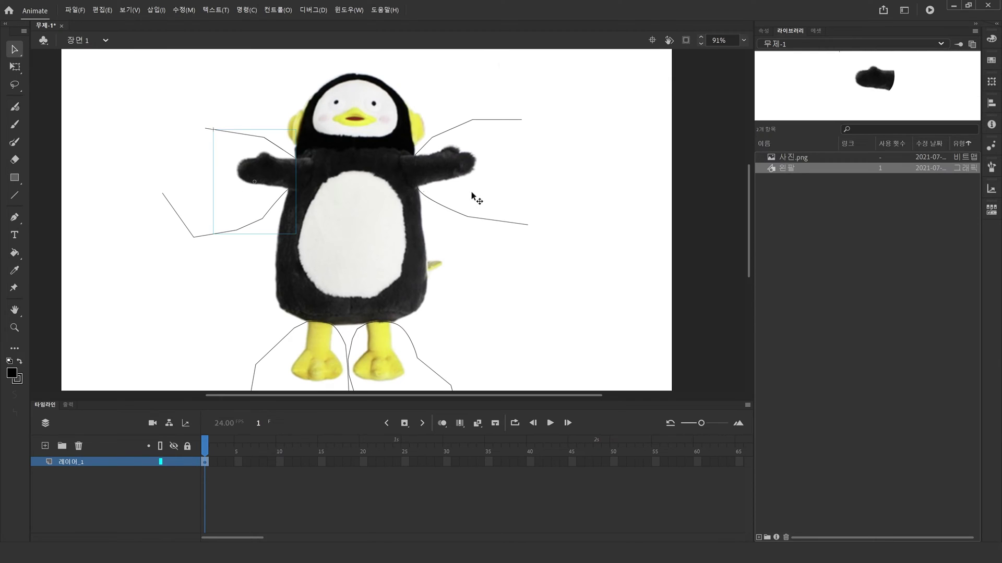
left_click(455, 171)
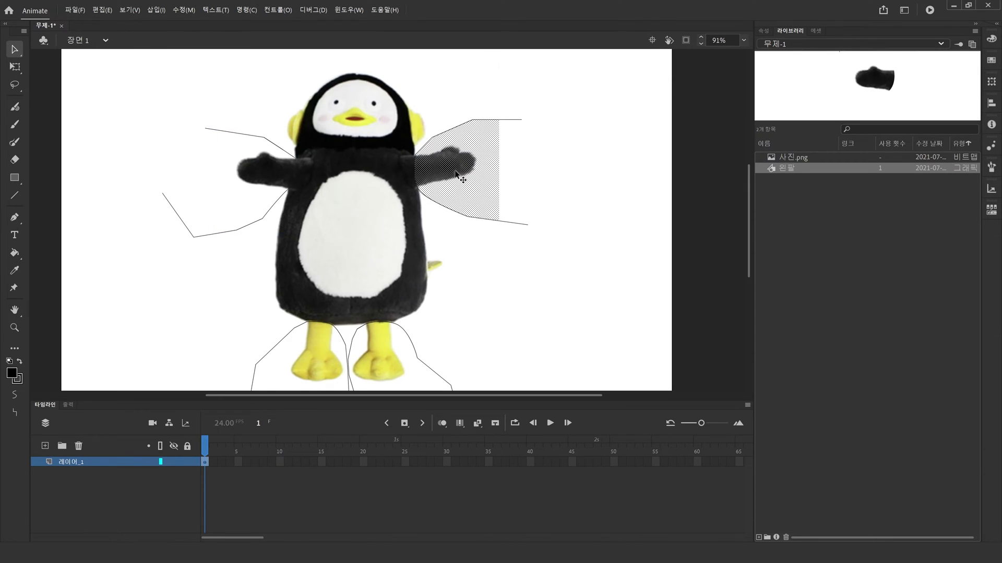
key("F8")
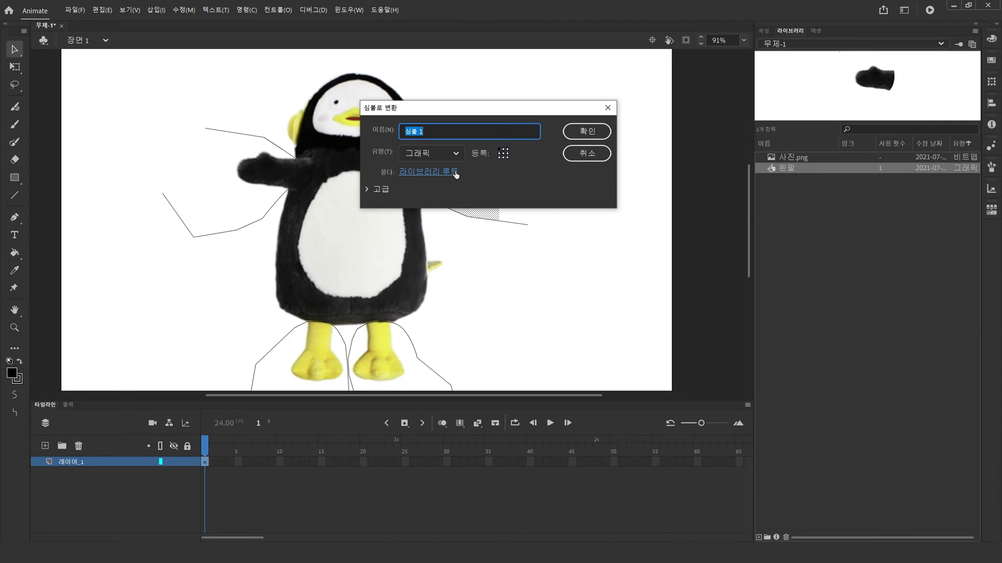
type("오른팔")
left_click(584, 126)
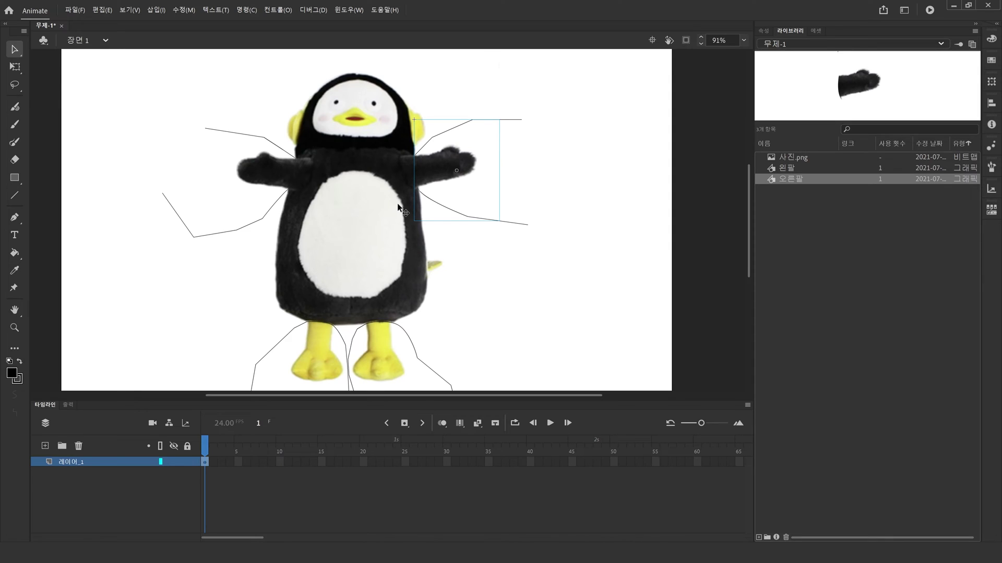
left_click(686, 263)
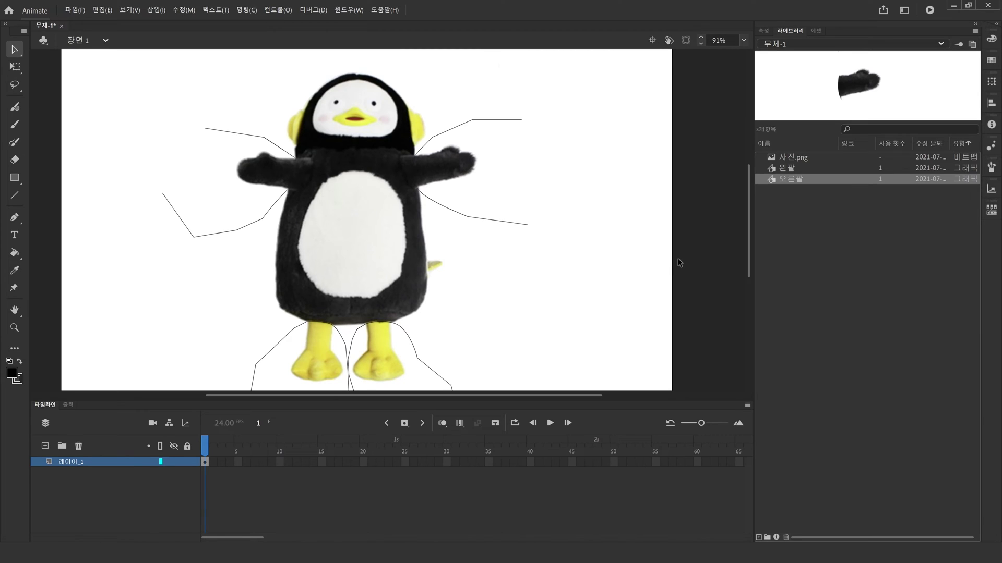
- Convert the outlined leg on the photo's left side to a graphic symbol named 왼발
left_click(323, 369)
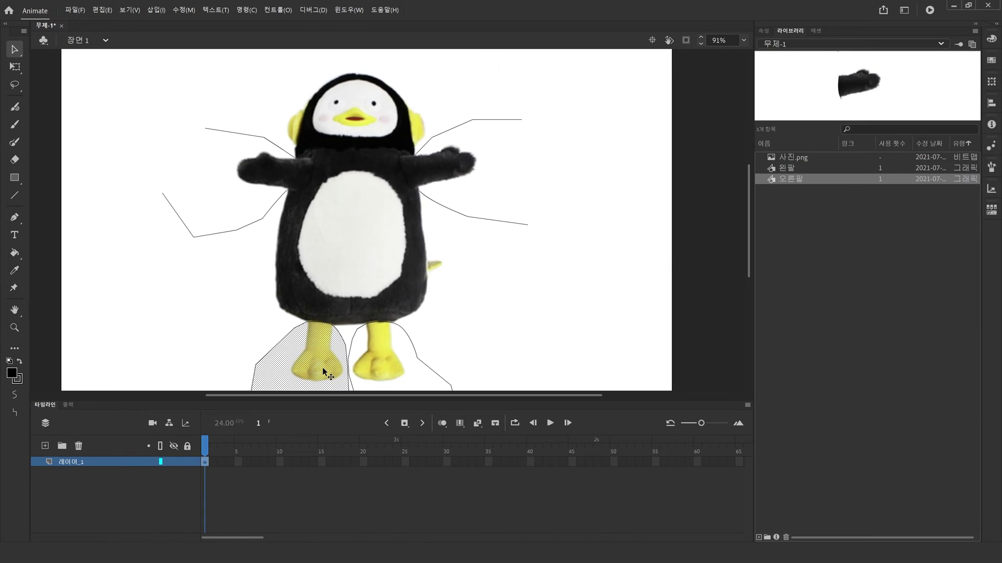
key("F8")
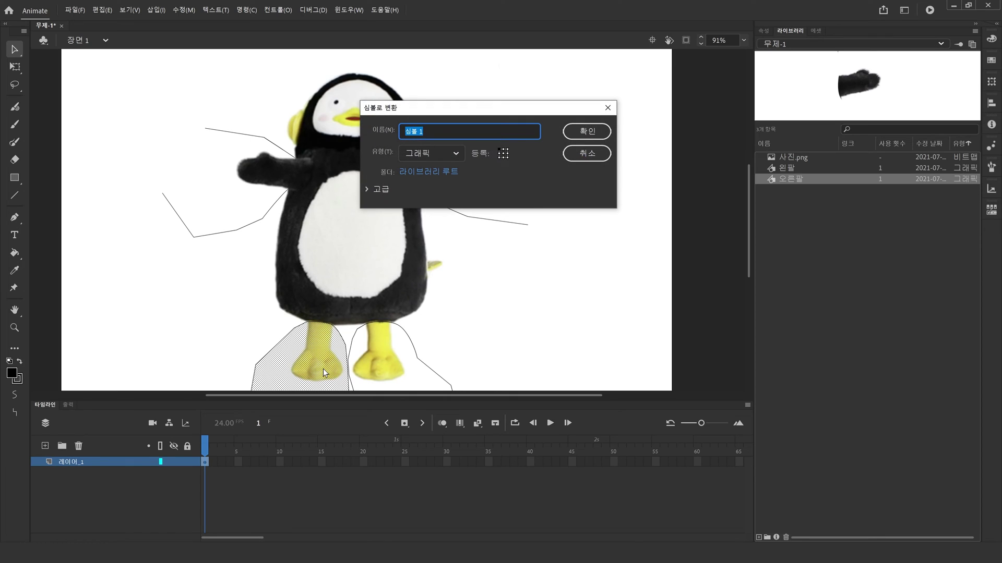
type("왼발")
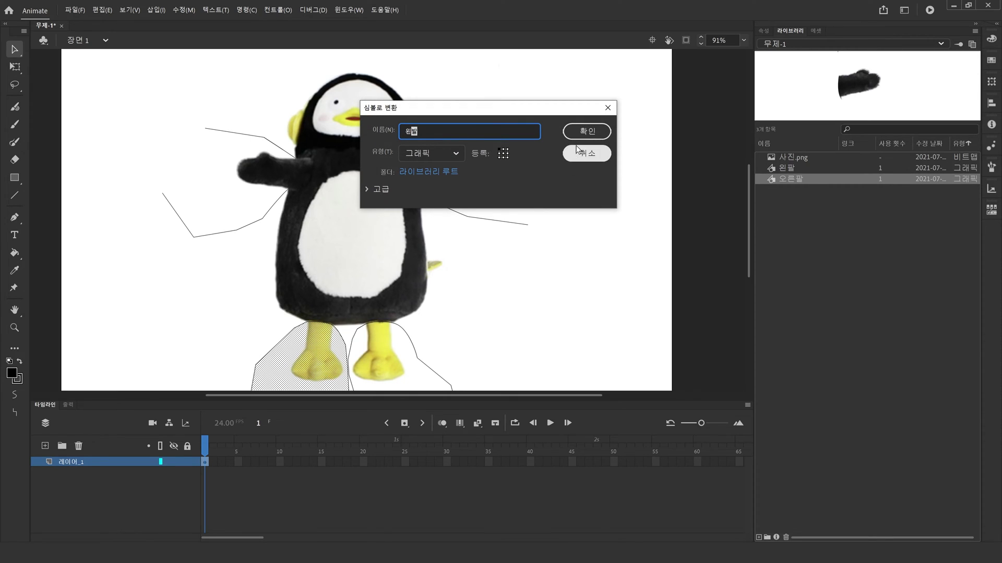
left_click(587, 131)
- Convert the outlined leg on the photo's right side to a graphic symbol named 오른발
left_click(378, 346)
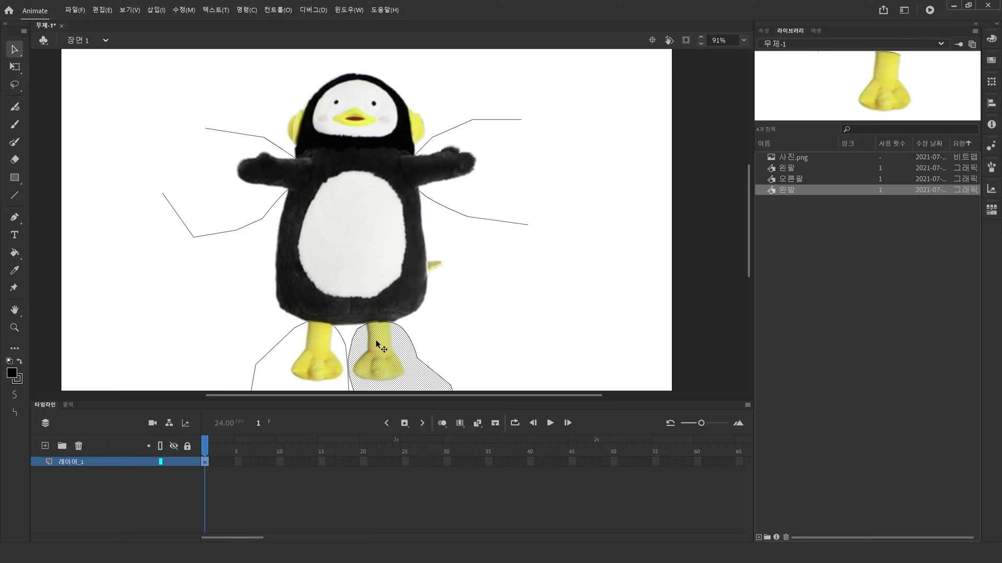
key("F8")
type("왼바")
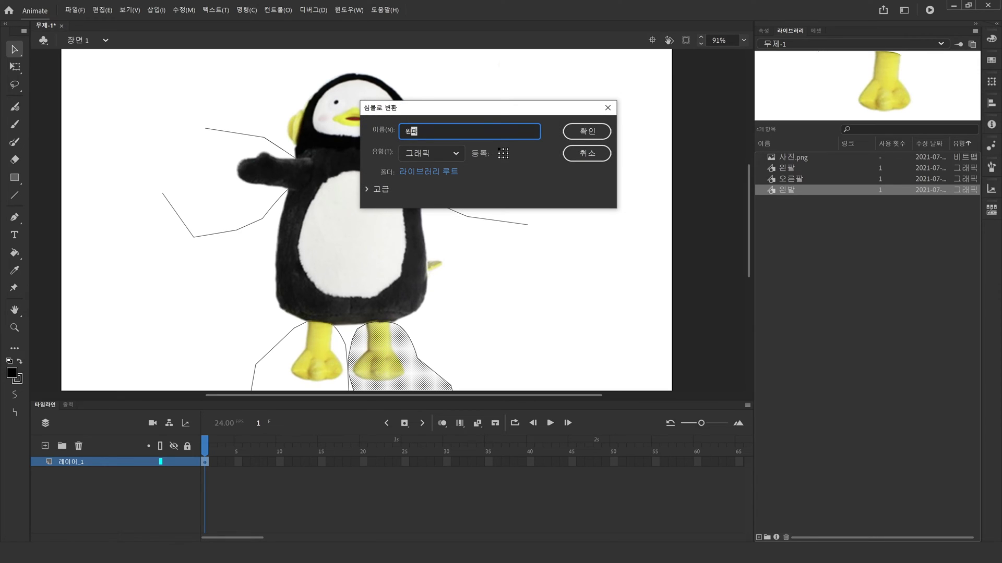
key("BackSpace")
key("BackSpace")
key("BackSpace")
type("오른발")
key("Return")
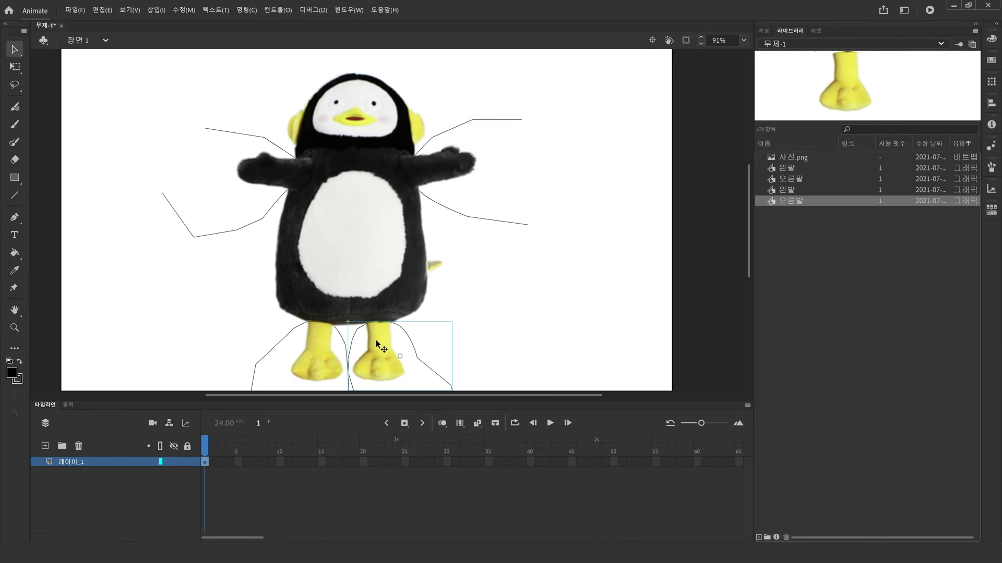
- Check the cut pieces by selecting the body area, the right-side arm and both legs in turn, and clear the selection
left_click_drag(514, 289, 509, 271)
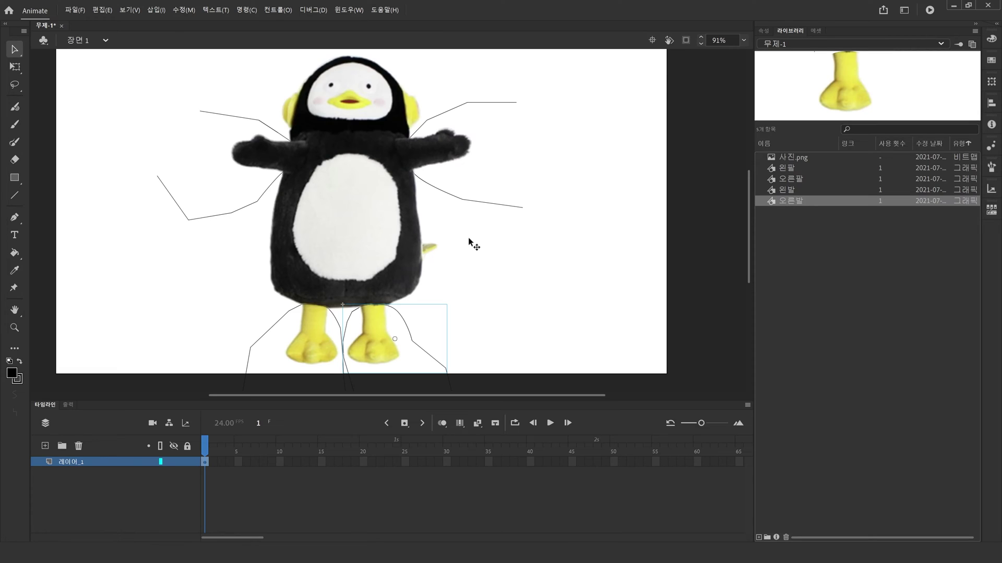
left_click(372, 221)
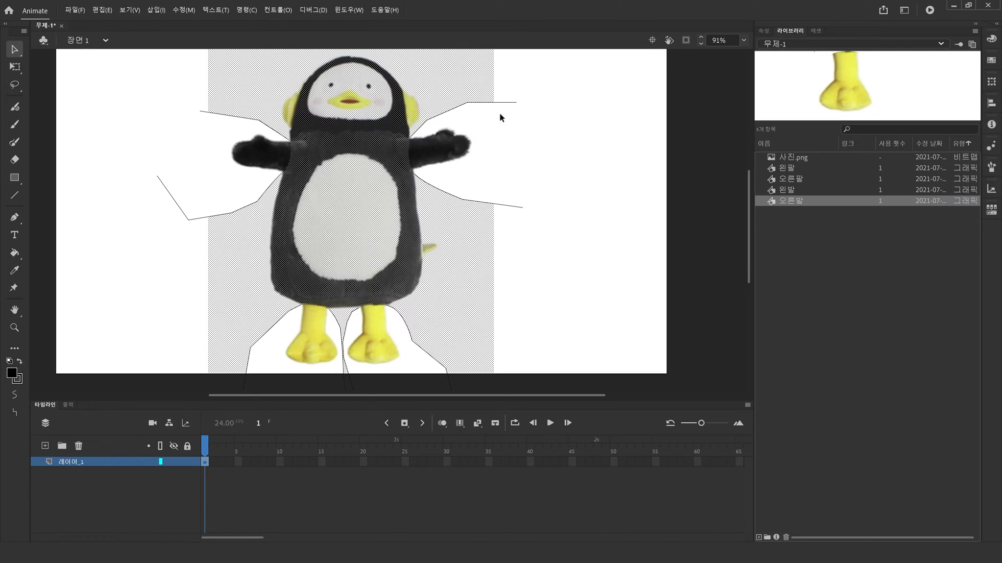
left_click(158, 283)
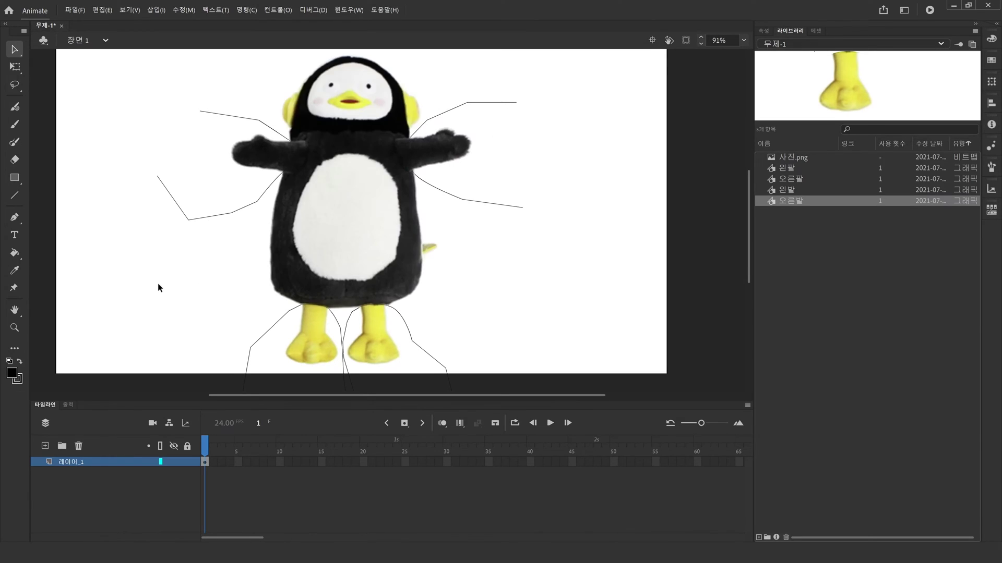
left_click(454, 150)
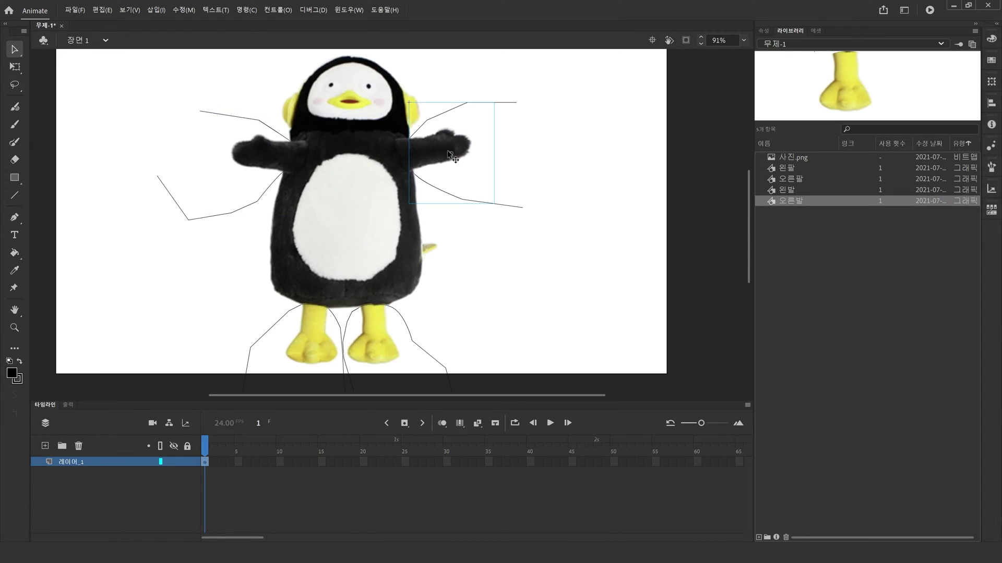
left_click(307, 344)
left_click(378, 351)
left_click(143, 318)
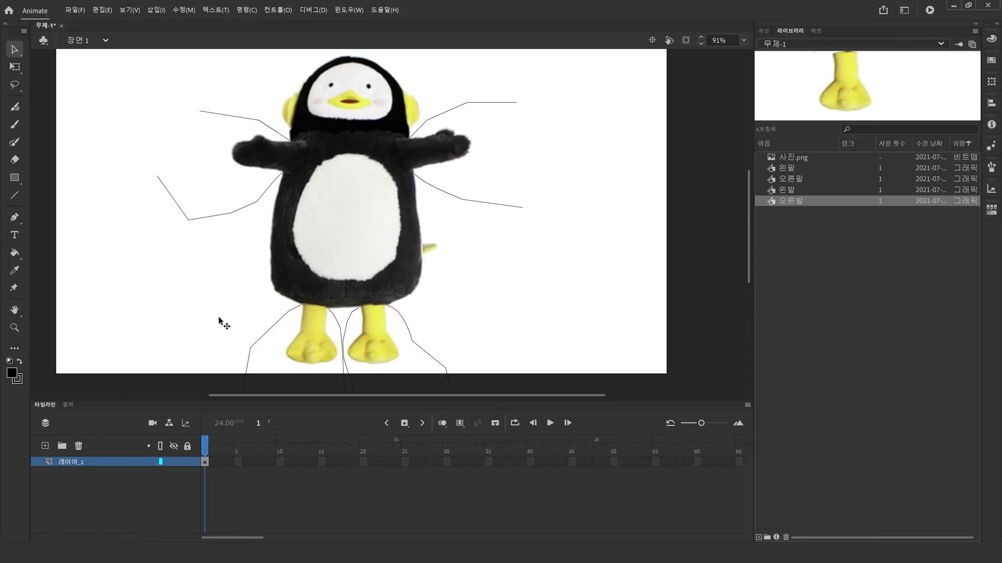
- Try moving the separated parts away from the penguin to test the cuts, undo the moves, and clear the selection
left_click(308, 334)
left_click_drag(308, 334, 320, 312)
key("ctrl+z")
left_click_drag(278, 164, 212, 149)
key("ctrl+z")
left_click_drag(418, 151, 511, 138)
key("ctrl+z")
key("ctrl+a")
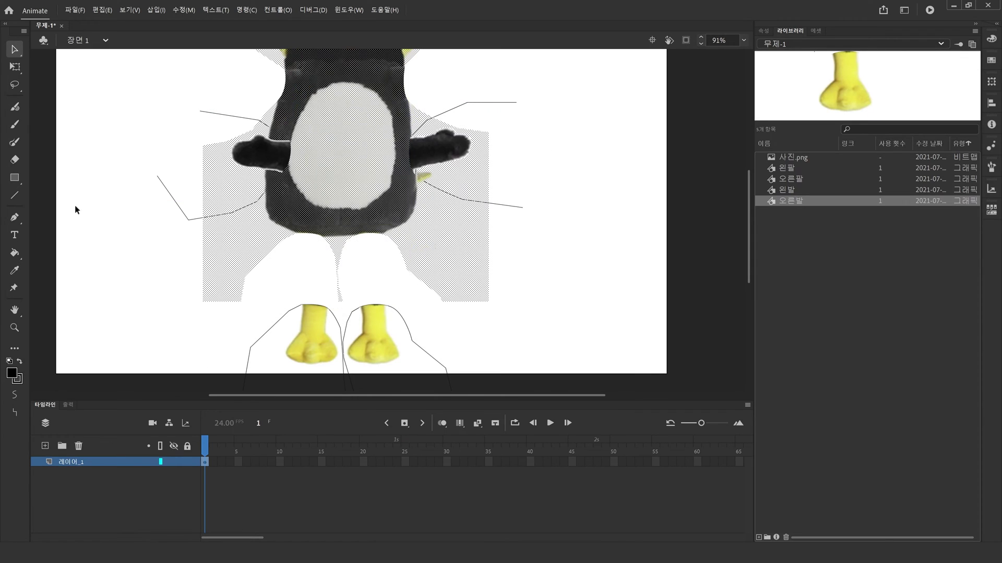
left_click(118, 282)
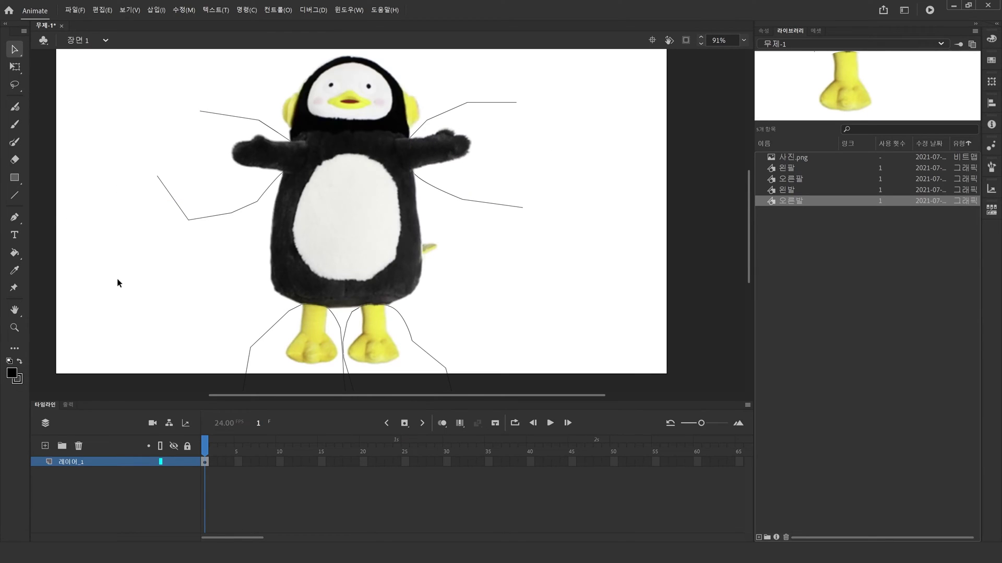
- Convert the remaining head-and-body piece to a graphic symbol named 몸통, and deselect it
left_click(364, 228)
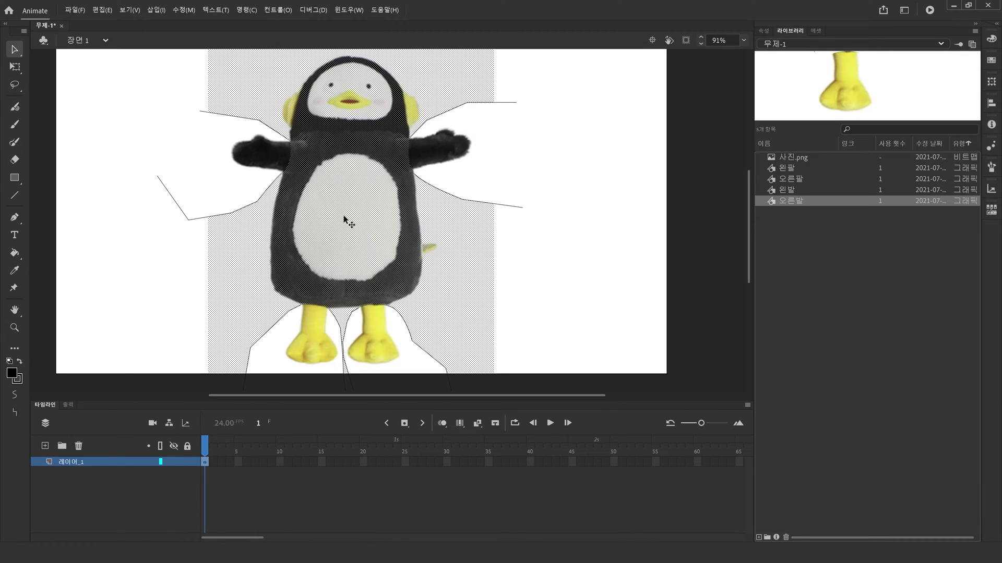
key("F8")
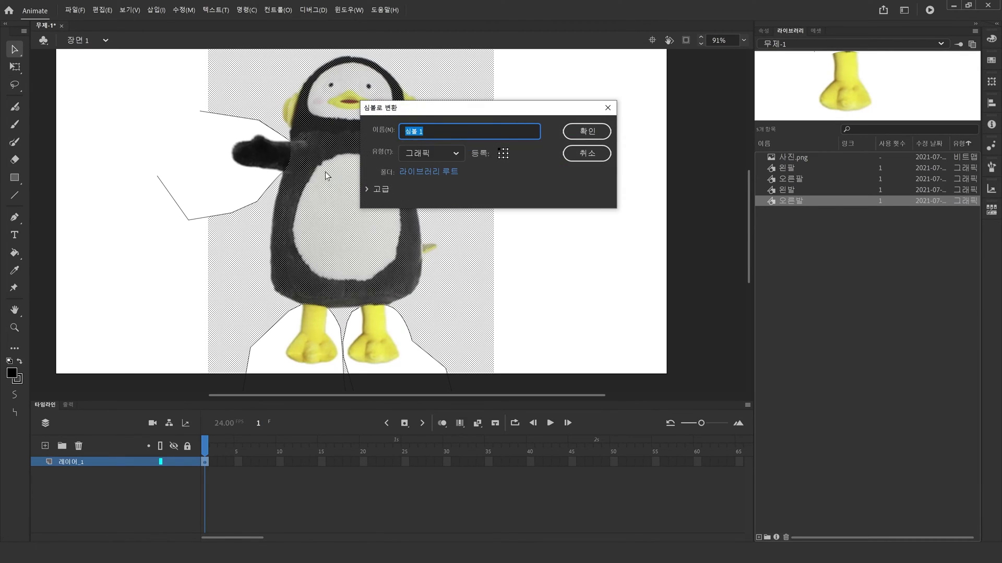
type("몸통")
key("Return")
left_click(596, 248)
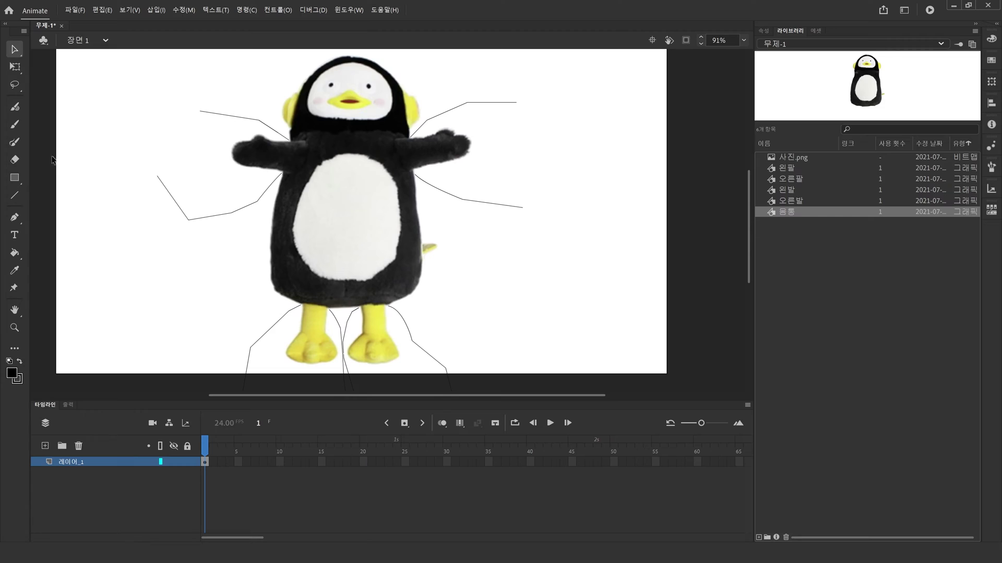
- Draw six straight lines with the Line tool across the leftover Pen outlines on both sides of the penguin to link them together
left_click(15, 195)
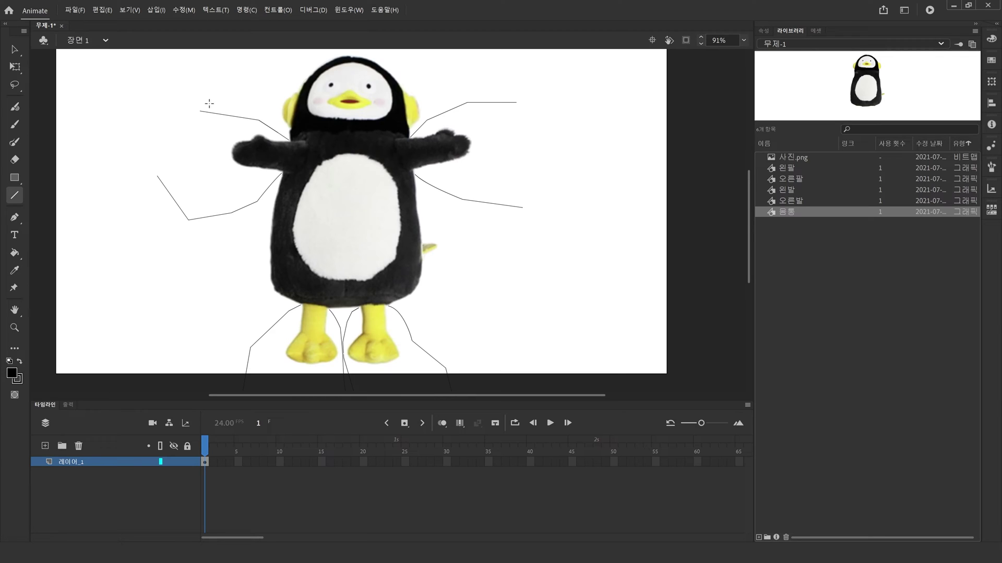
left_click_drag(227, 91, 201, 281)
left_click_drag(188, 200, 287, 344)
left_click_drag(204, 329, 299, 328)
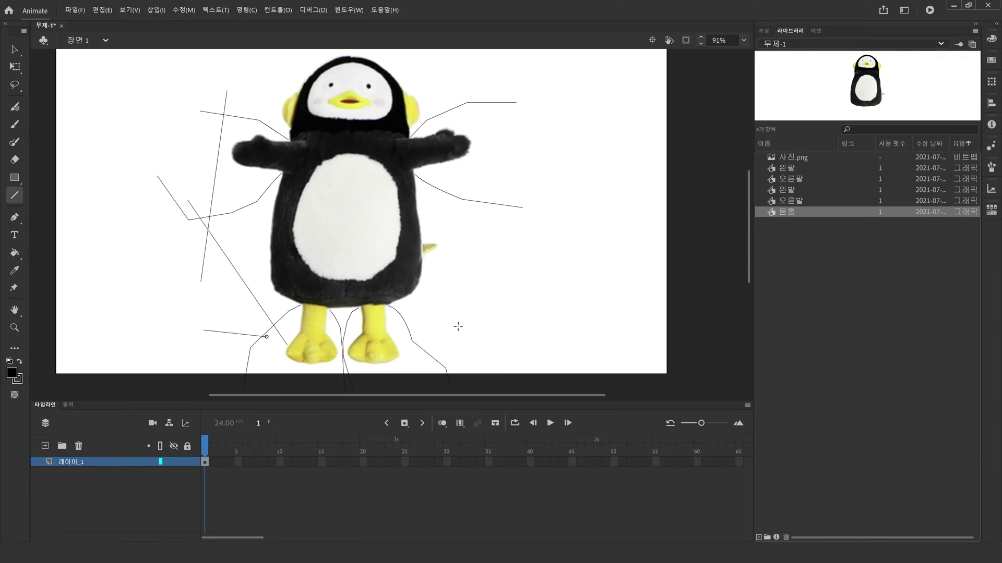
left_click_drag(387, 327, 491, 326)
left_click_drag(412, 358, 492, 180)
left_click_drag(499, 70, 492, 252)
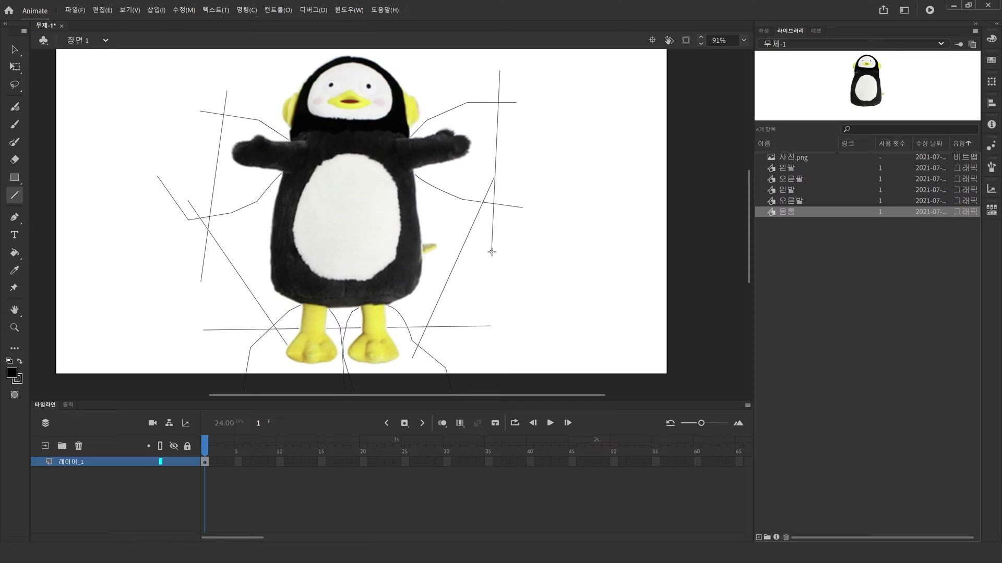
- Select the whole network of connected Pen outlines and straight lines, and delete it
left_click(14, 50)
double_click(523, 207)
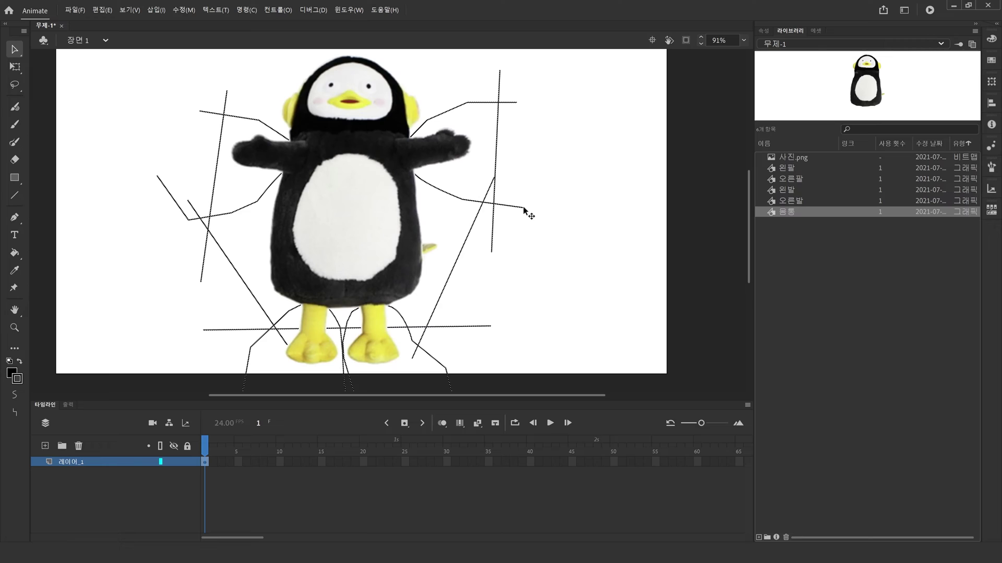
key("Delete")
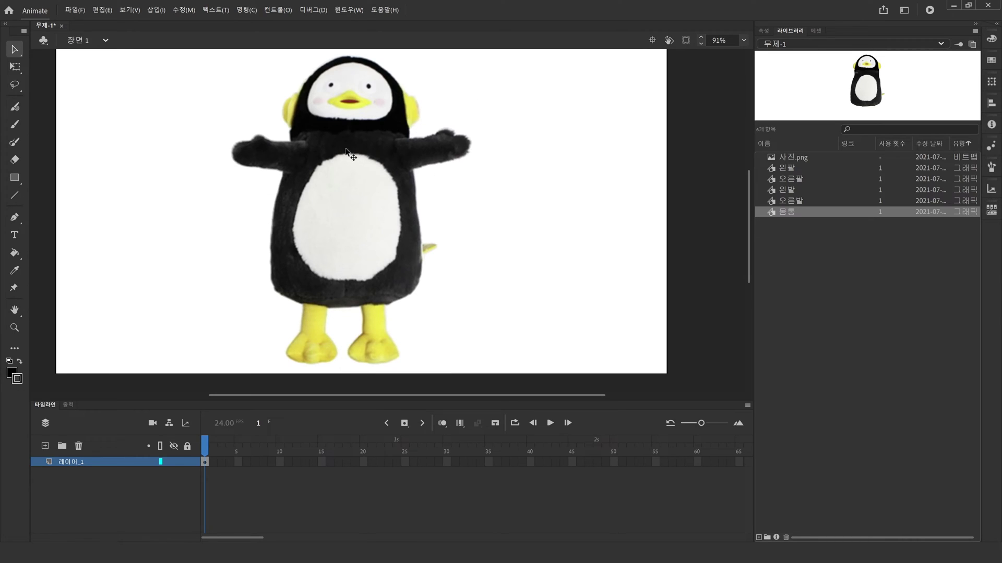
- Move both arms, the body and both feet apart from one another to test the separate symbols
left_click(260, 155)
left_click_drag(260, 154, 222, 154)
left_click_drag(351, 186, 356, 153)
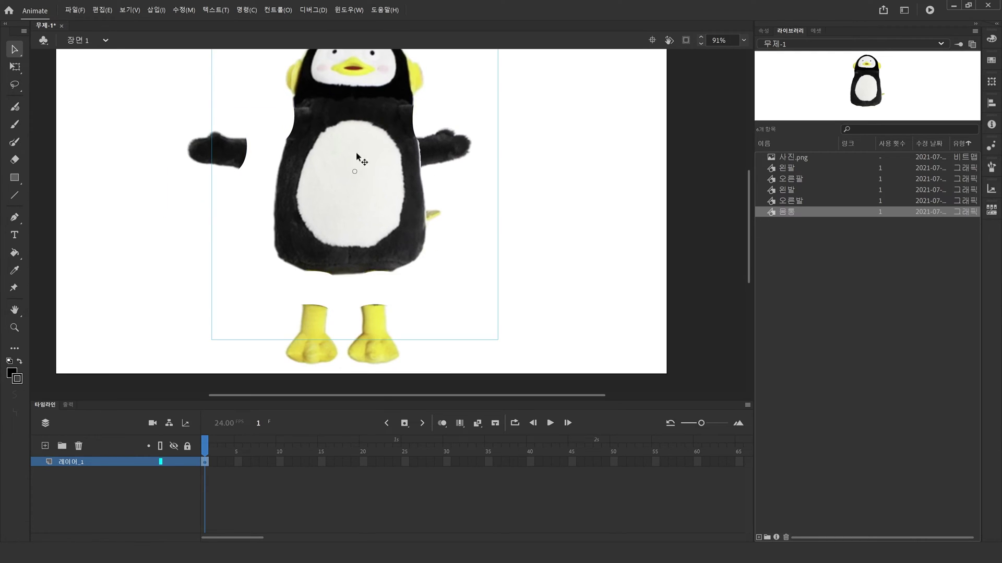
left_click_drag(392, 195, 322, 241)
left_click_drag(434, 172, 556, 159)
left_click_drag(330, 324, 402, 361)
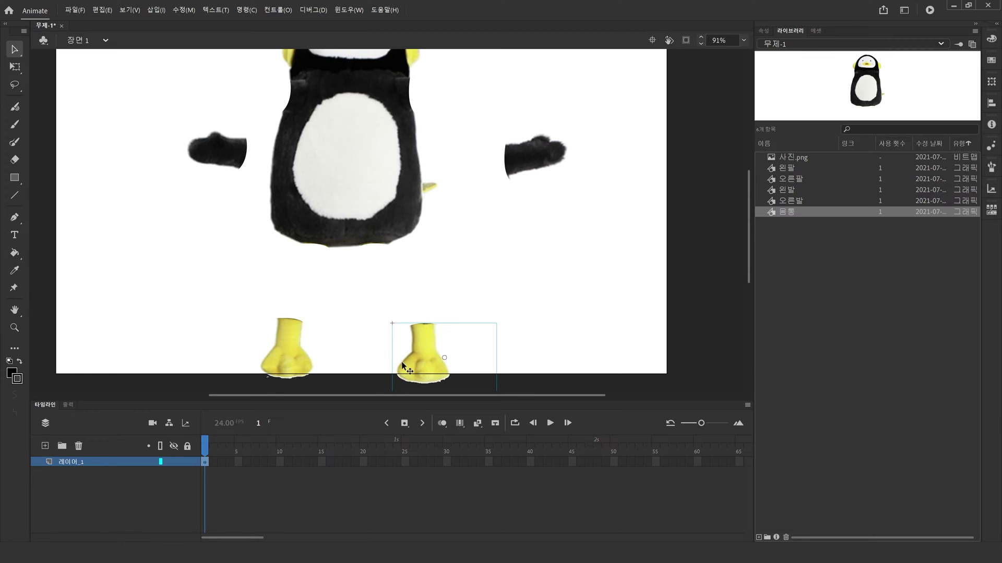
- Undo all the test moves to reassemble the penguin
key("ctrl+z")
key("ctrl+z")
key("ctrl+z")
key("ctrl+z")
key("ctrl+z")
key("ctrl+z")
key("ctrl+z")
key("ctrl+z")
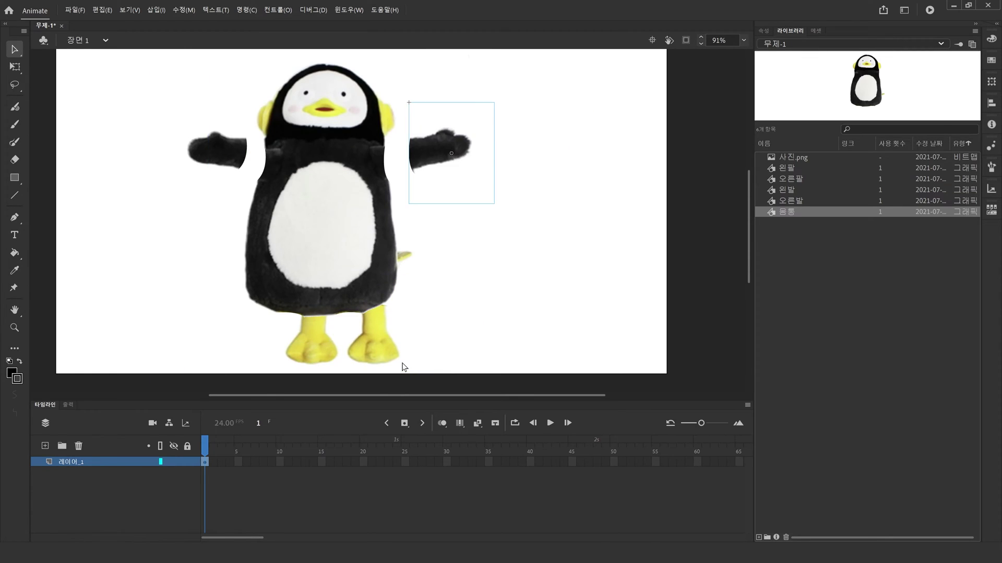
key("ctrl+z")
key("ctrl+z")
key("ctrl+z")
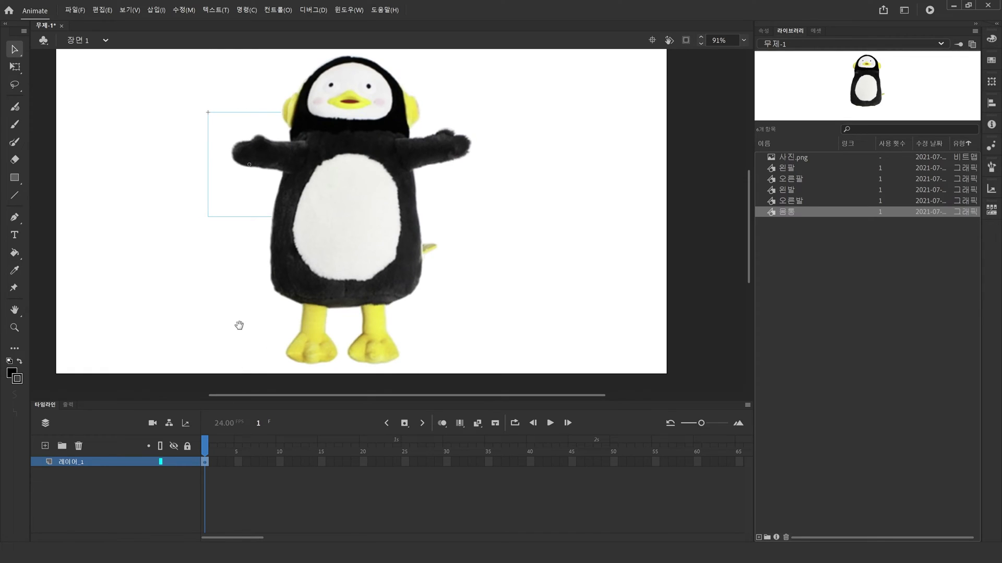
- Select all five body-part symbols on the stage and distribute them to separate layers
left_click_drag(239, 326, 271, 339)
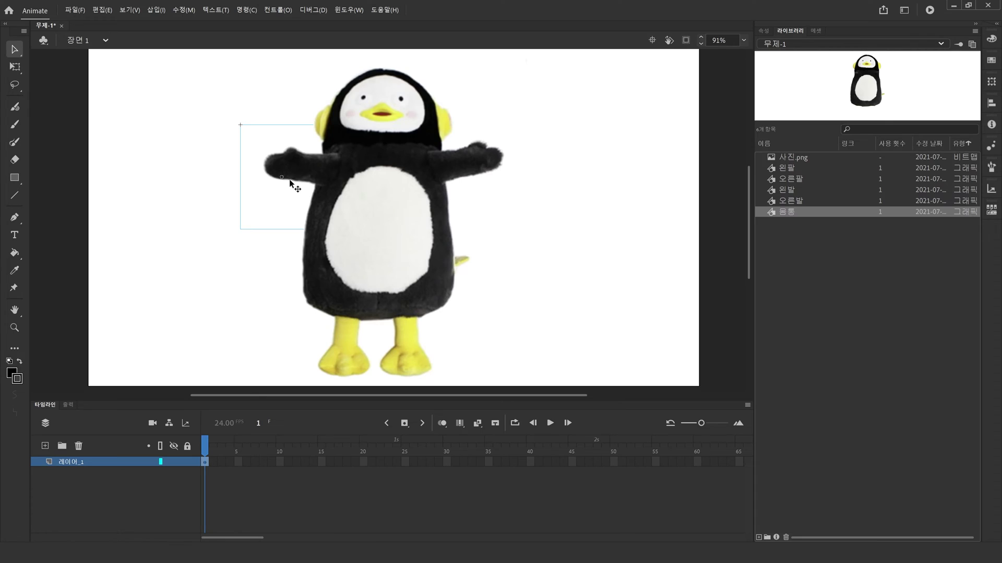
left_click_drag(60, 70, 521, 372)
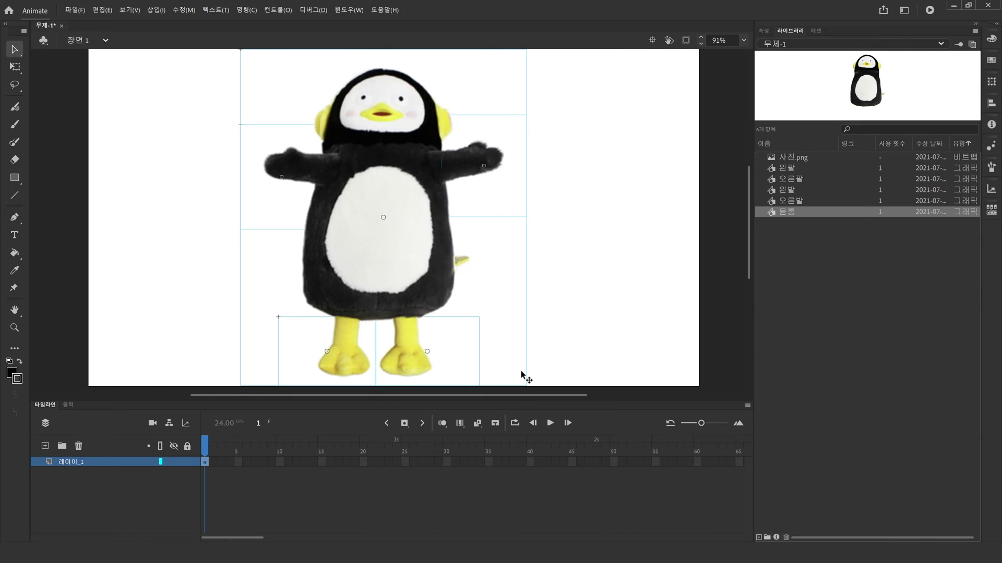
key("ctrl+shift+d")
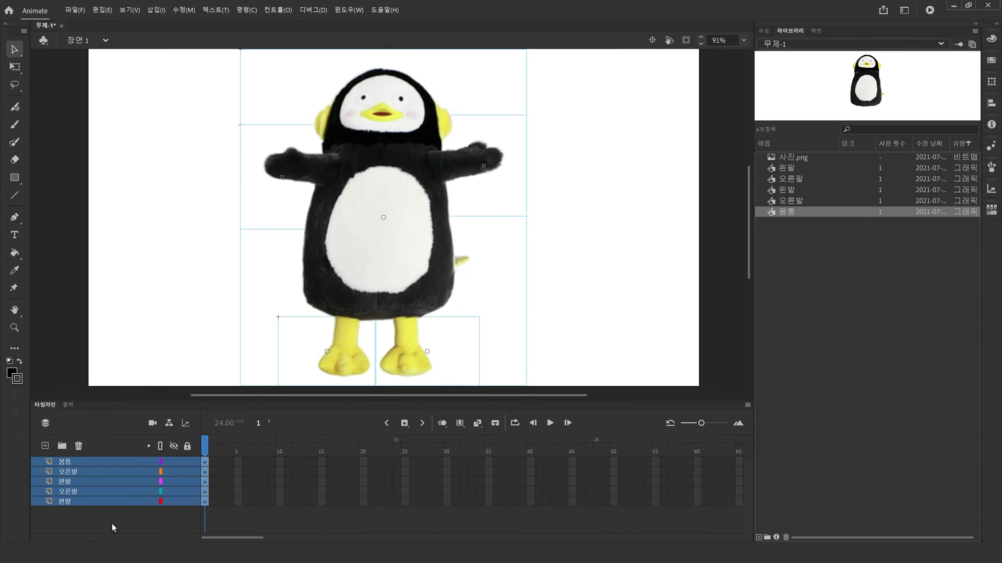
- Check the part on each layer by selecting single layers, hiding all five one by one from 왼팔 up to 몸통, and showing them again
left_click(62, 488)
left_click(65, 502)
left_click(75, 493)
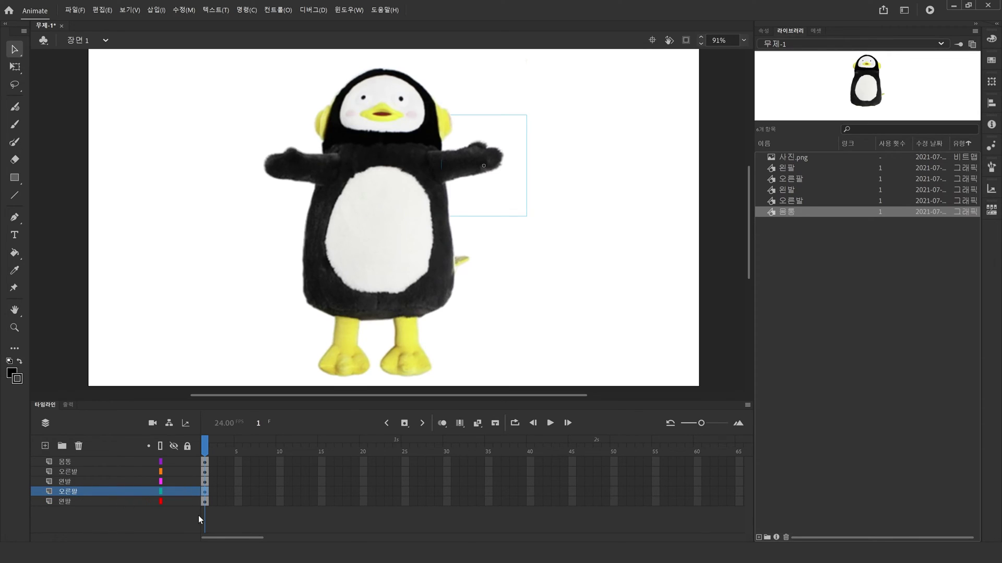
left_click(175, 502)
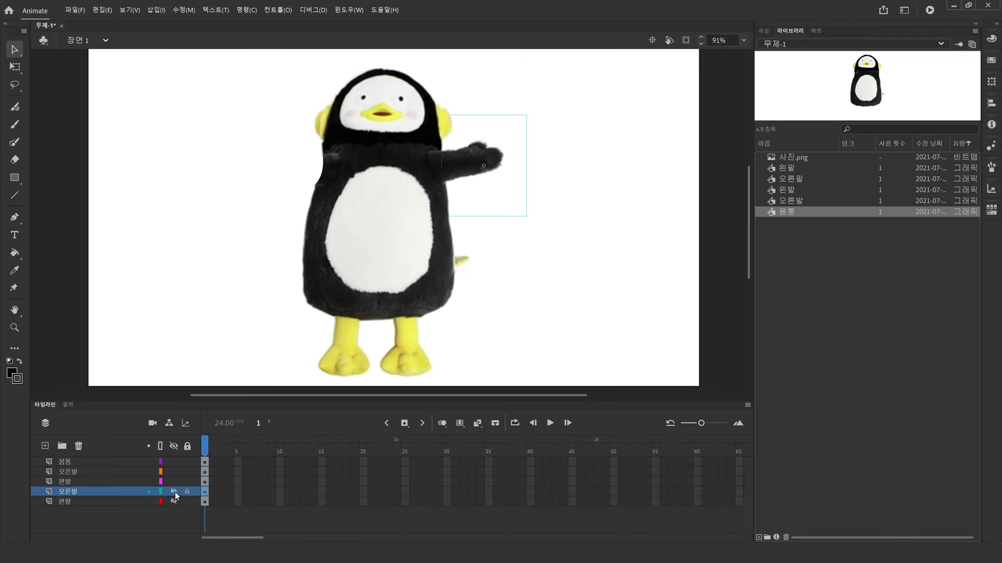
left_click(174, 491)
left_click(174, 482)
left_click(174, 472)
left_click(173, 464)
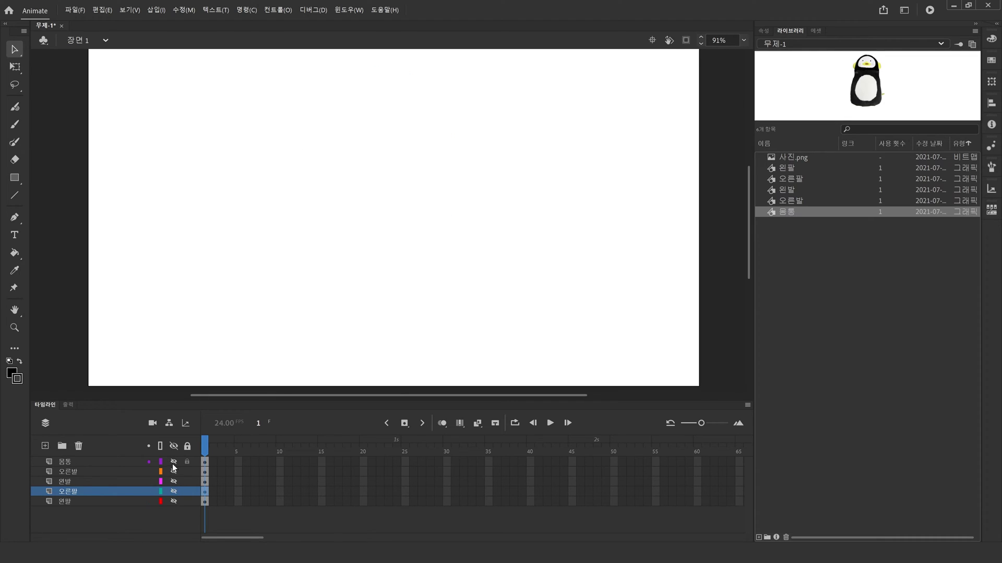
left_click(174, 462)
left_click(174, 471)
left_click(174, 482)
left_click(174, 491)
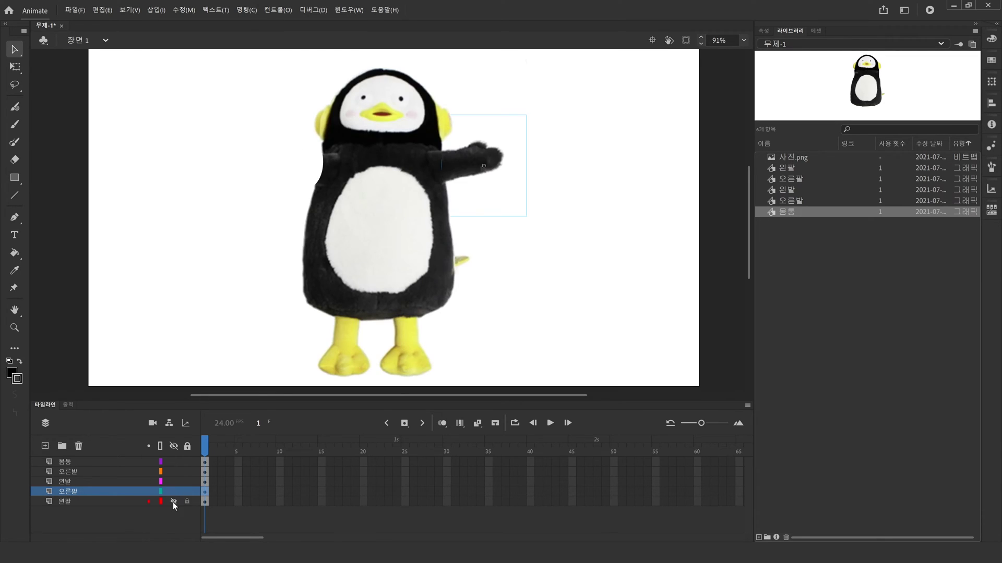
left_click(174, 502)
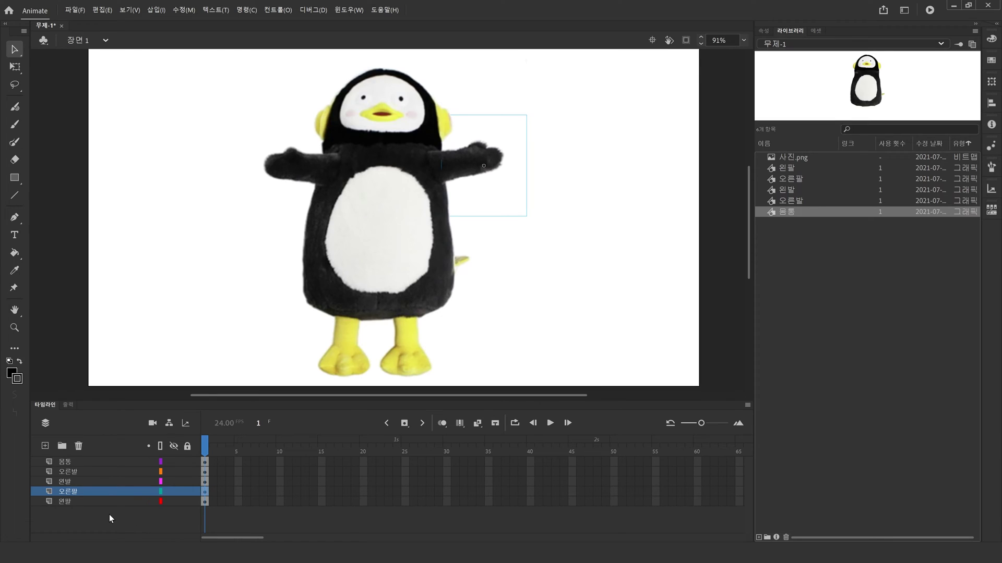
- Select the left arm symbol (왼팔) on the stage for free transforming
left_click(97, 234)
left_click(13, 328)
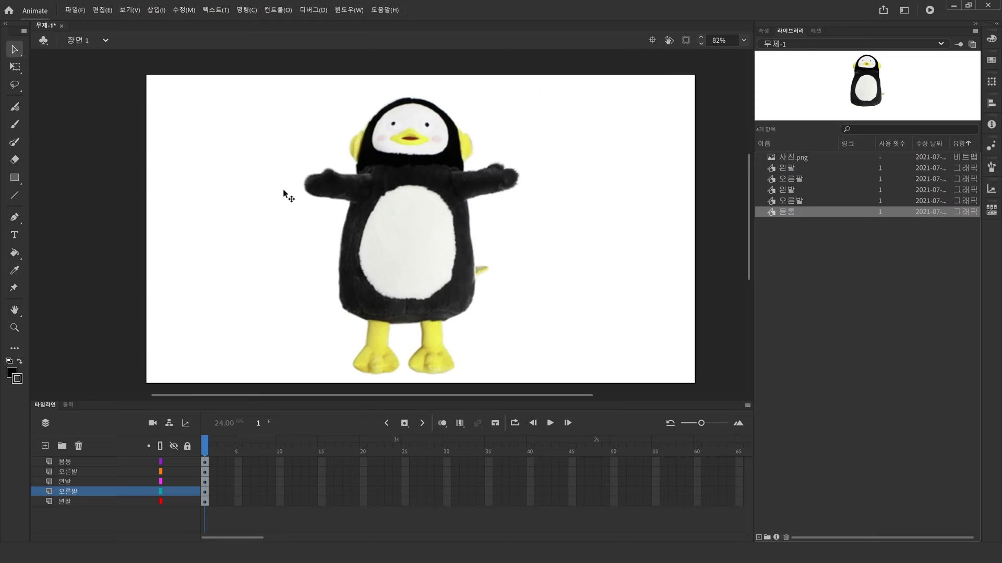
left_click(320, 184)
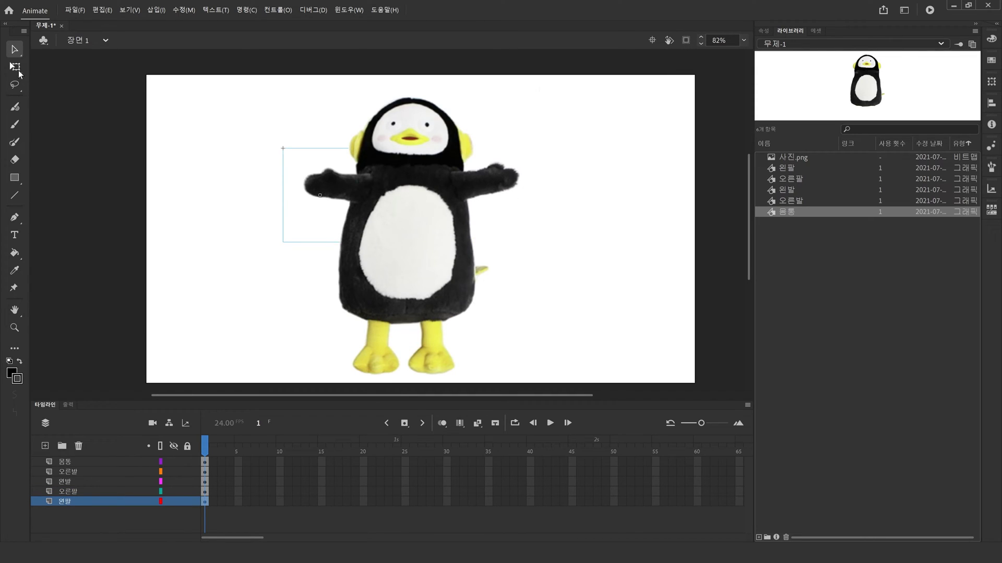
left_click(14, 66)
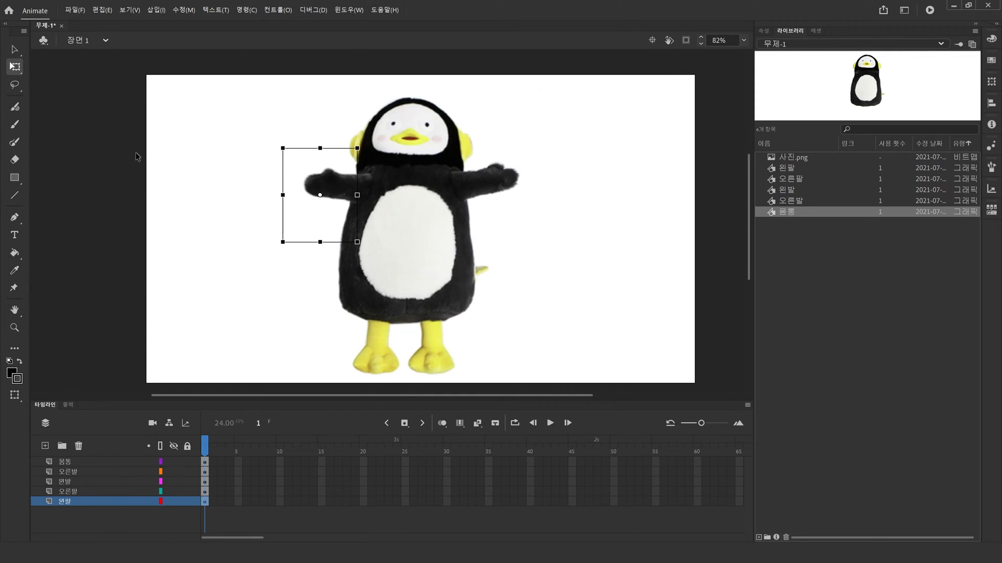
- Try rotating the left arm slightly, and undo the rotation
left_click(136, 154)
left_click(395, 226)
left_click(331, 191)
mouse_move(359, 247)
left_mouse_down()
mouse_move(334, 259)
mouse_move(391, 230)
mouse_move(360, 264)
mouse_move(369, 246)
left_mouse_up()
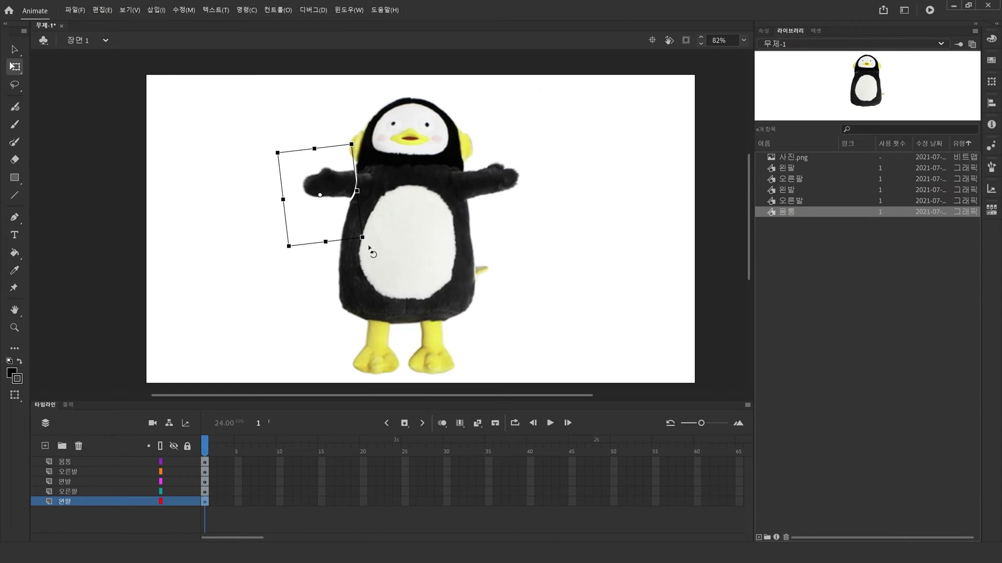
key("ctrl+z")
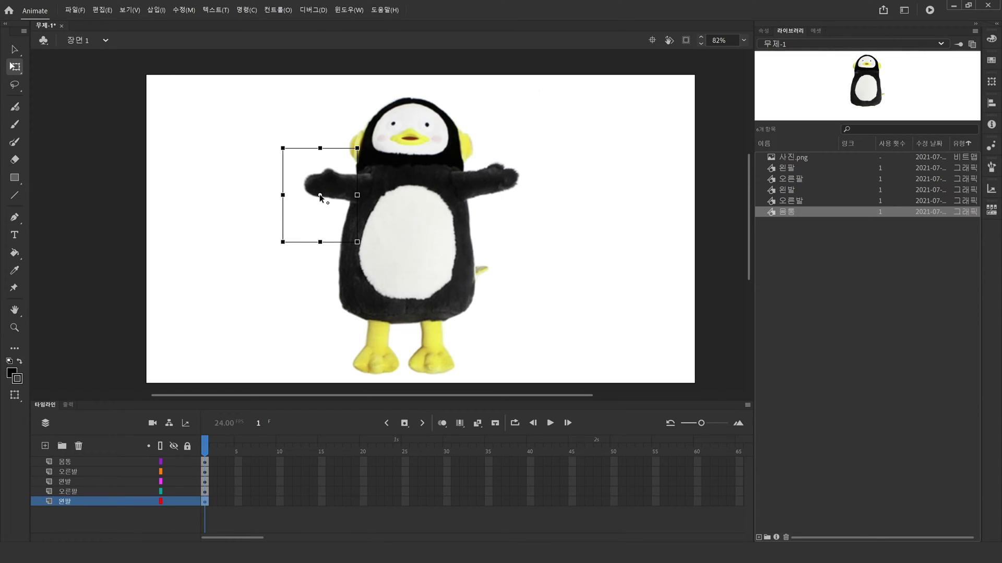
- Move the transform pivots of the left and right arms to the shoulders where they join the body
left_click_drag(320, 195, 358, 187)
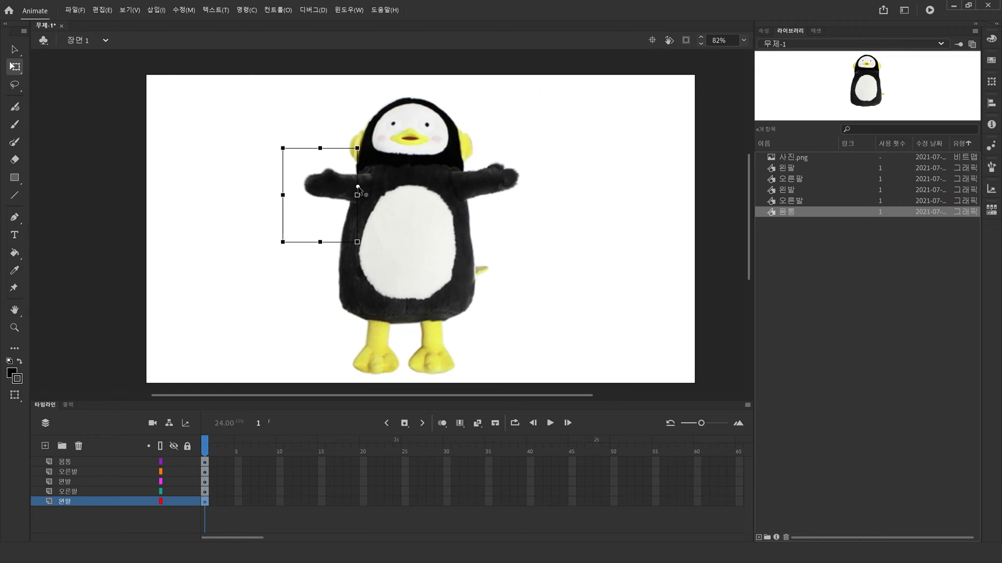
left_click(476, 197)
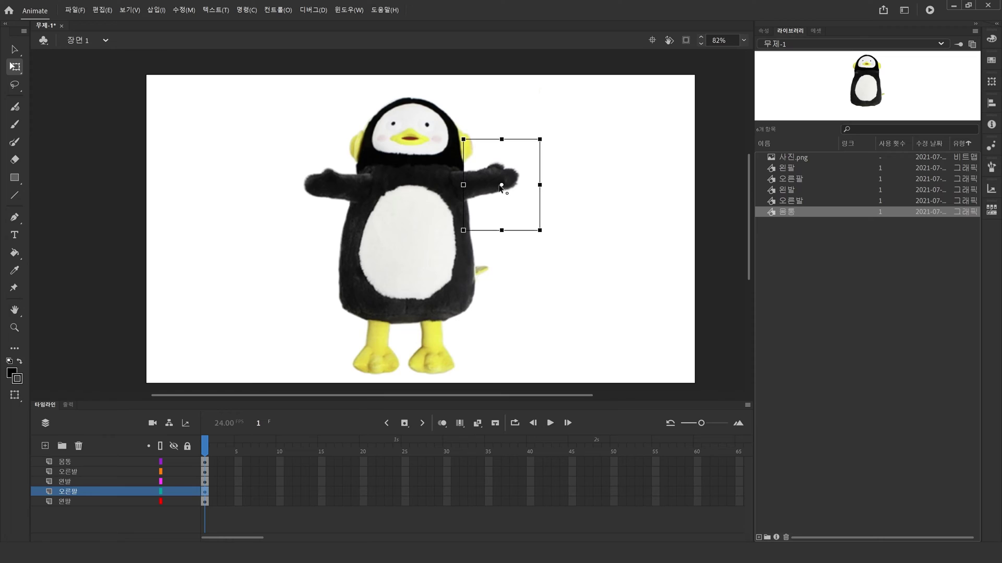
left_click_drag(501, 186, 459, 187)
- Move the transform pivots of both feet to the tops of the legs and the body's pivot to the lower belly
left_click(374, 326)
left_click_drag(363, 353, 382, 321)
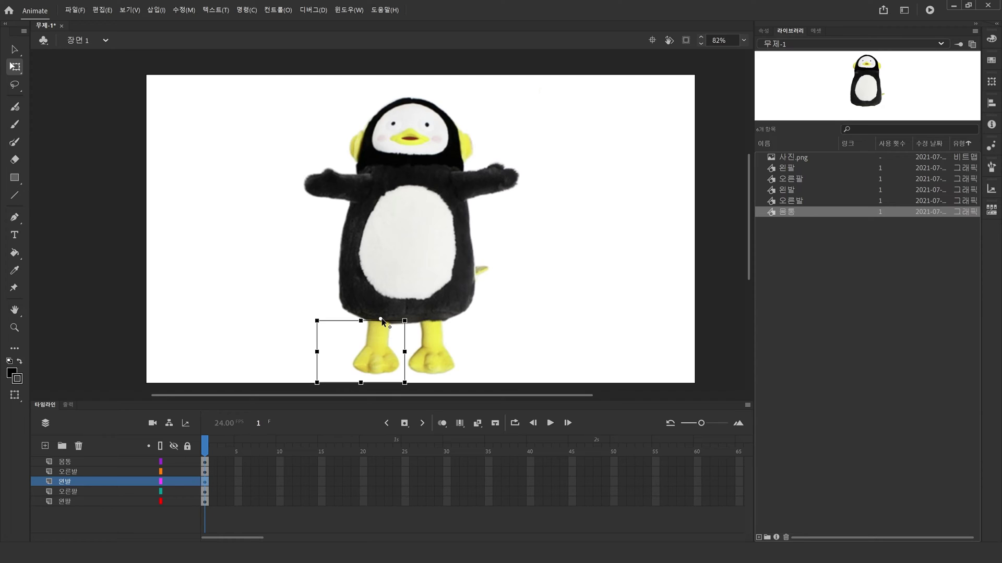
left_click(436, 357)
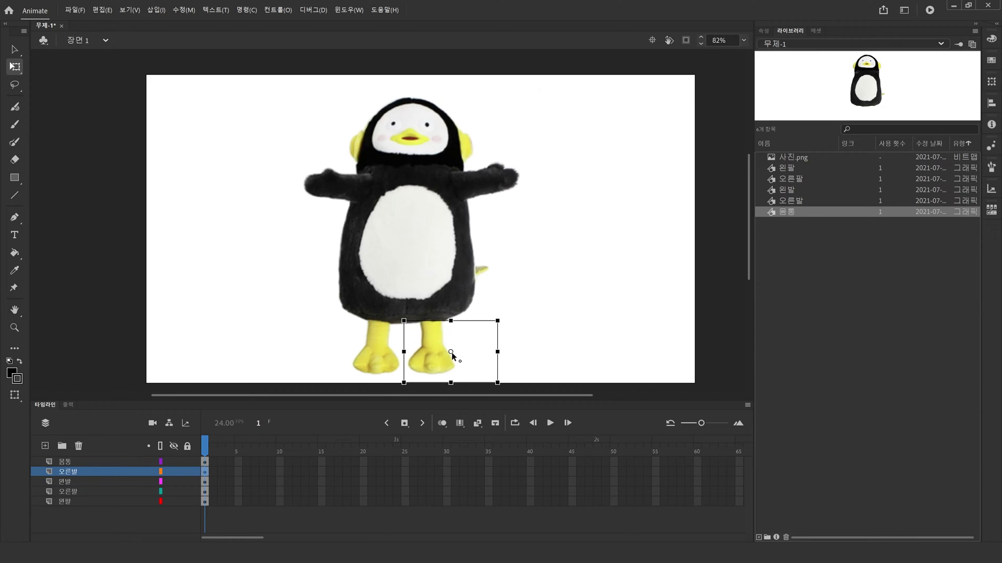
left_click_drag(452, 353, 429, 320)
mouse_move(504, 389)
left_mouse_down()
mouse_move(493, 392)
mouse_move(514, 391)
left_mouse_up()
key("ctrl+z")
left_click(430, 262)
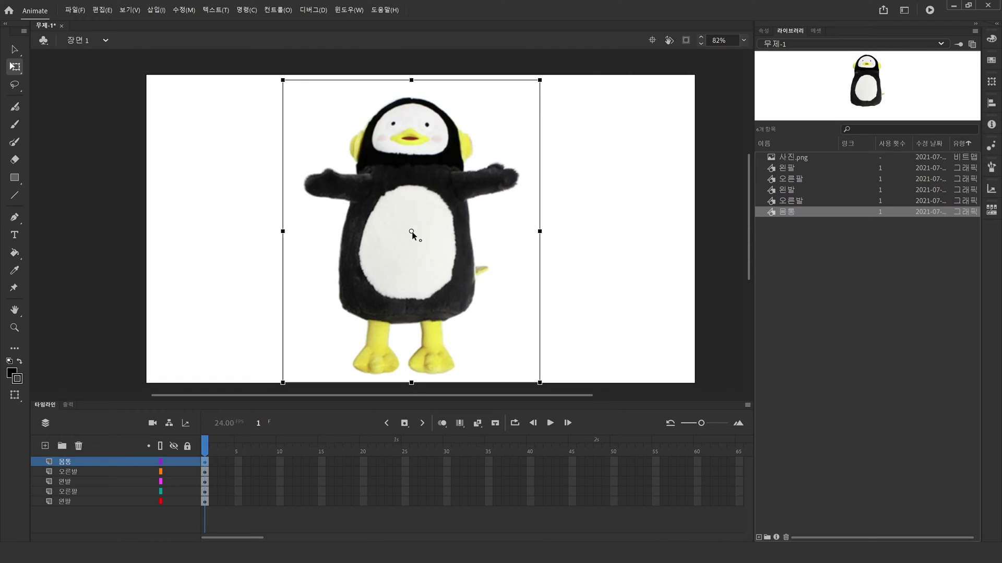
left_click_drag(411, 231, 406, 298)
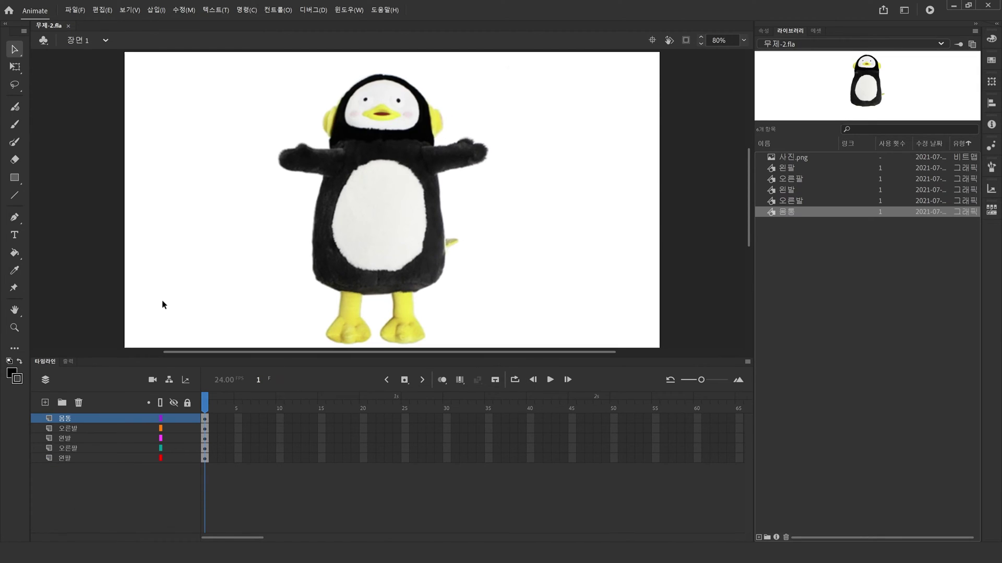
- Move both arms, the body and the left foot apart as a test, and undo all the moves
left_click_drag(294, 157, 201, 149)
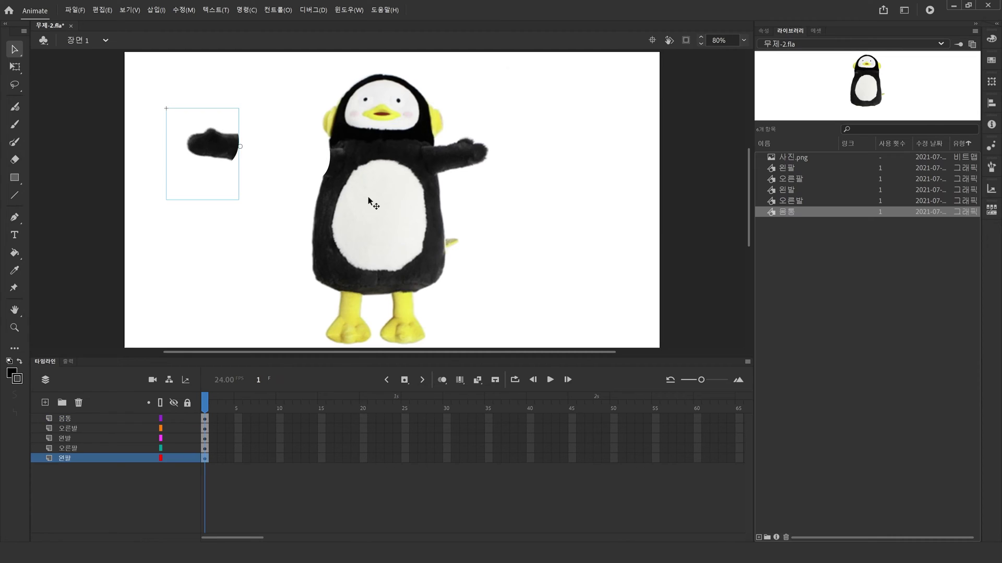
left_click_drag(368, 201, 311, 155)
left_click_drag(433, 159, 474, 159)
left_click_drag(355, 308, 342, 324)
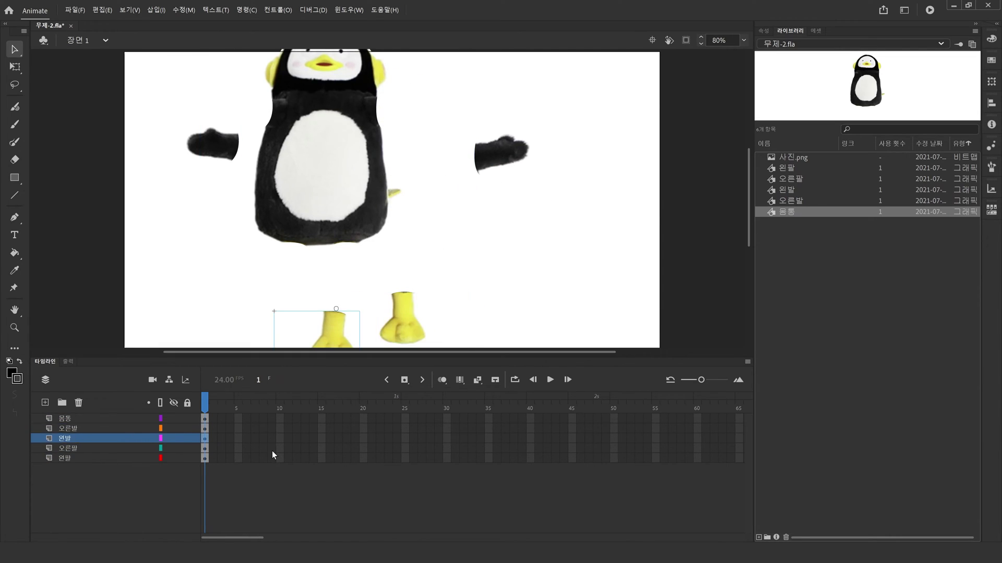
key("ctrl+z")
key("ctrl+z")
key("ctrl+z")
key("ctrl+z")
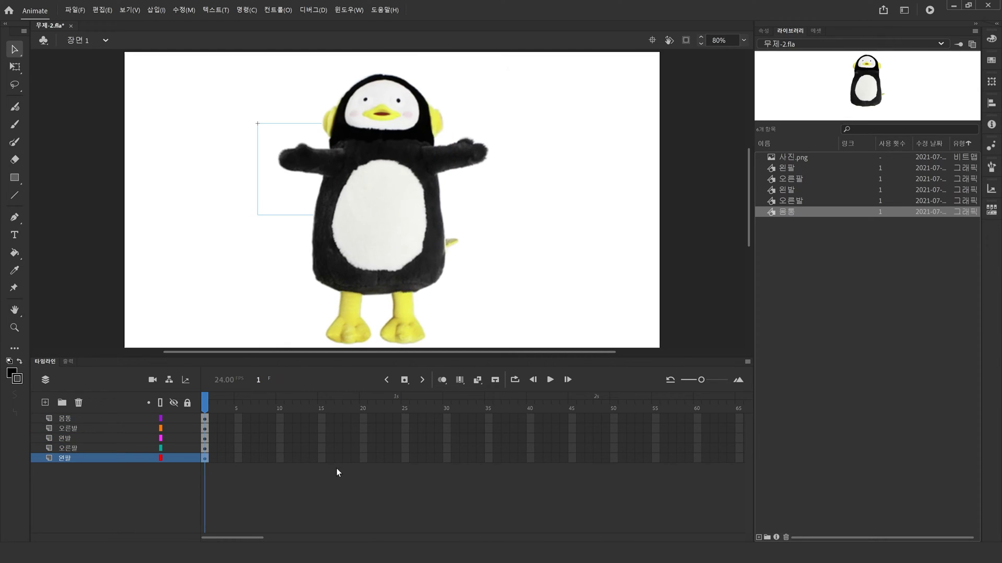
- Extend all five layers to frame 24 and insert keyframes on every layer at frame 24
left_click_drag(399, 418, 400, 459)
key("F5")
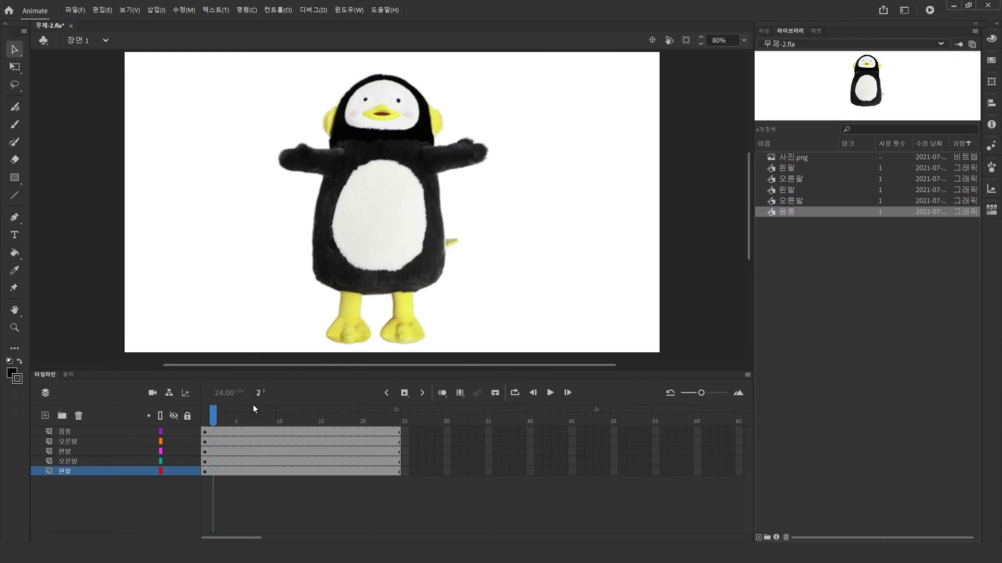
left_click_drag(214, 416, 192, 420)
left_click_drag(204, 419, 400, 476)
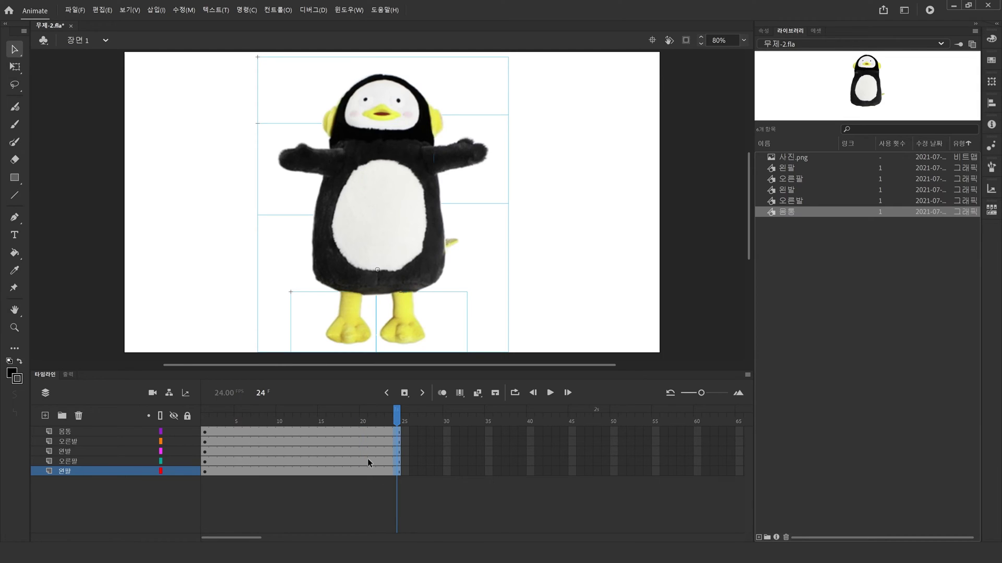
key("F6")
- Insert keyframes on all five layers at frames 12, 6 and 18
left_click_drag(397, 433, 299, 432)
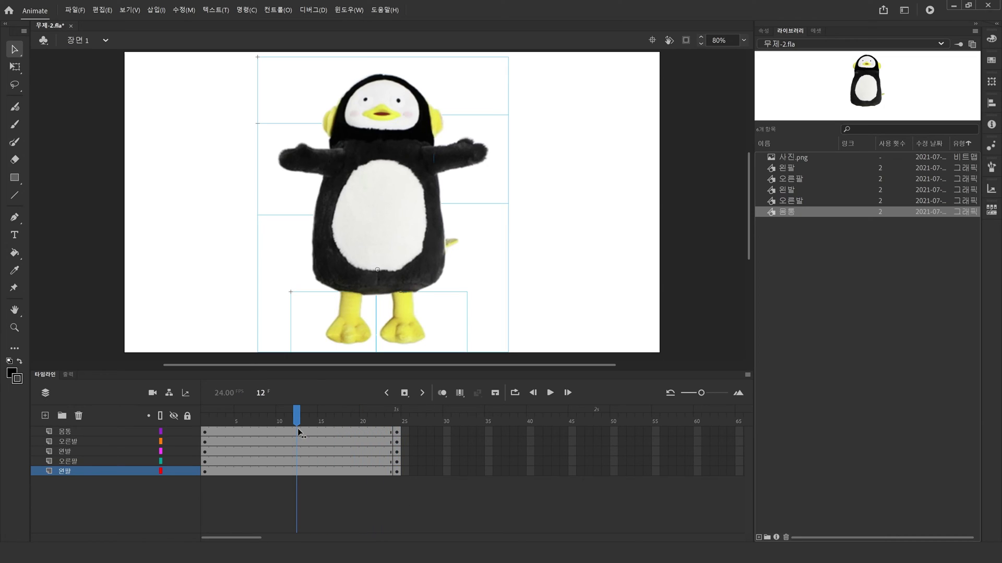
left_click(296, 471)
key("F6")
left_click(288, 490)
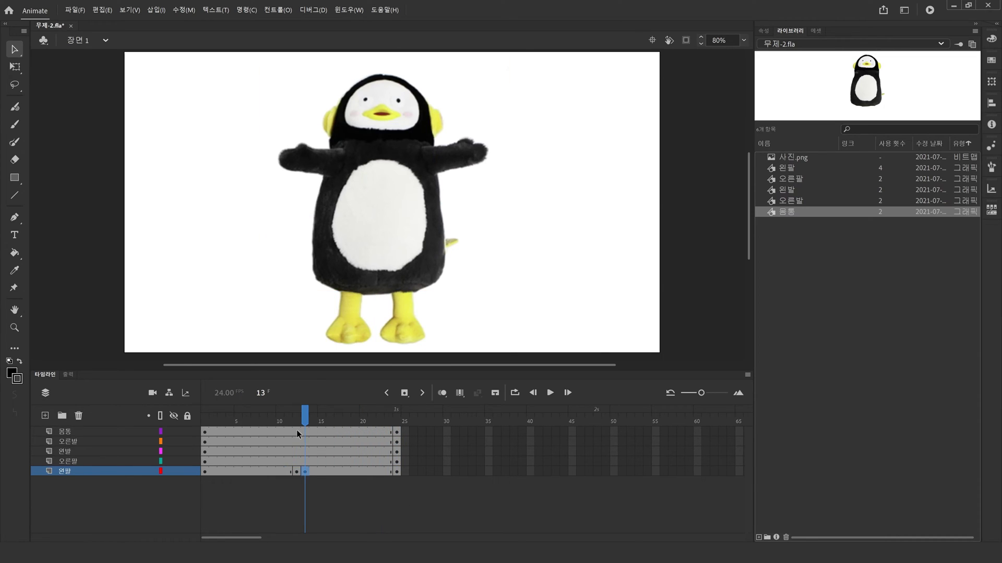
left_click_drag(298, 458, 247, 472)
key("F6")
key("F6")
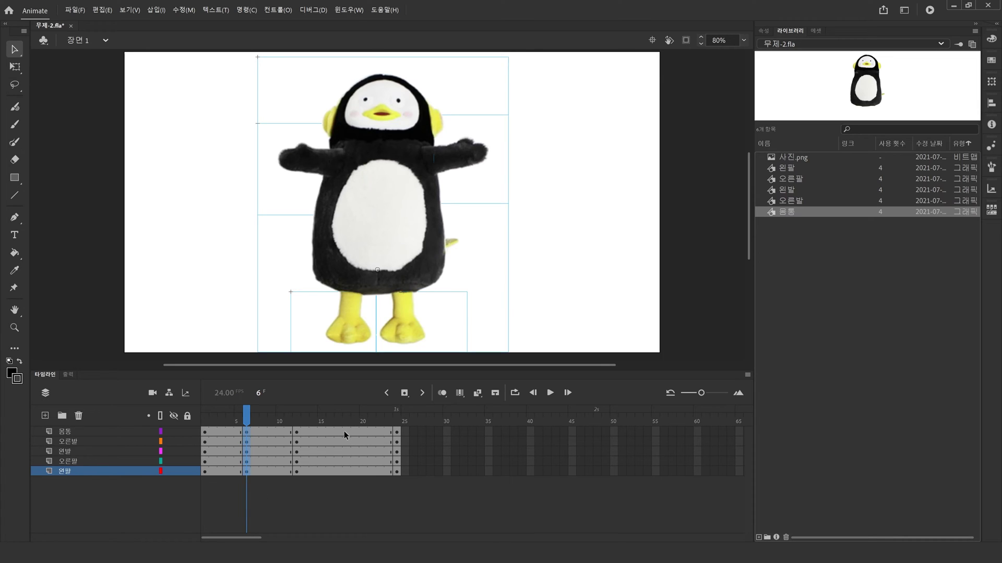
left_click_drag(344, 432, 346, 471)
key("F6")
- At frame 6, select all penguin parts, place their shared transform pivot between the feet and tilt the penguin slightly counter-clockwise
left_click_drag(346, 424, 133, 410)
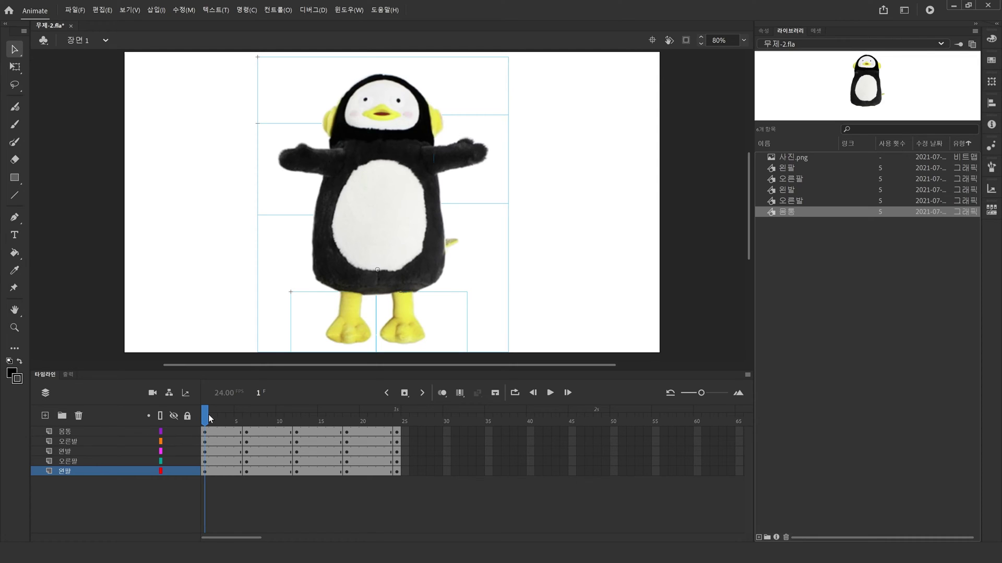
left_click_drag(208, 415, 246, 423)
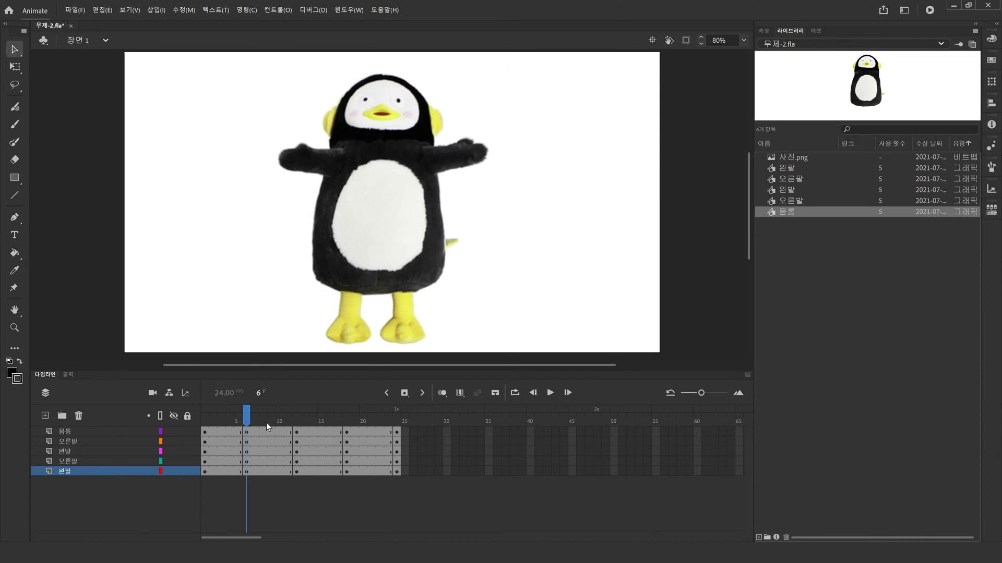
left_click(279, 277)
left_click_drag(217, 79, 496, 341)
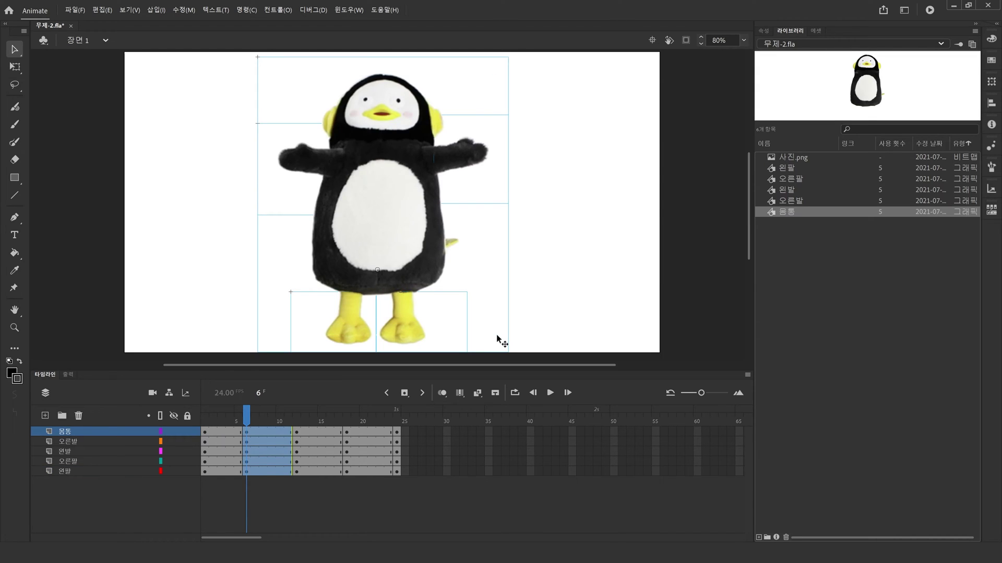
left_click(162, 161)
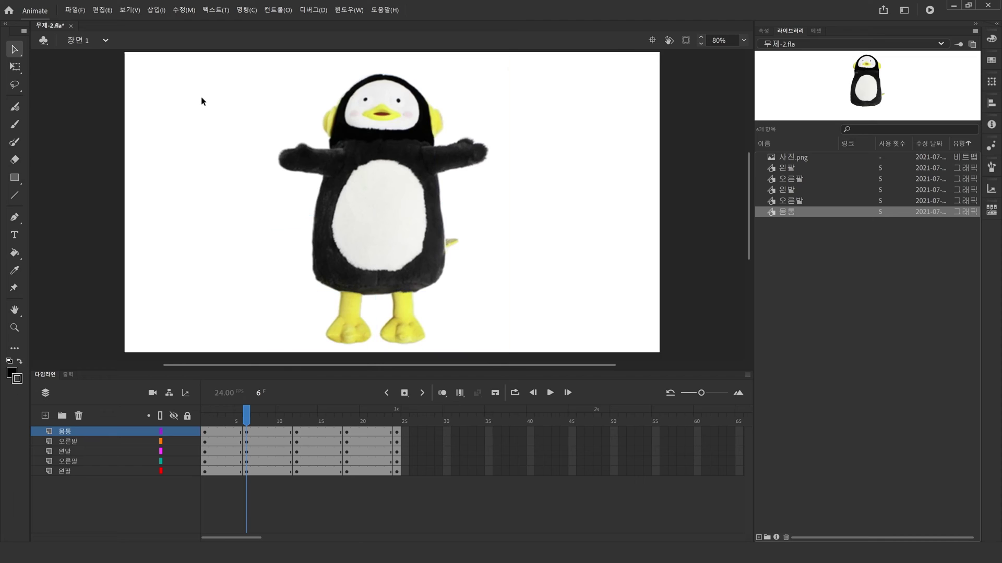
left_click_drag(205, 68, 521, 351)
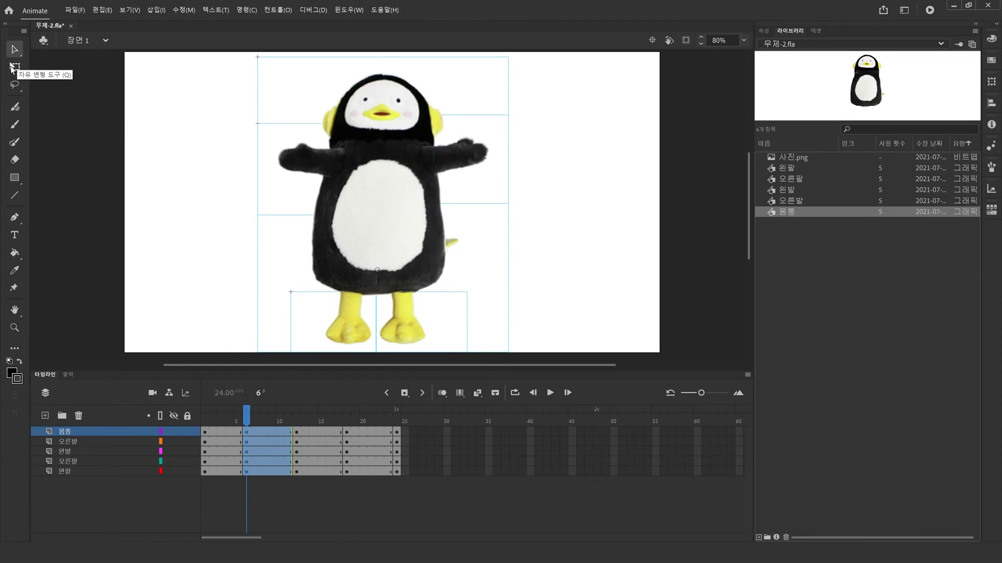
left_click(14, 67)
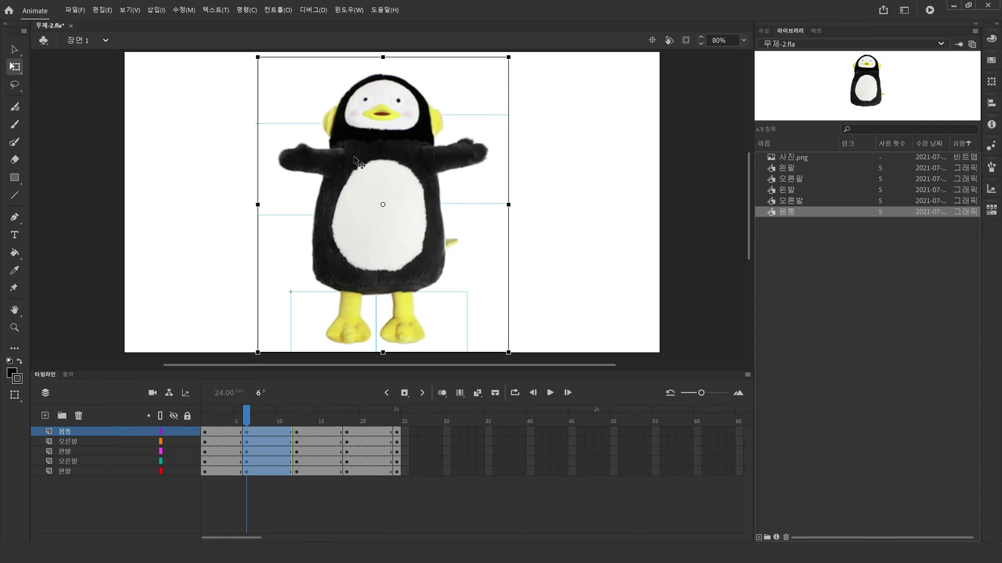
left_click_drag(383, 204, 379, 346)
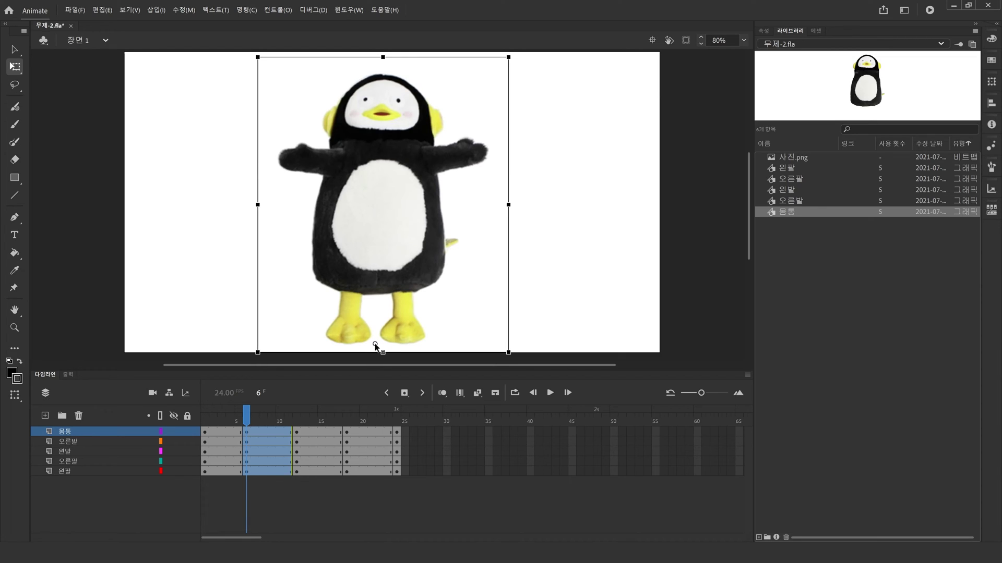
left_click_drag(375, 345, 376, 345)
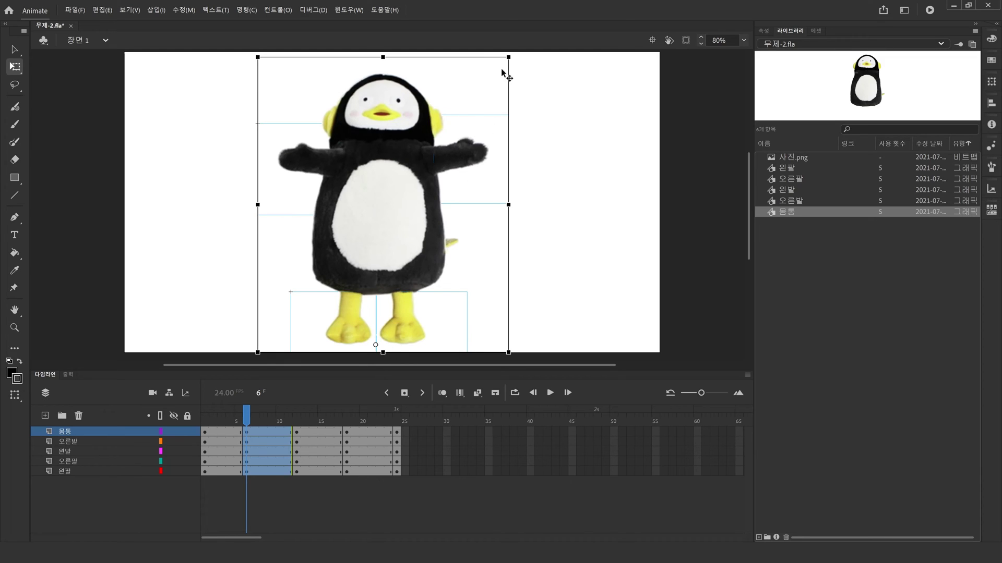
left_click_drag(513, 58, 492, 51)
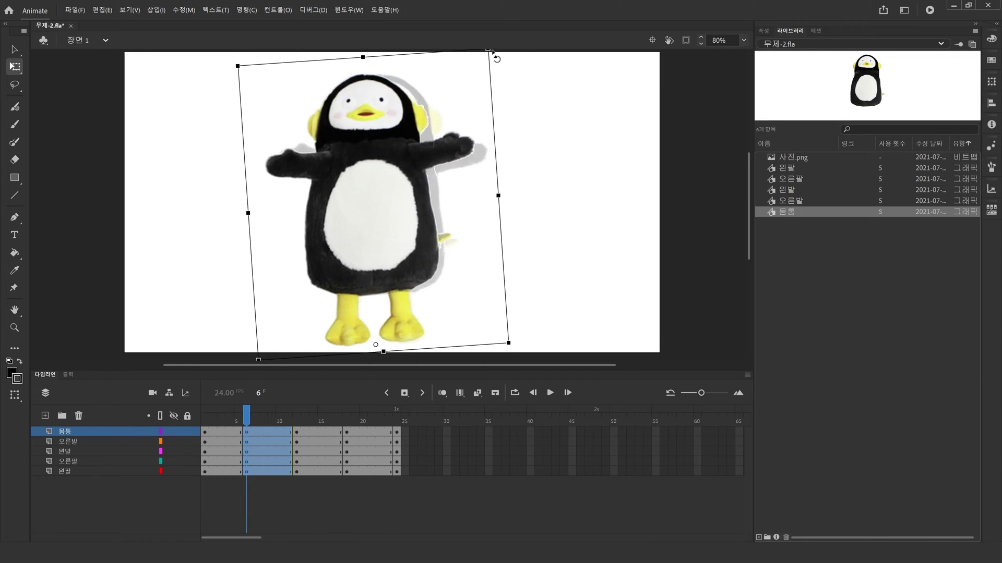
left_click(171, 249)
- Nudge the left foot (왼발) upward toward the body at frame 6
left_click(343, 331)
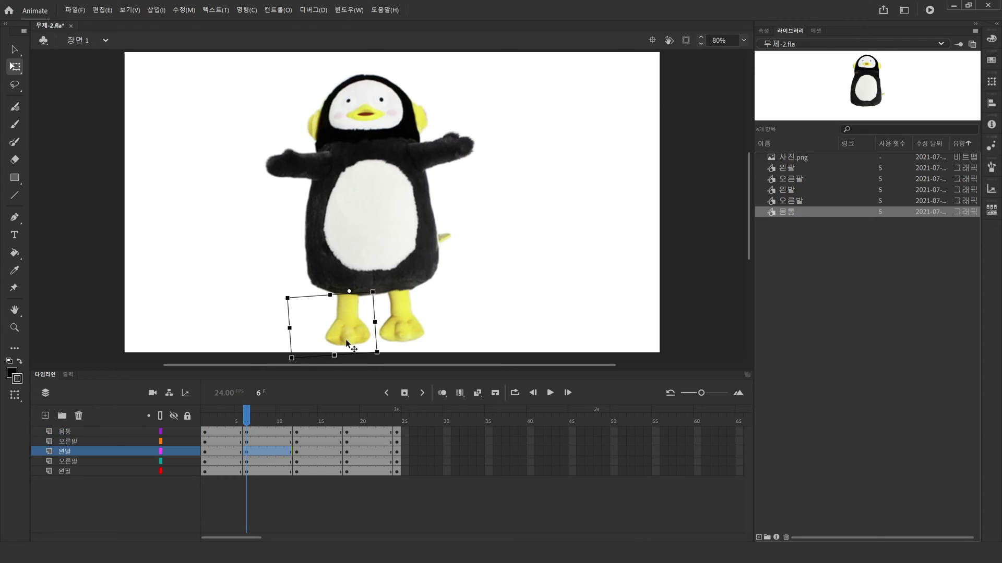
key("shift+Up")
key("shift+Up")
key("shift+Up")
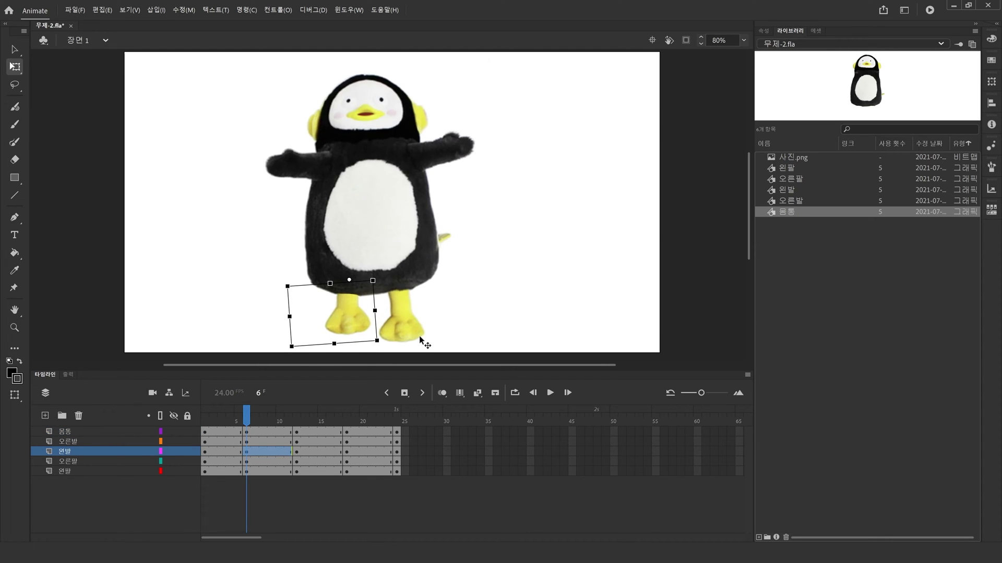
key("Up")
key("Up")
key("Up")
key("Up")
mouse_move(248, 419)
left_mouse_down()
mouse_move(204, 419)
mouse_move(255, 425)
mouse_move(225, 426)
mouse_move(246, 434)
left_mouse_up()
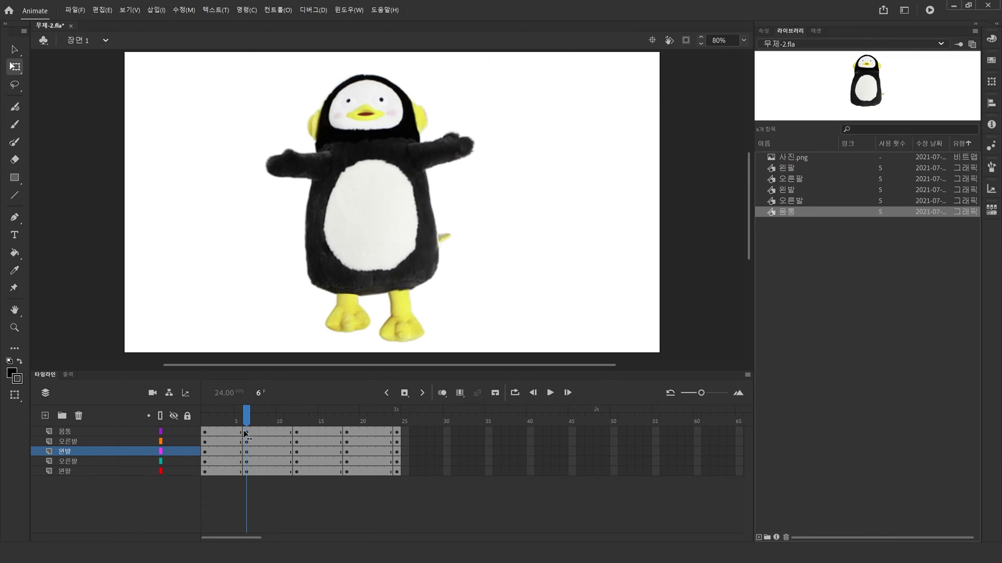
- At frame 6, rotate the left arm (왼팔) clockwise and the right arm (오른팔) counter-clockwise about their shoulders so both are raised
left_click(286, 170)
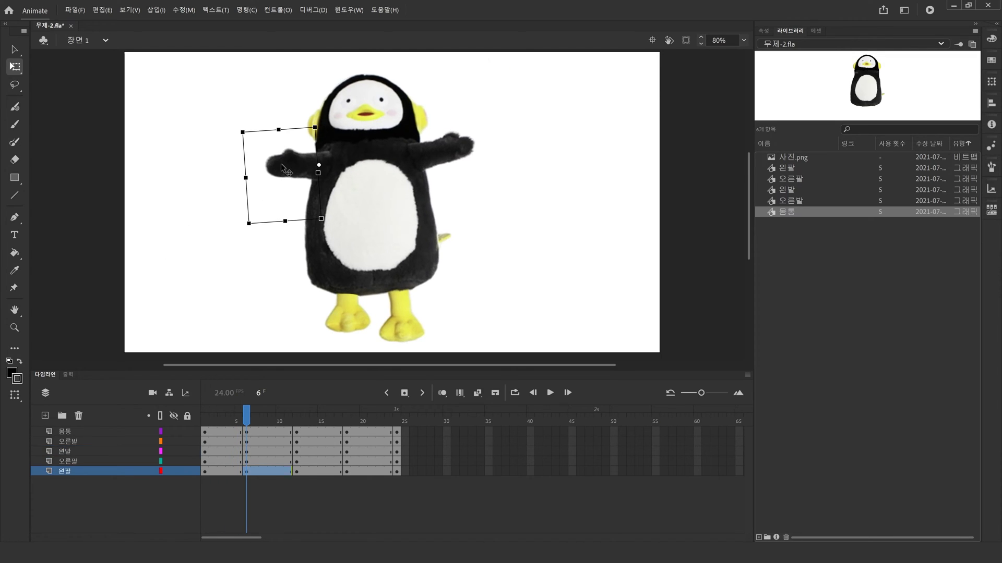
left_click_drag(248, 129, 257, 115)
left_click(462, 153)
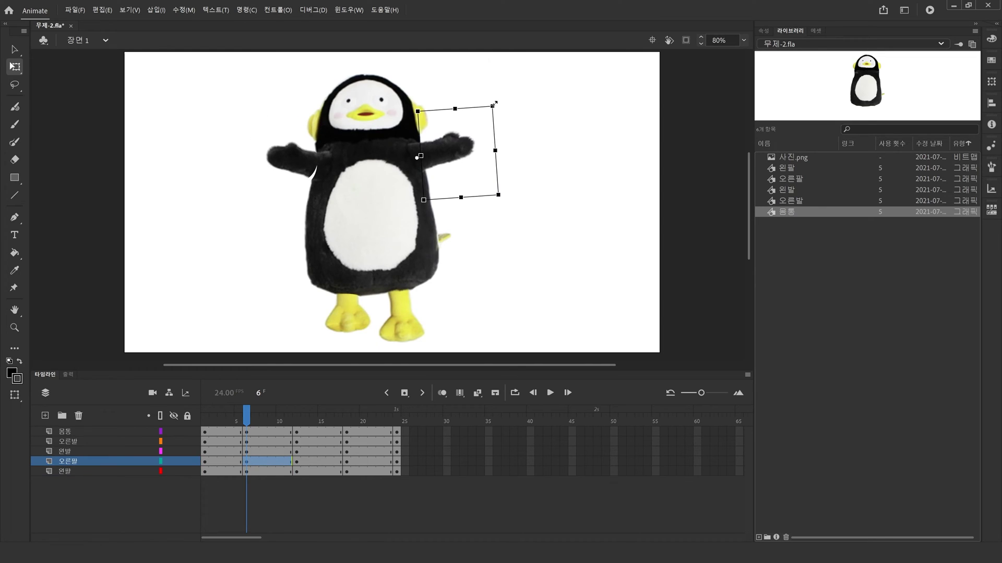
left_click_drag(497, 104, 485, 90)
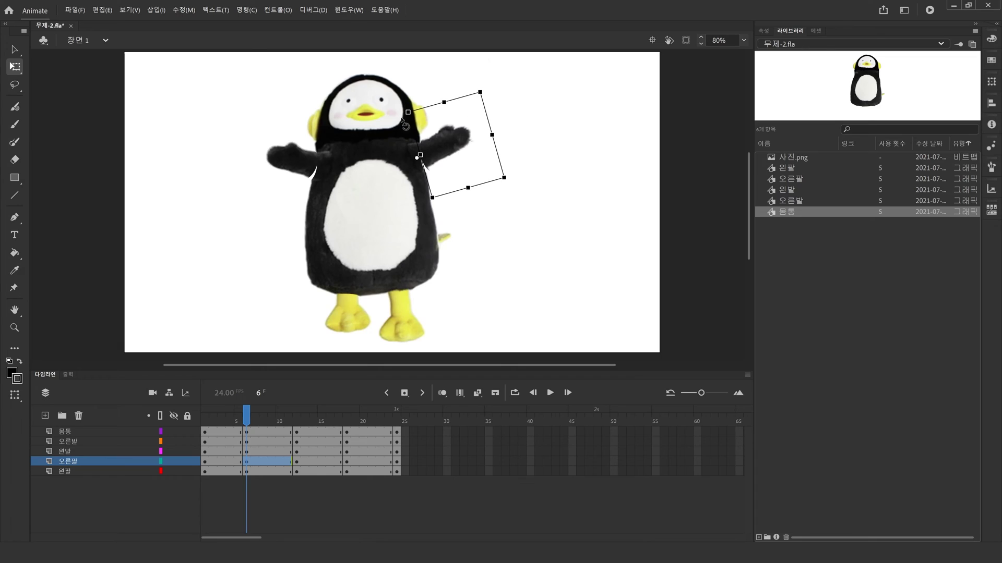
left_click(200, 195)
left_click(303, 159)
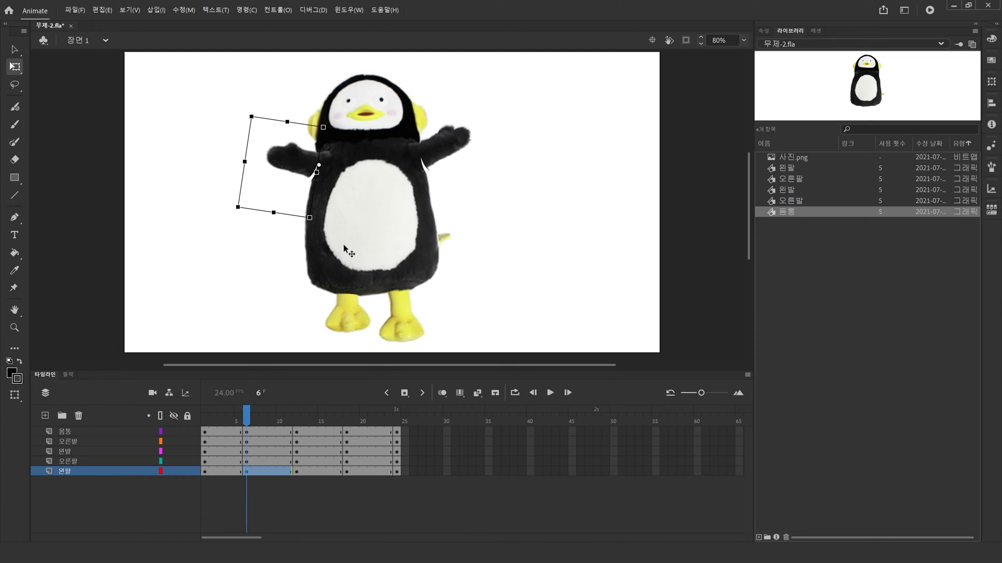
left_click(226, 243)
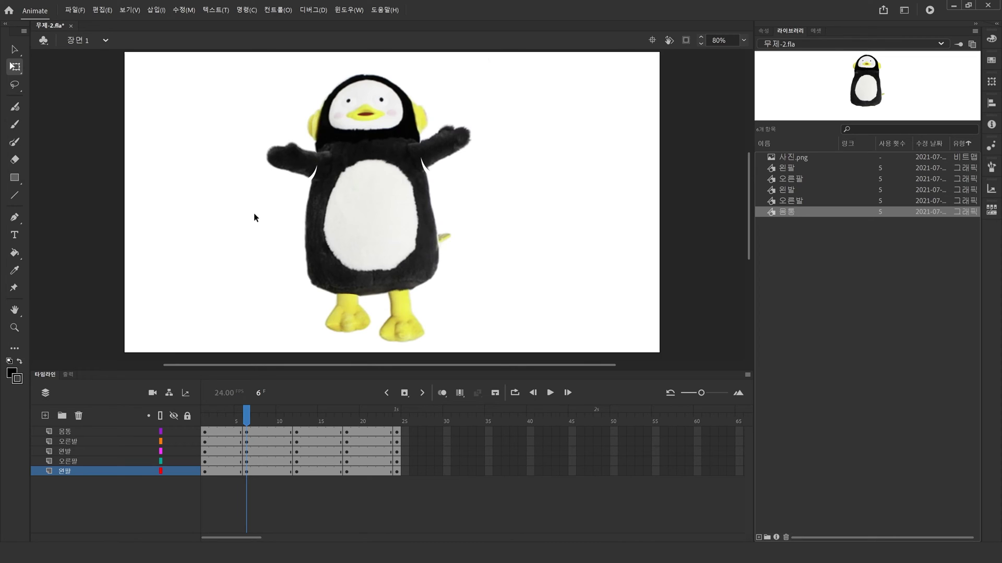
- Nudge the left arm (왼팔) right and slightly down at frame 6 to close the gap at its shoulder
left_click(280, 171)
key("Right")
key("Right")
key("Right")
key("Right")
key("Right")
key("Right")
key("Right")
key("Right")
key("Right")
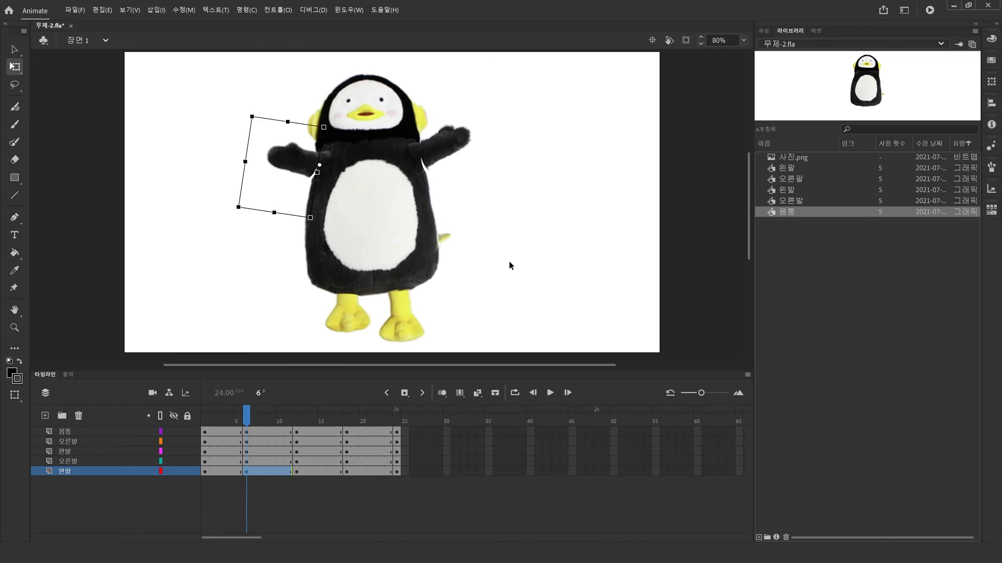
key("Down")
key("Down")
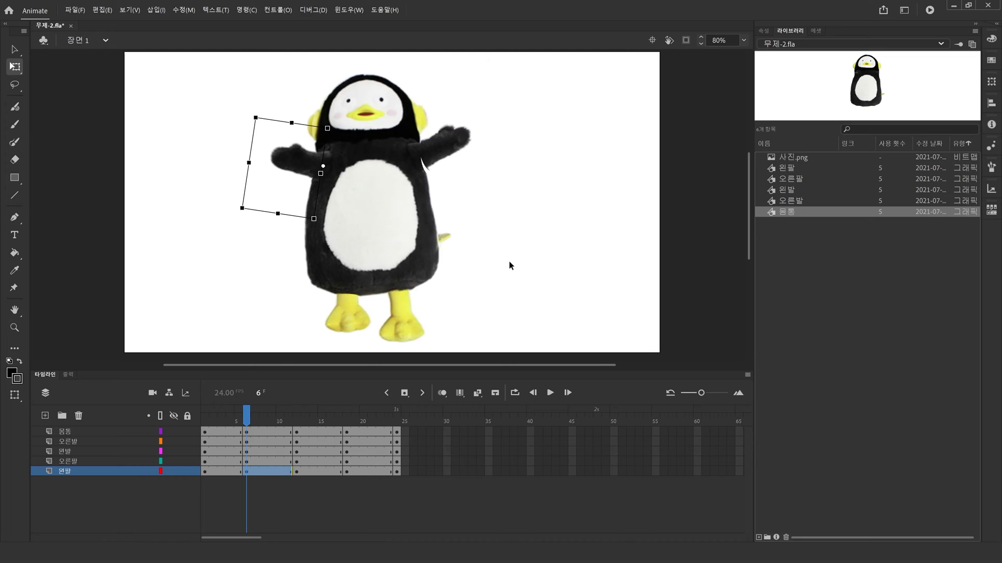
- Nudge the right arm (오른팔) left and down at frame 6 so its shoulder joins the body
left_click(451, 153)
key("Left")
key("Left")
key("Left")
key("Left")
key("Left")
key("Left")
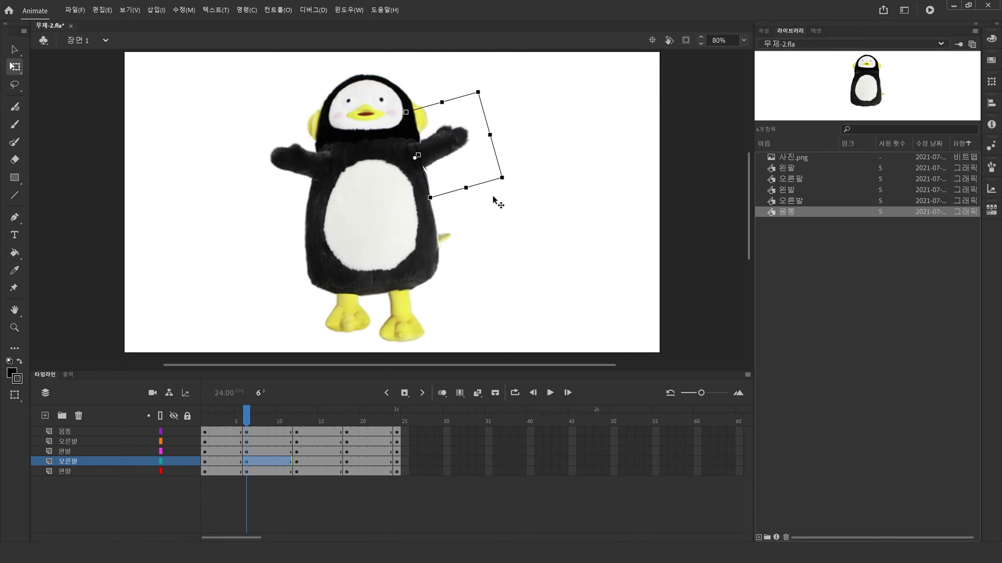
key("Down")
key("Down")
key("Down")
key("Down")
key("Down")
key("Down")
key("Left")
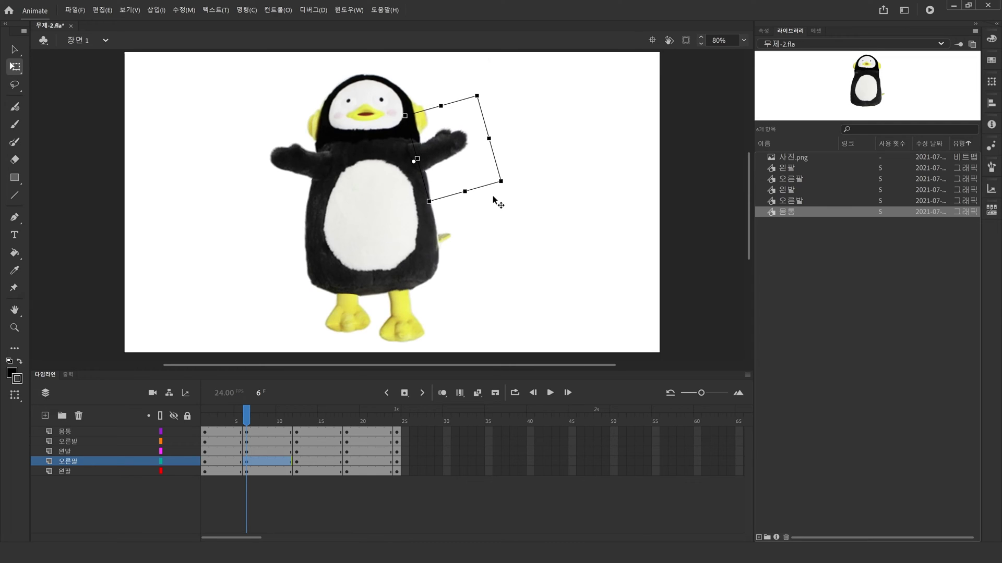
left_click(555, 253)
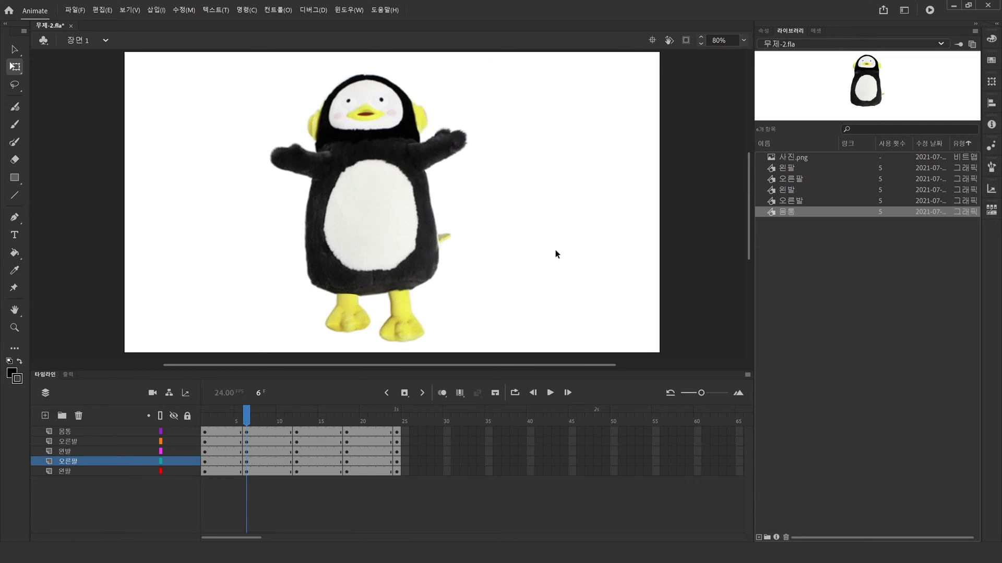
- At frame 18, select all penguin parts, place their shared transform pivot between the feet and tilt the penguin slightly clockwise
left_click_drag(250, 412, 346, 458)
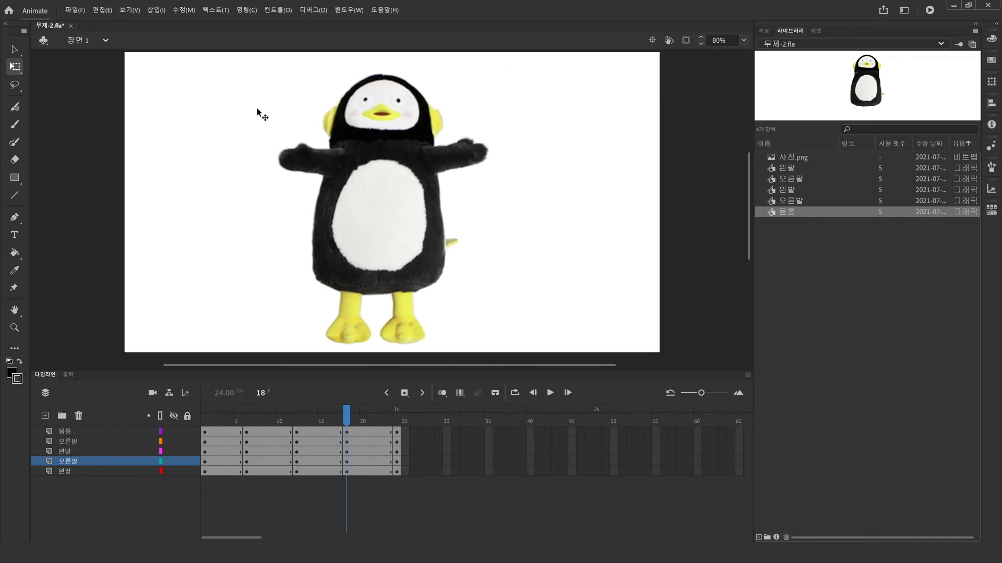
left_click_drag(256, 83, 543, 360)
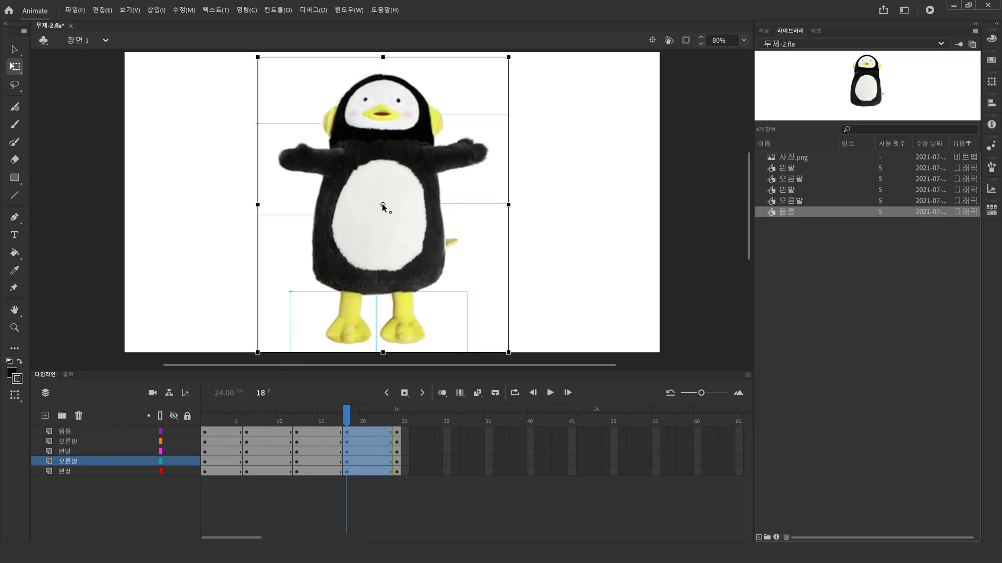
left_click_drag(383, 205, 382, 244)
left_click_drag(378, 347, 376, 347)
left_click_drag(516, 60, 535, 69)
left_click(593, 239)
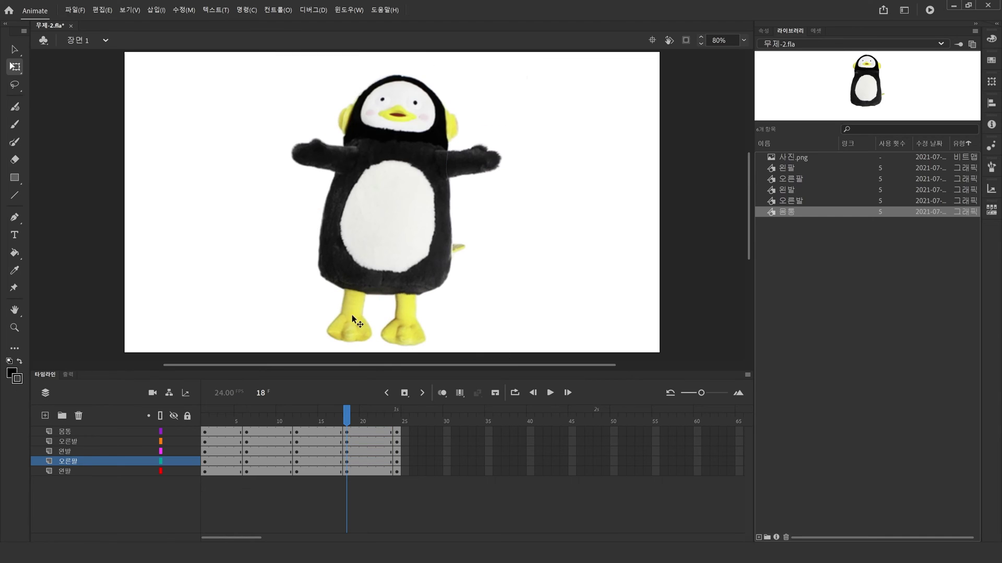
left_click(351, 314)
key("Up")
key("Up")
key("Up")
key("Up")
key("Up")
key("Up")
key("Up")
key("Up")
key("Up")
key("Up")
key("Up")
key("Up")
key("Up")
key("Up")
key("Up")
key("Up")
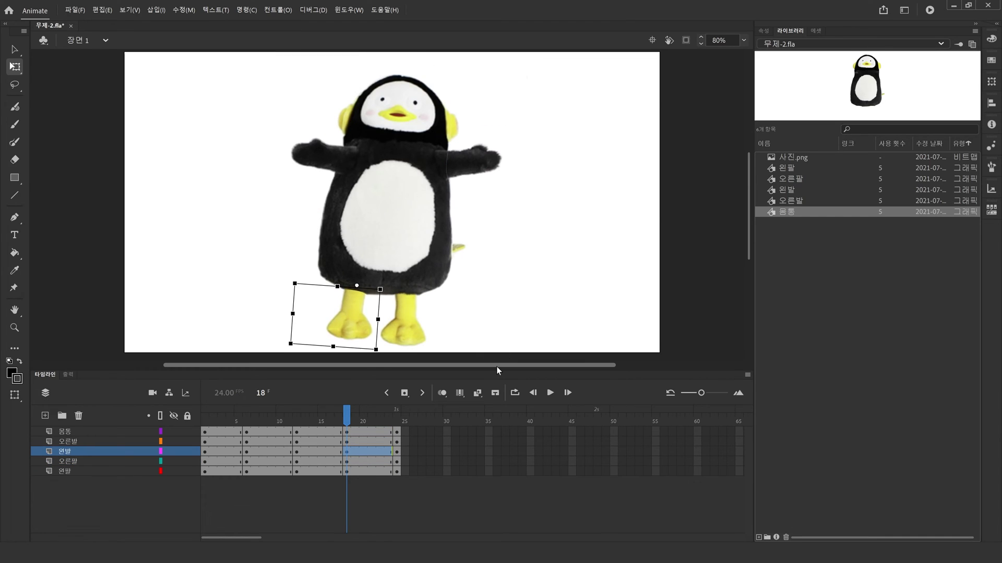
key("Up")
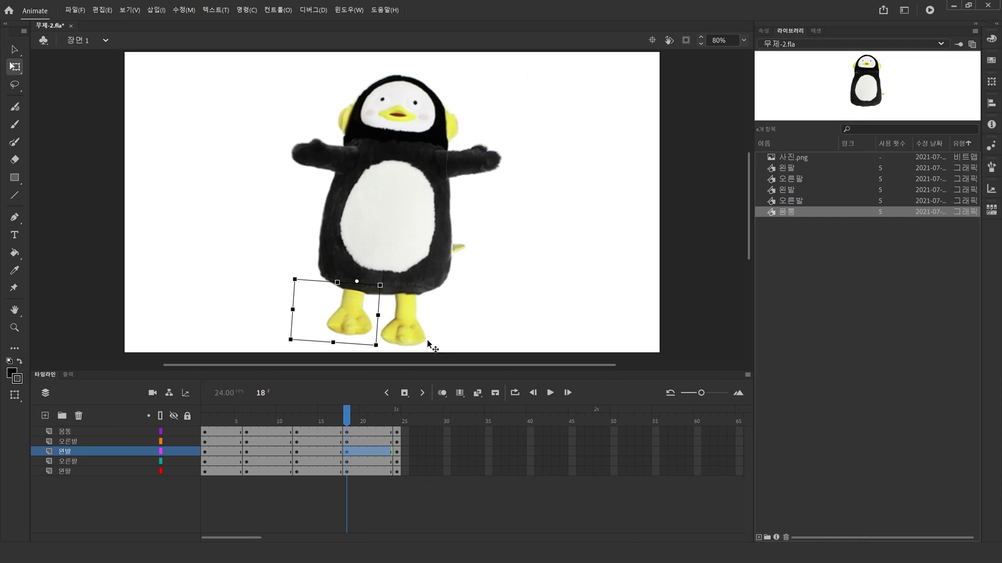
left_click_drag(341, 412, 346, 433)
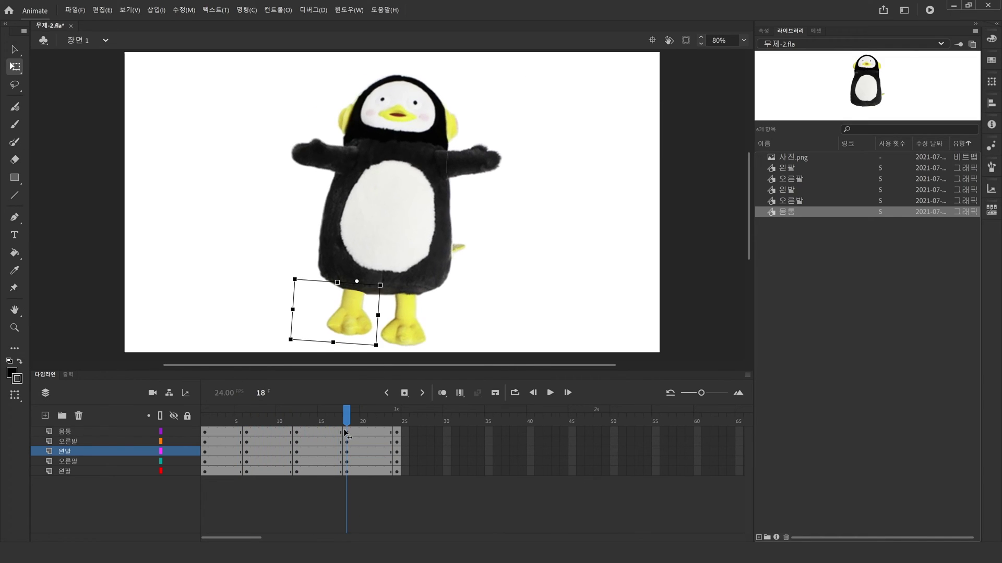
key("comma")
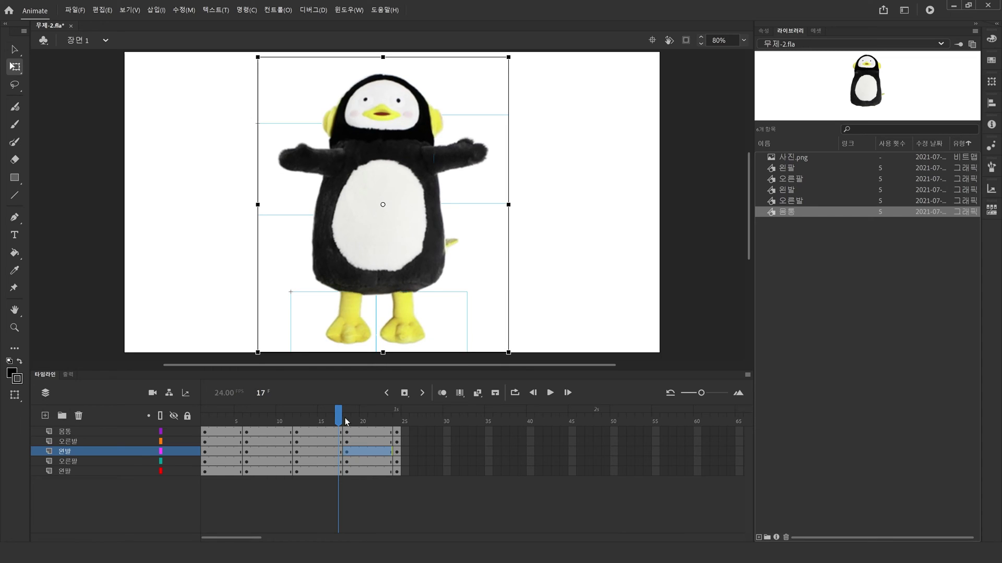
left_click(346, 416)
left_click_drag(345, 416, 347, 445)
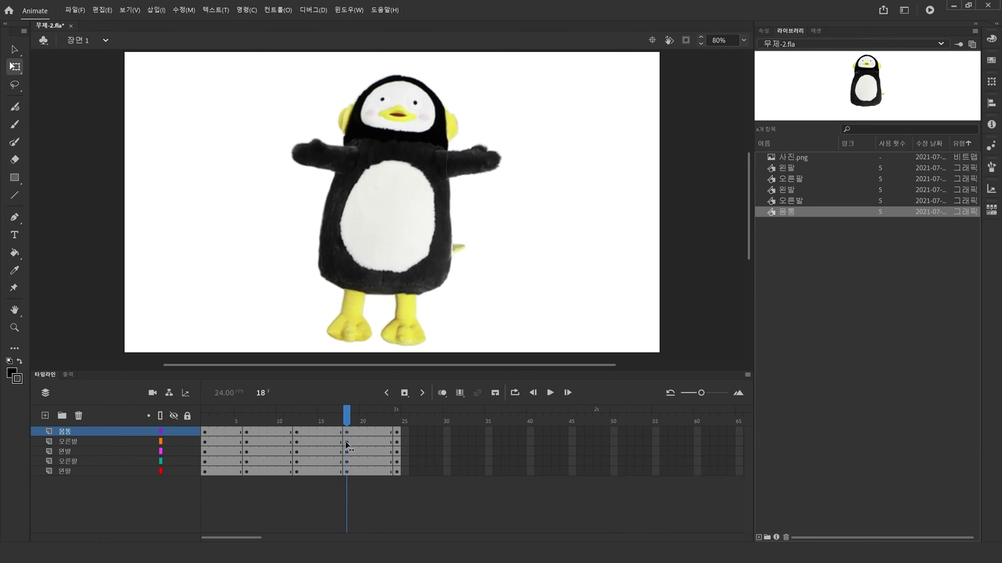
- Raise the right foot (오른발) slightly toward the body at frame 18 and compare the pose with frame 6
left_click(402, 333)
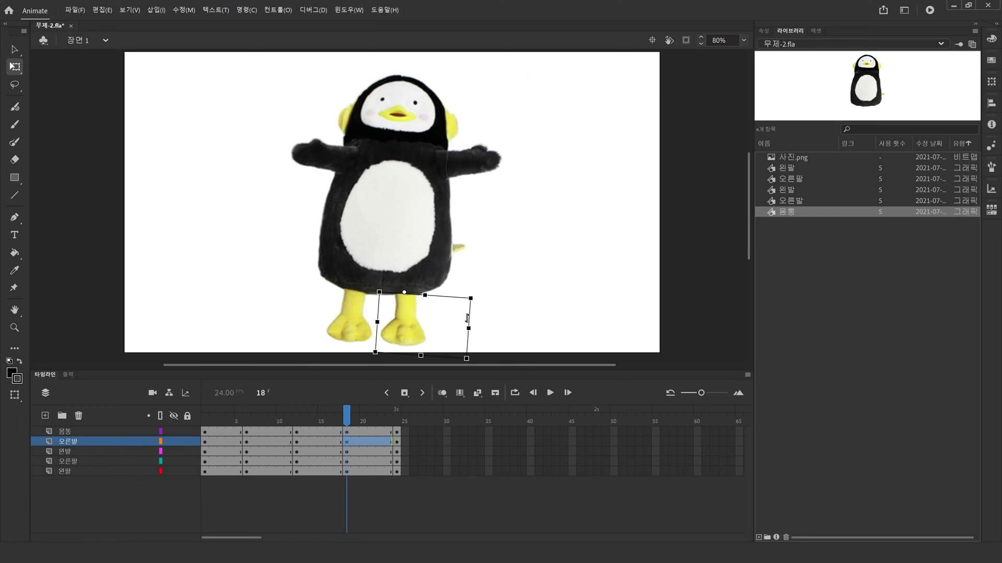
left_click_drag(467, 318, 467, 317)
left_click_drag(340, 412, 247, 445)
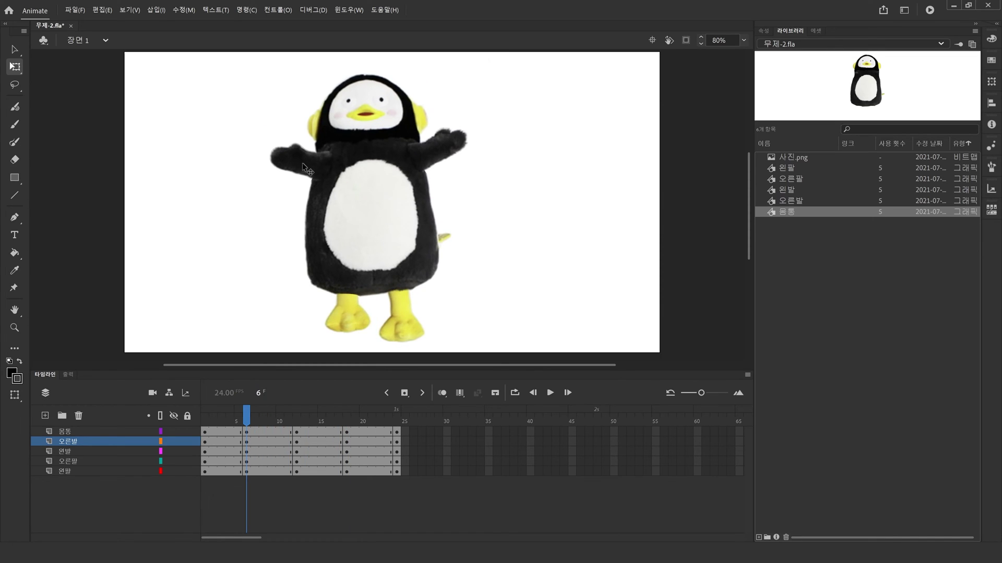
left_click_drag(305, 406, 346, 421)
left_click(461, 242)
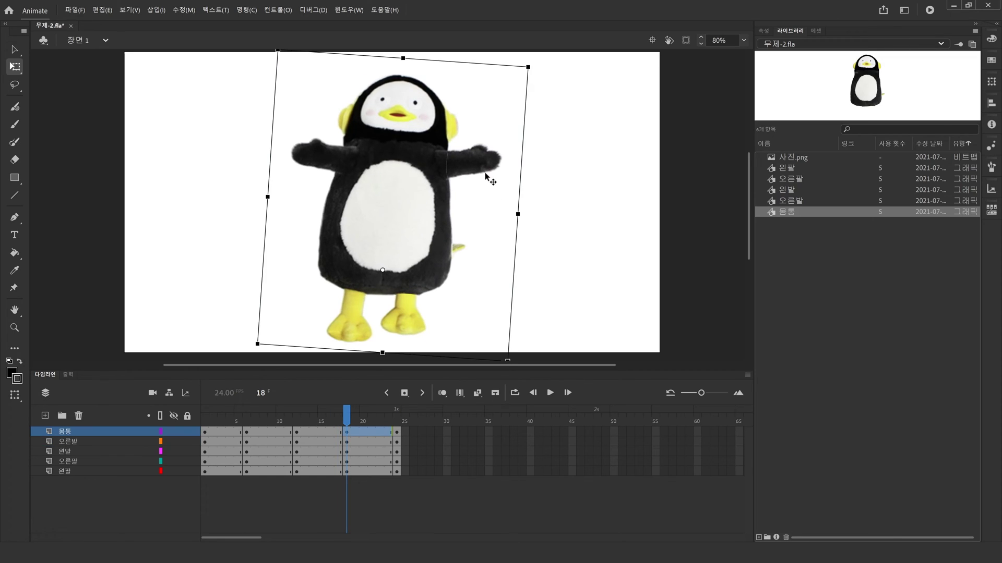
- At frame 18, rotate the right arm (오른팔) clockwise and the left arm (왼팔) counter-clockwise about their shoulders so both are lowered
left_click(484, 172)
left_click_drag(530, 130, 534, 180)
left_click(319, 160)
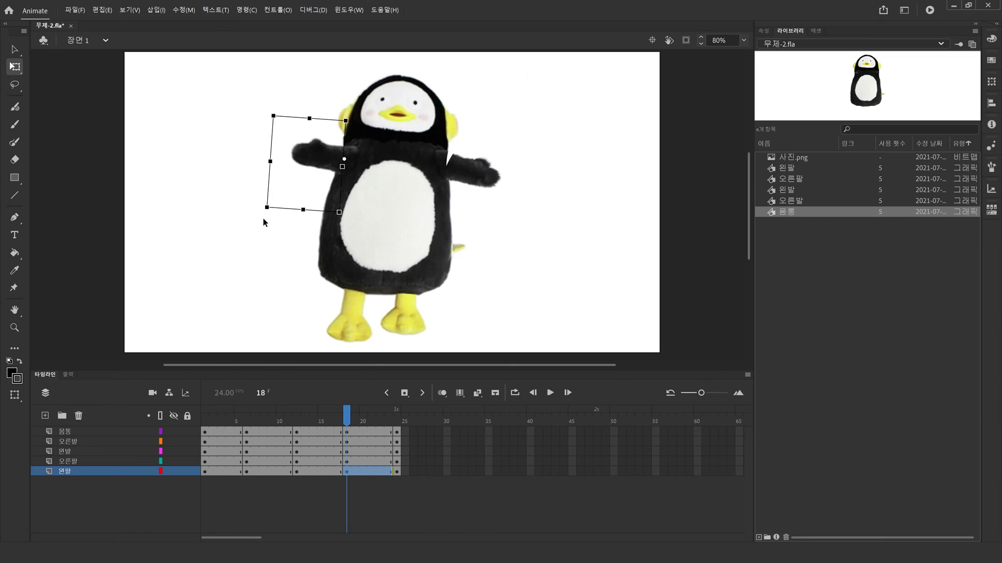
left_click_drag(268, 218, 276, 251)
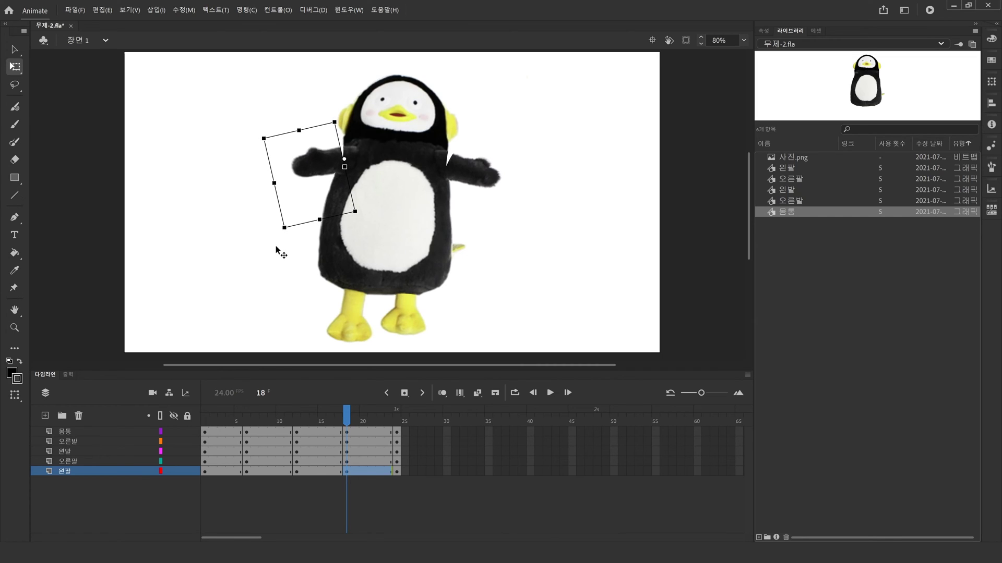
- Shift the left arm right and the right arm inward at frame 18 to close the gaps at both shoulders
key("shift+Right")
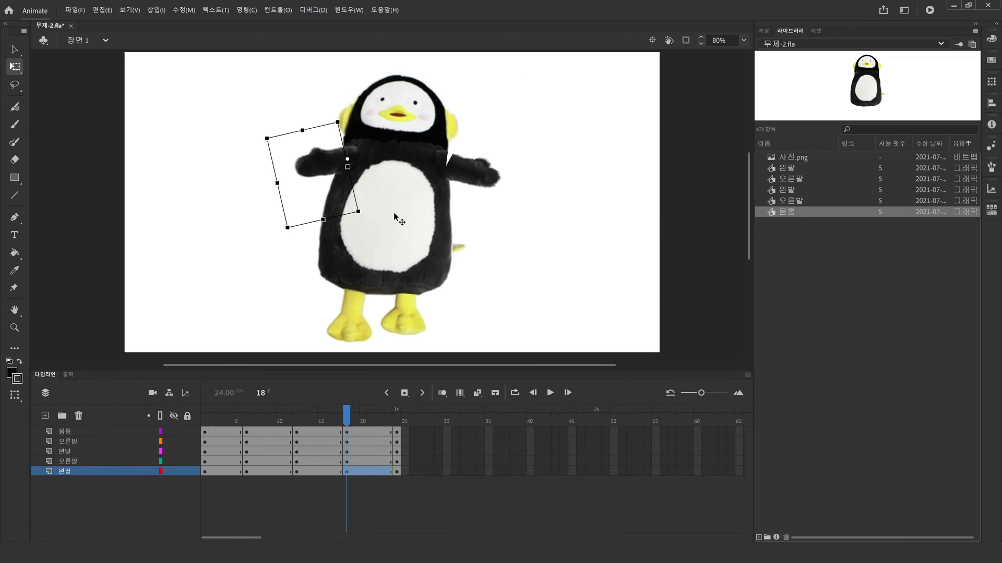
left_click(473, 189)
left_click_drag(473, 189, 471, 192)
key("Up")
key("Up")
key("Up")
key("Up")
key("Up")
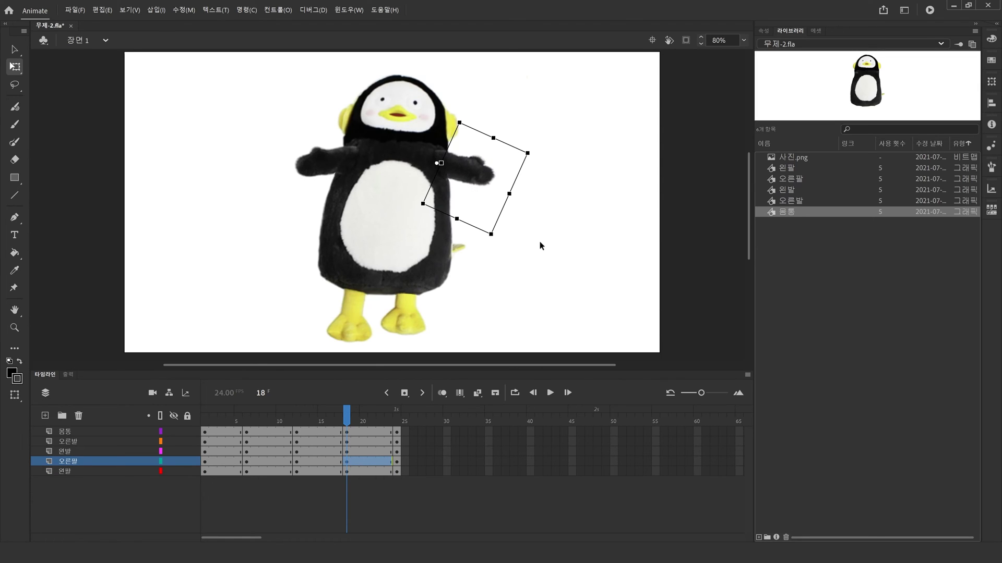
left_click(540, 246)
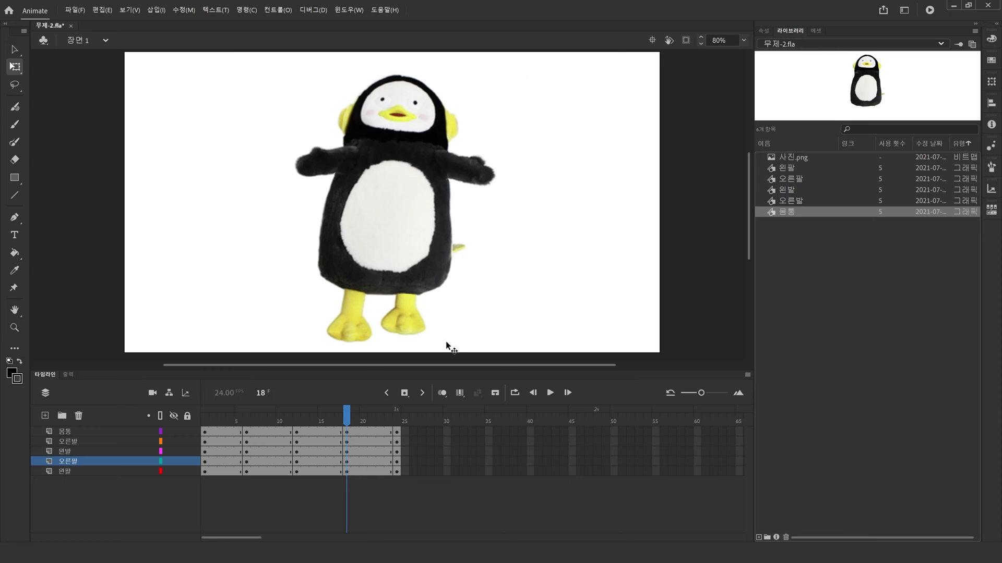
- Return to frame 1 and play the animation to preview the untweened poses
left_click_drag(446, 368, 446, 375)
left_click_drag(347, 423, 204, 418)
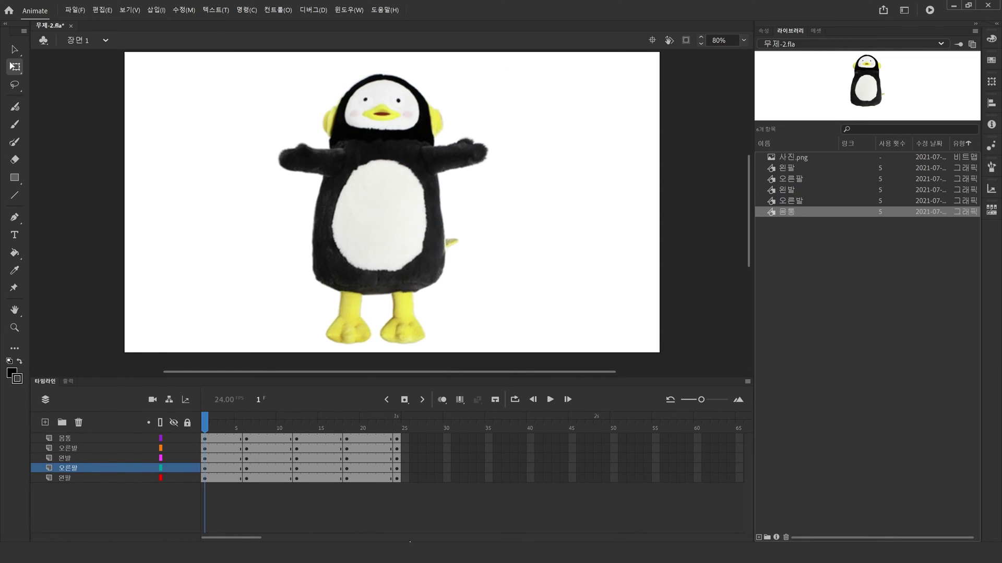
key("Return")
key("Return")
- Select frames 4 to 21 across all five layers and create classic tweens (표준 트윈) between the keyframes
left_click_drag(337, 433, 367, 442)
left_click_drag(232, 441, 370, 482)
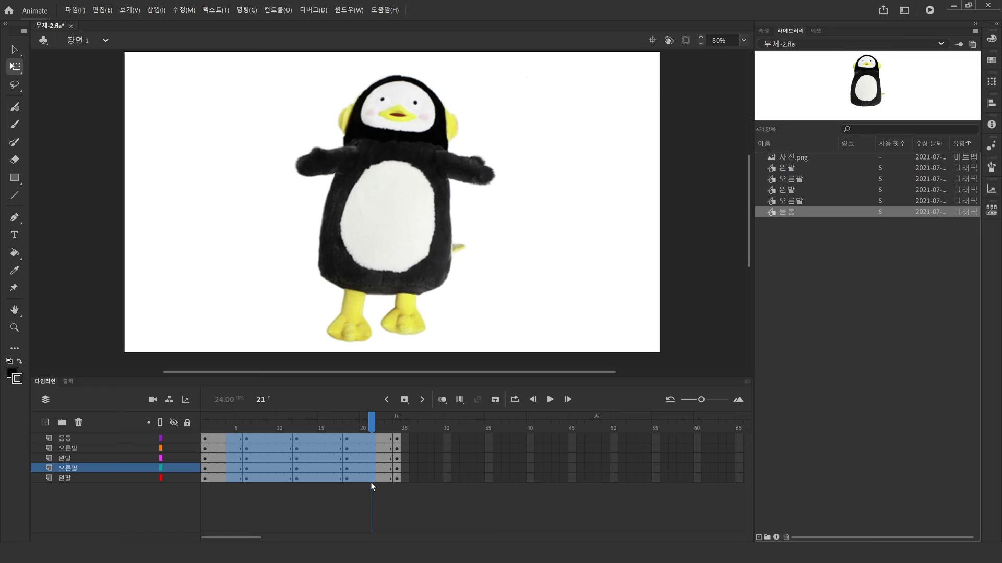
right_click(315, 440)
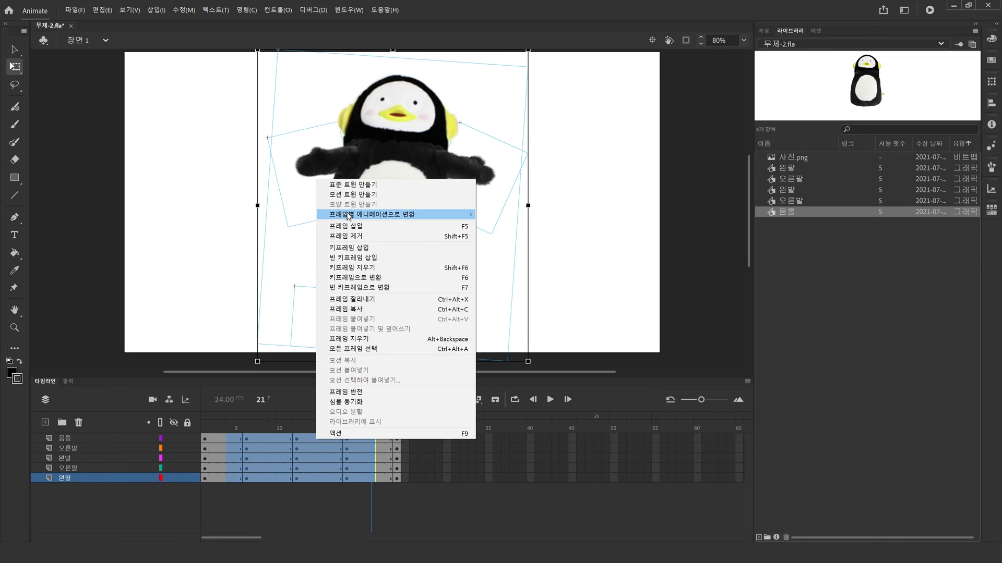
left_click(350, 185)
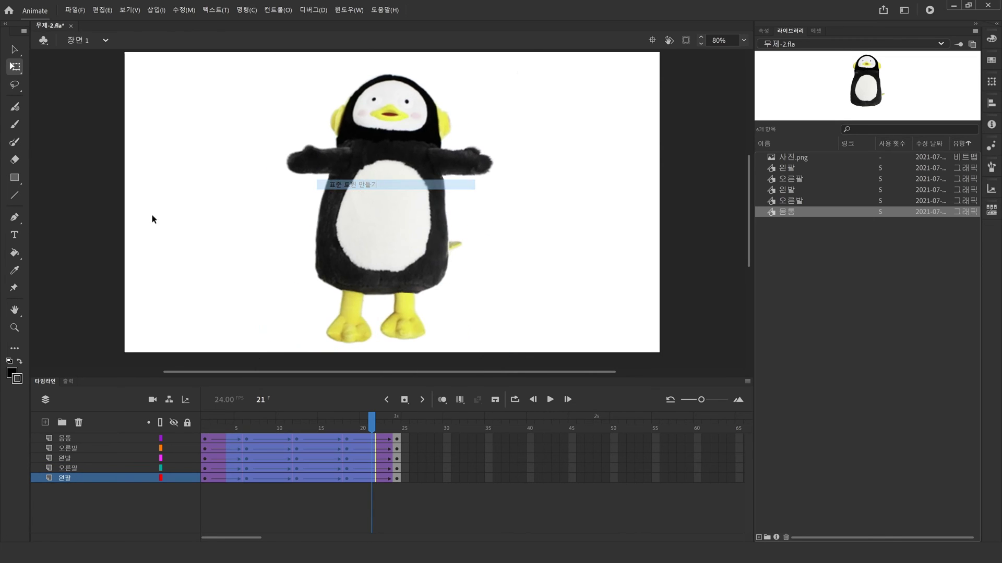
- Rewind to frame 1 and play back the tweened walking motion repeatedly to check it
left_click(205, 420)
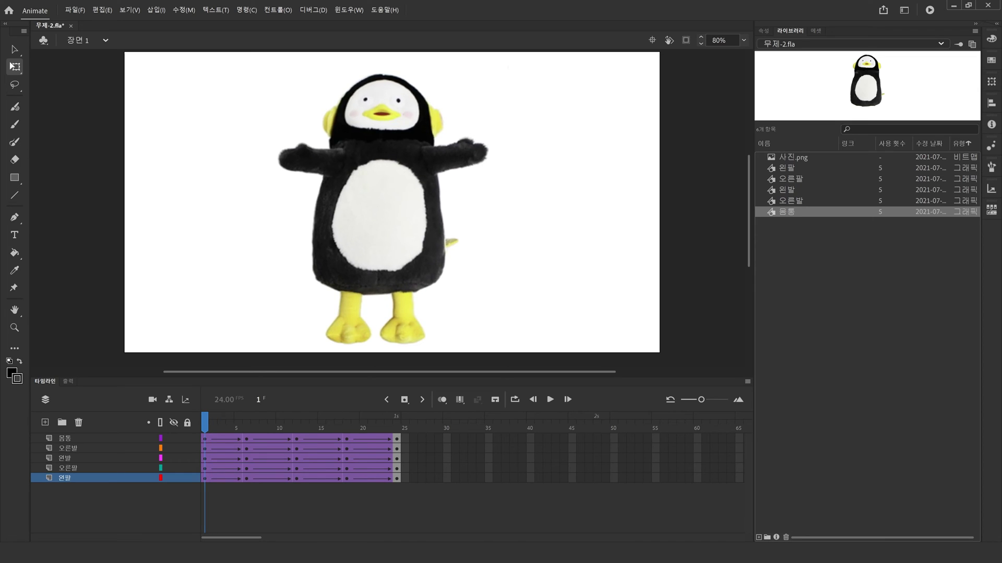
key("Return")
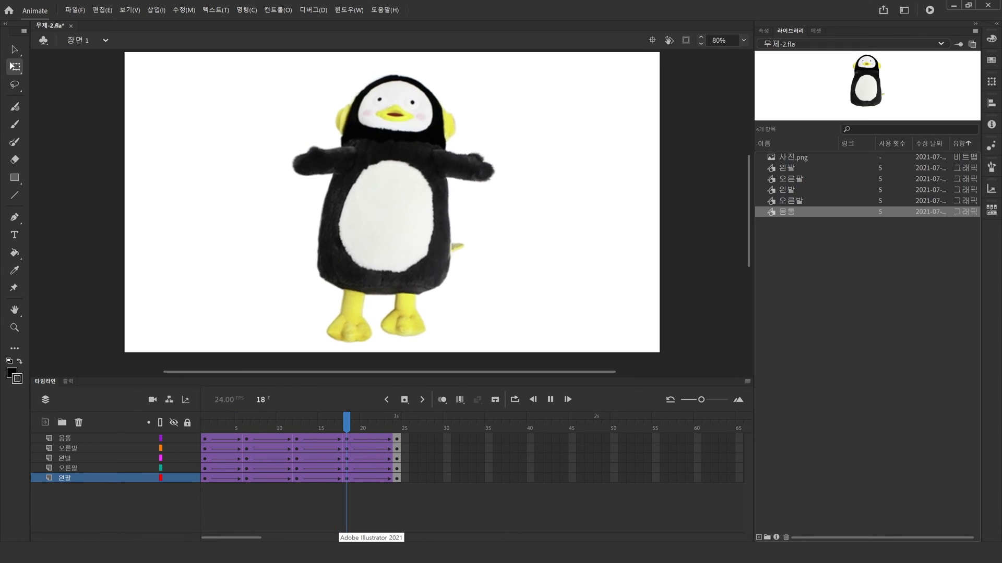
key("Return")
key("Return")
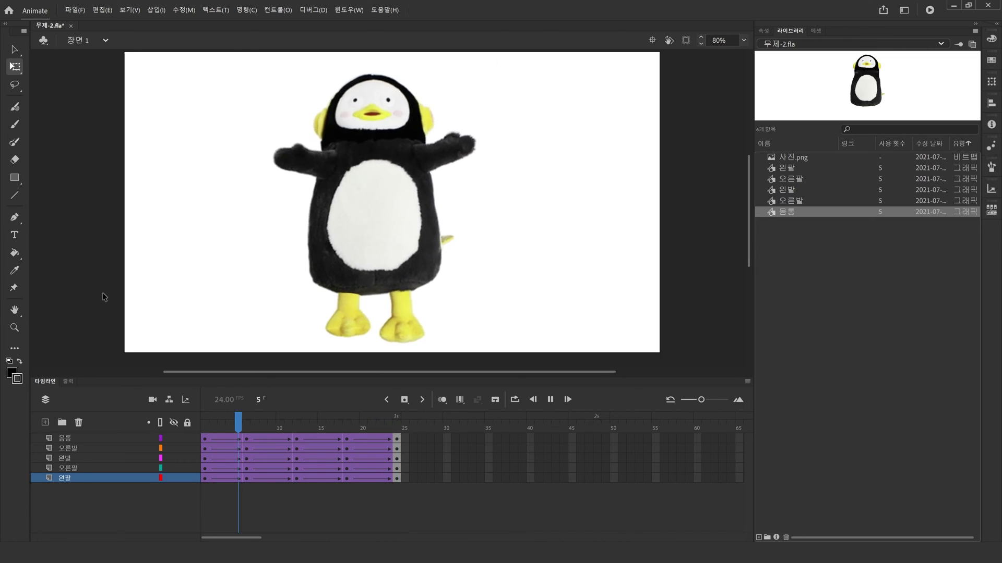
key("Return")
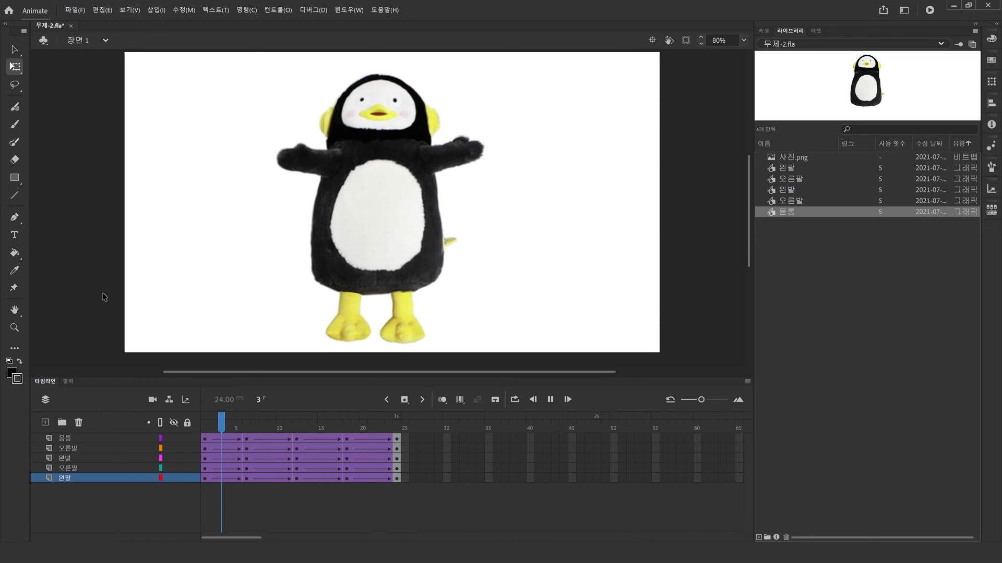
key("Return")
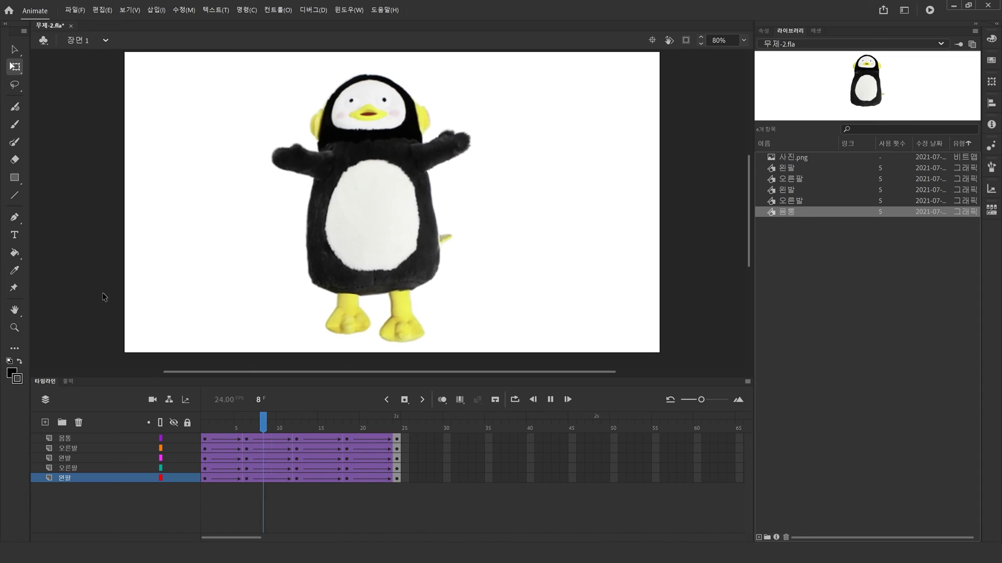
- Convert all five body-part layers, selected at frame 1, into a single graphic symbol named 완성
left_click(207, 425)
left_click(204, 424)
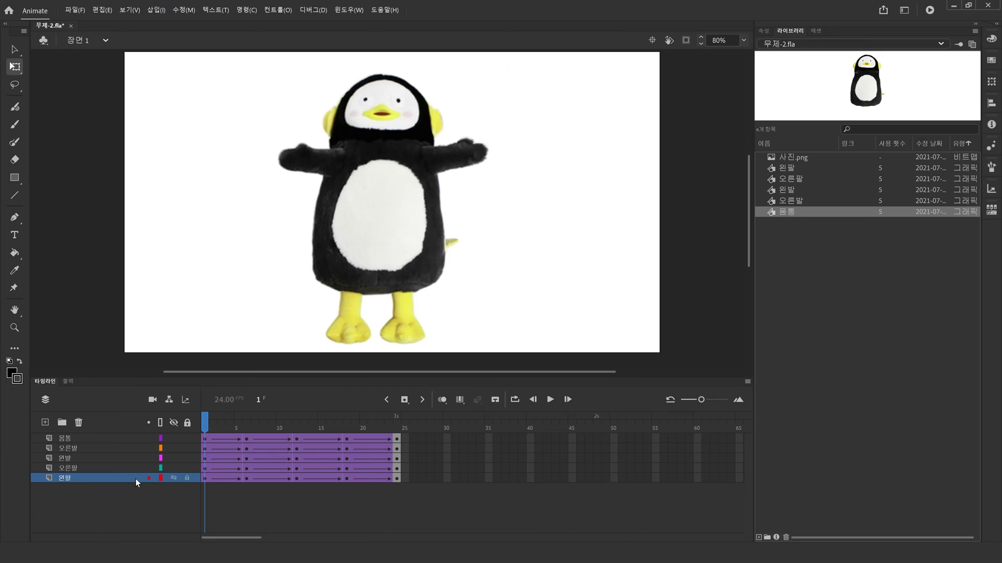
key("ctrl+a")
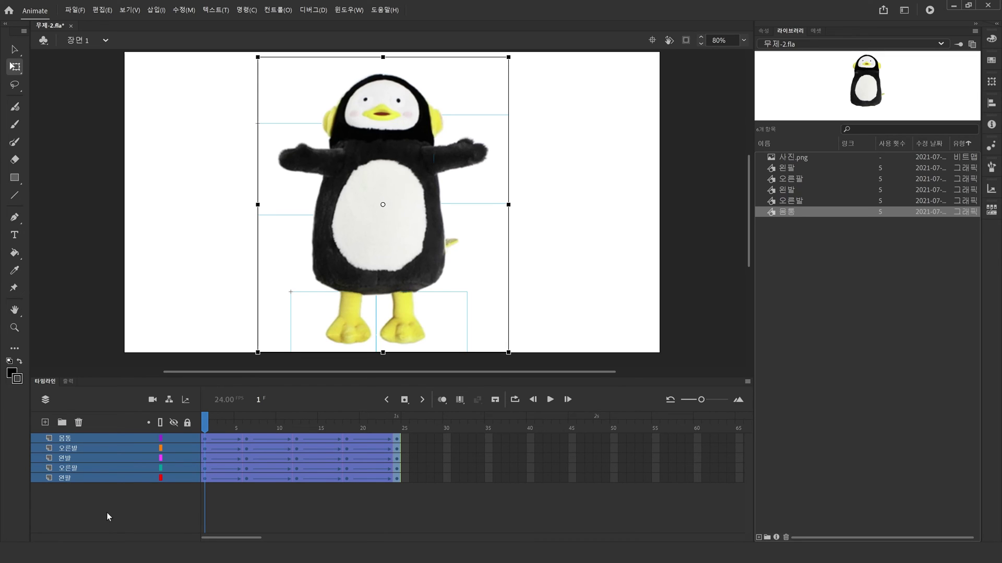
right_click(87, 450)
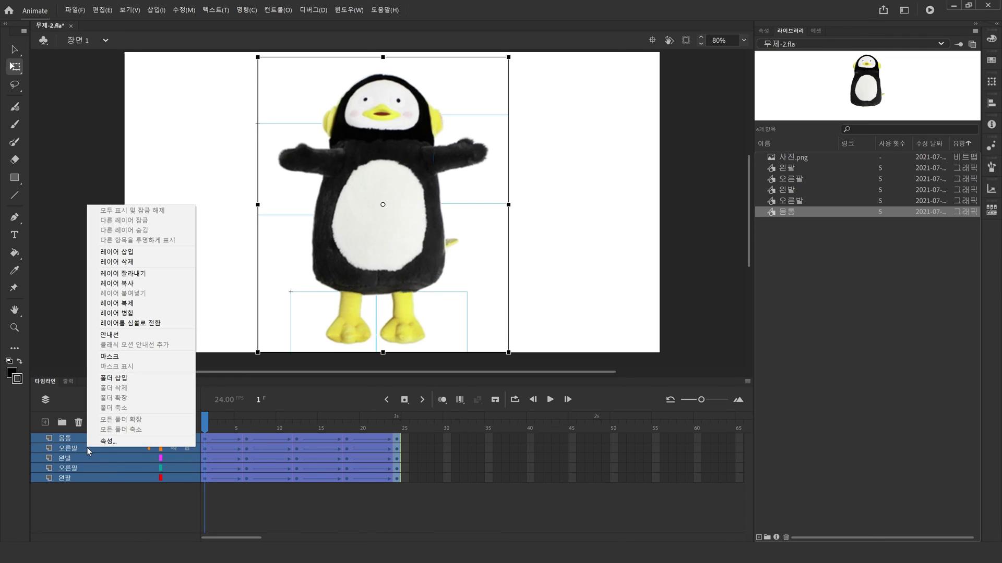
left_click(121, 327)
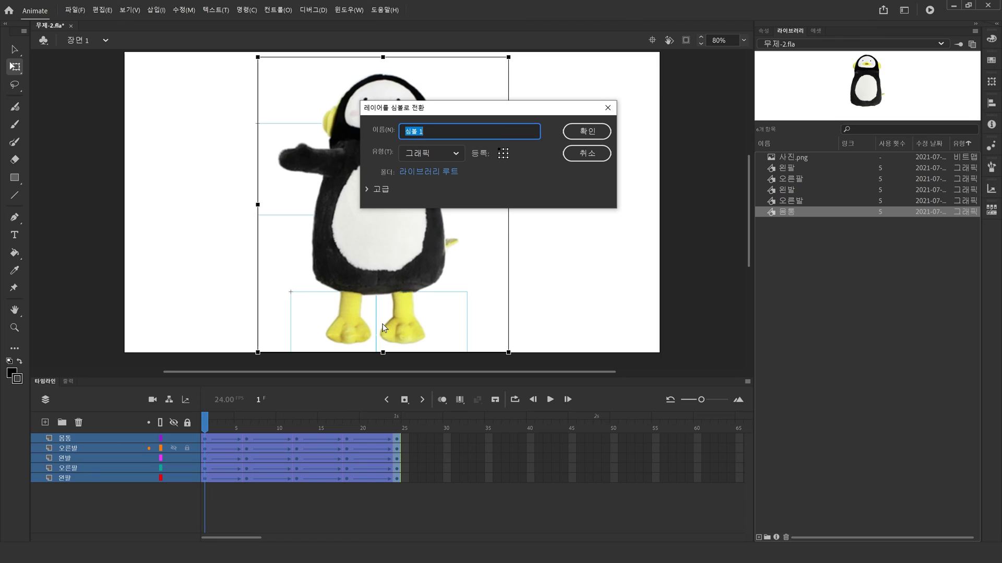
key("BackSpace")
type("완성")
key("Return")
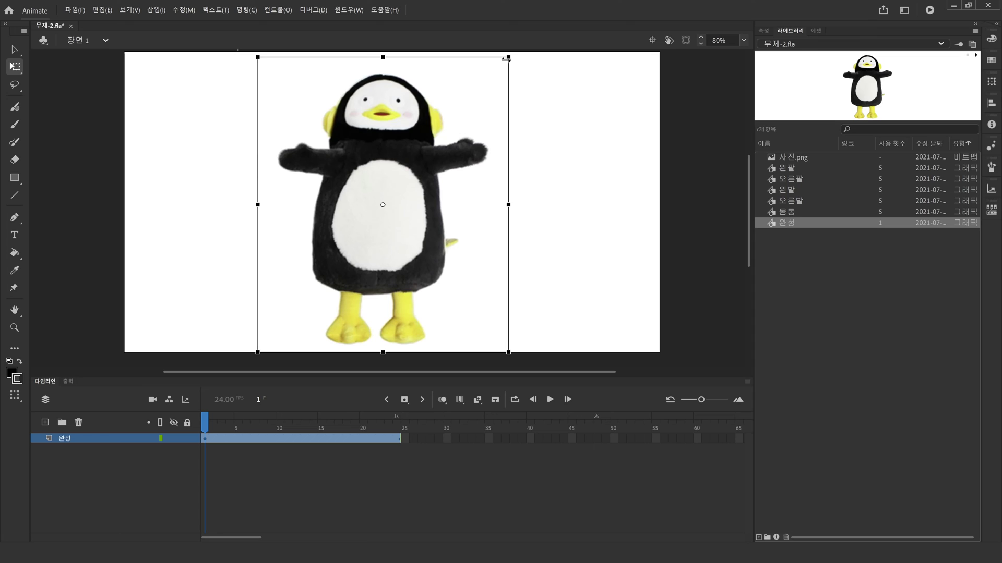
- Shrink the 완성 symbol and place it near the middle of the stage, with its transformation point at the feet
left_click_drag(508, 58, 477, 94)
left_click_drag(205, 417, 198, 450)
mouse_move(350, 243)
left_mouse_down()
mouse_move(228, 243)
mouse_move(389, 224)
mouse_move(337, 235)
left_mouse_up()
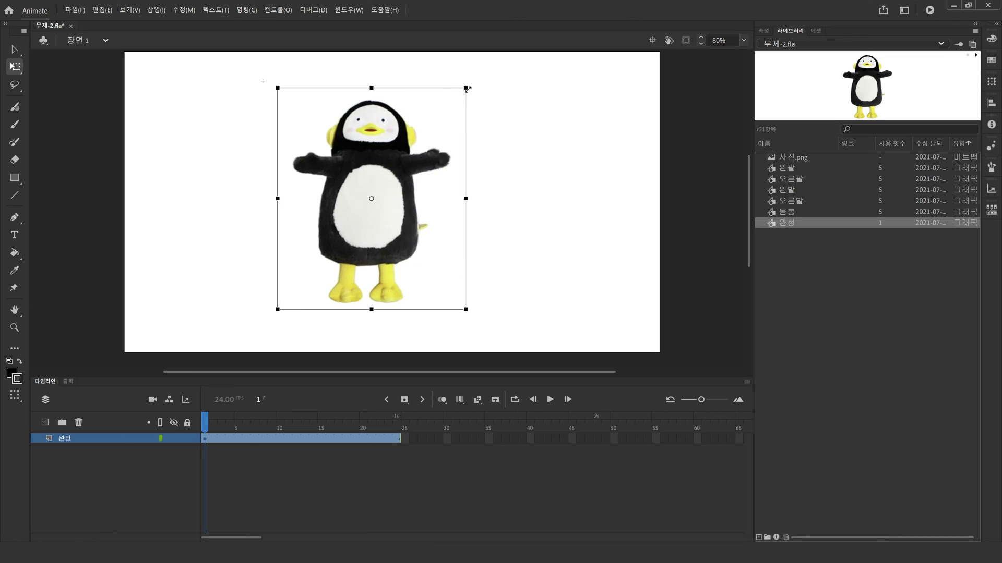
left_click_drag(465, 87, 451, 105)
left_click_drag(400, 194, 404, 217)
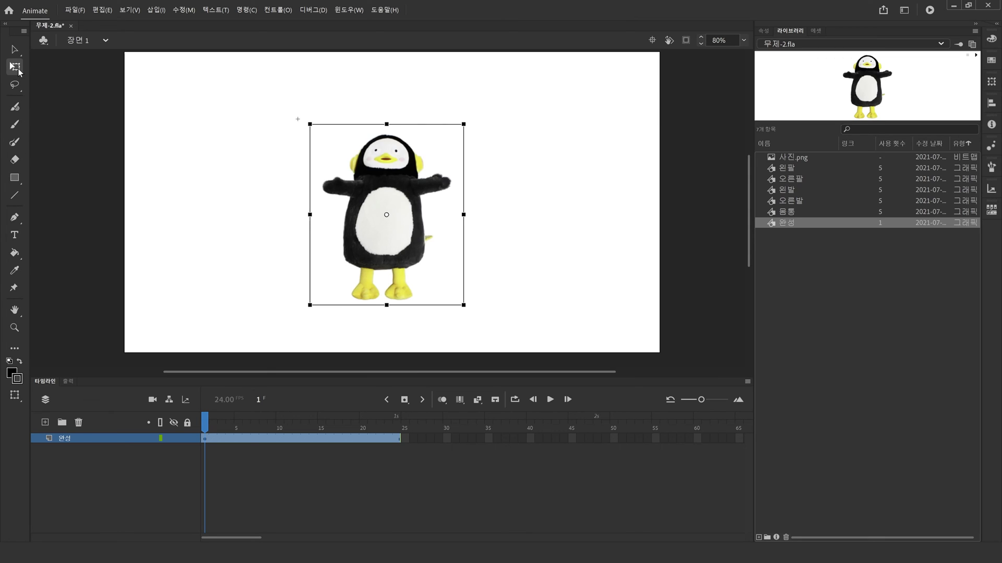
left_click_drag(386, 225, 383, 301)
left_click_drag(397, 251, 408, 259)
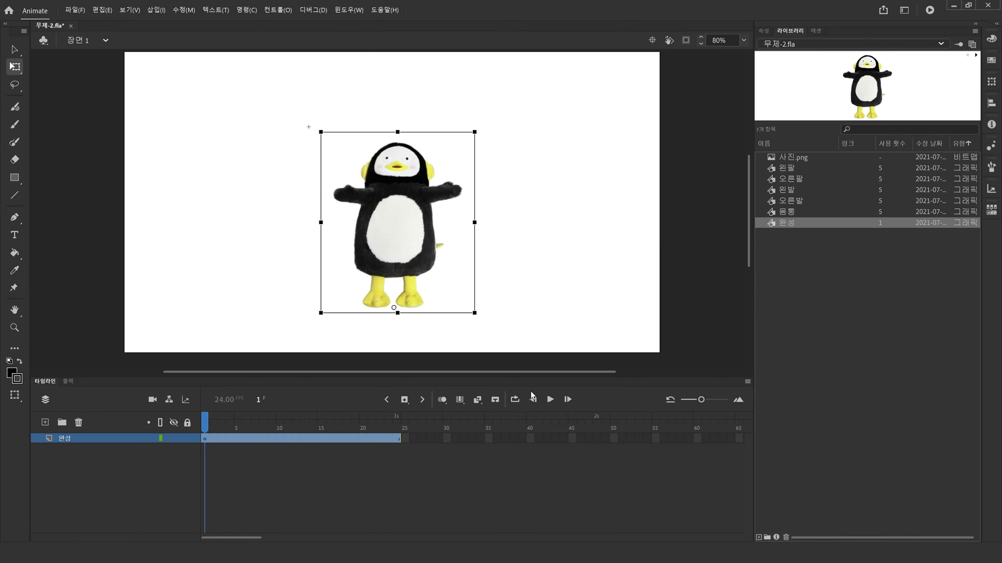
- Insert a keyframe at frame 48 and scale the penguin up there, growing from its feet
left_click(598, 439)
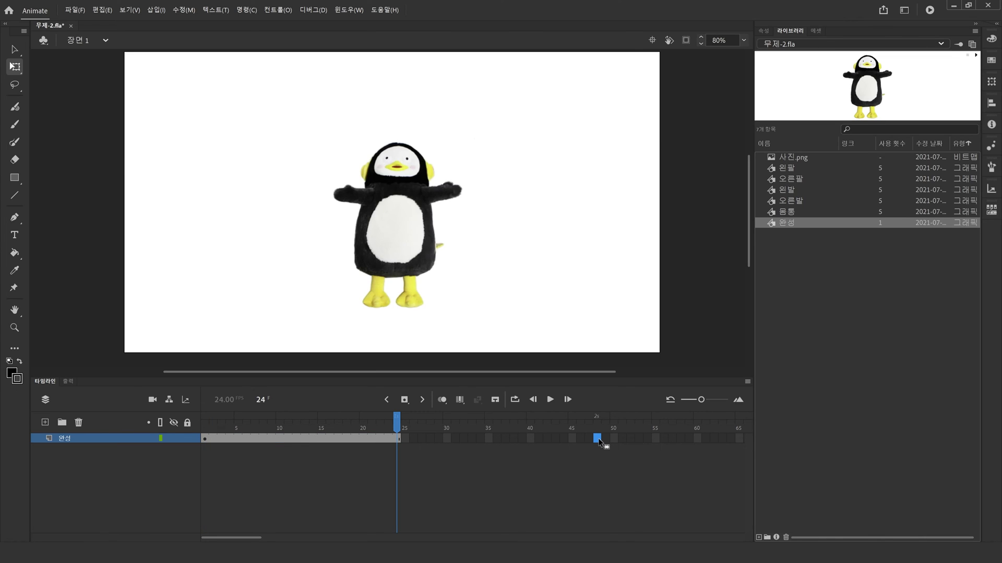
key("F6")
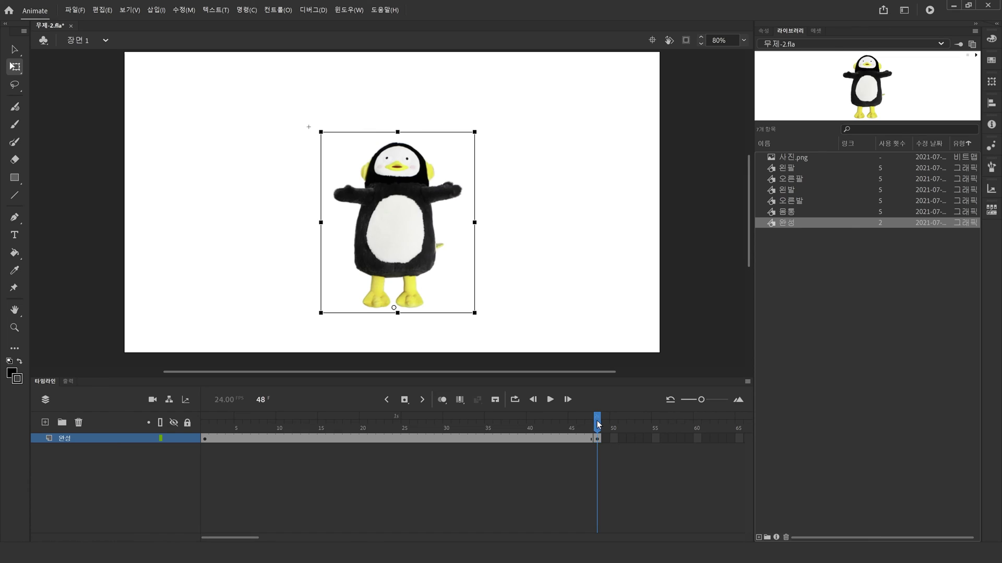
key("Return")
left_click(596, 440)
left_click_drag(474, 127, 530, 62)
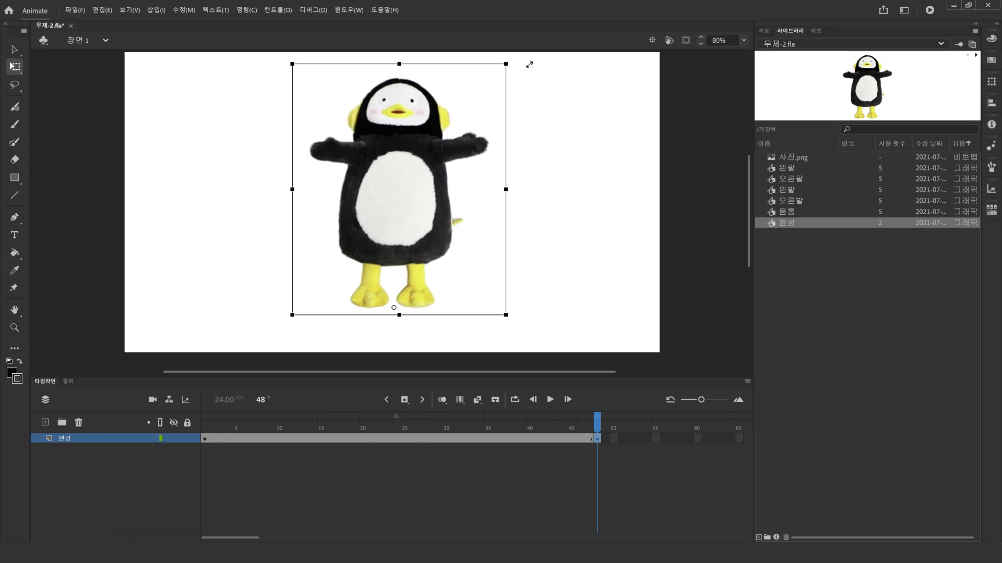
- Create a classic tween (표준 트윈) between frames 1 and 48 of the 완성 layer and play it back
right_click(389, 438)
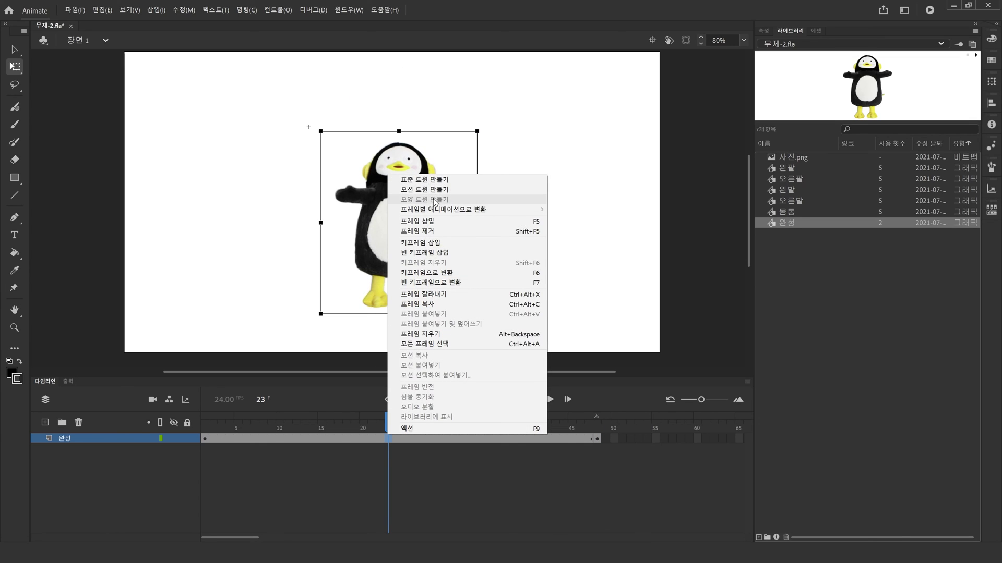
left_click(423, 179)
key("Return")
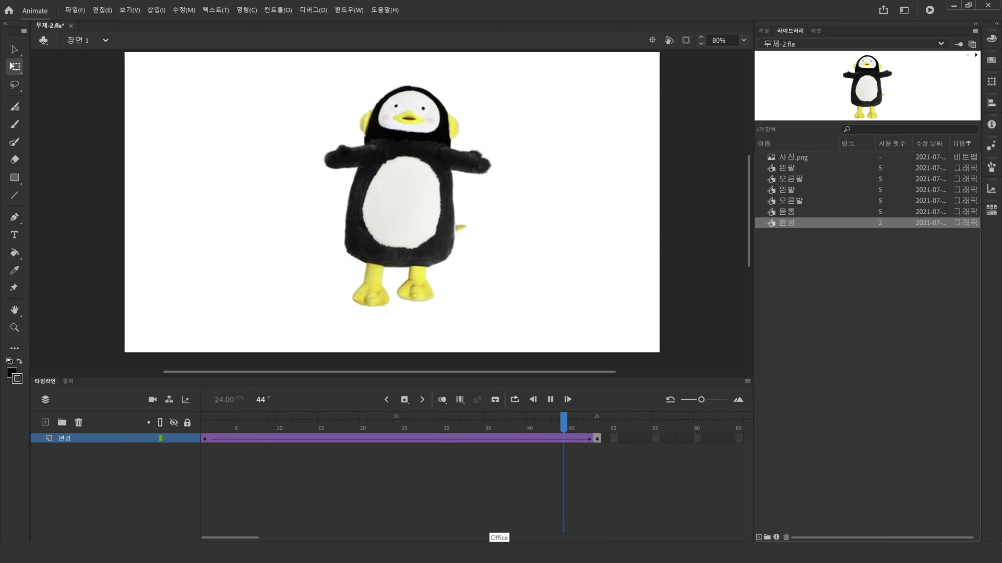
key("Return")
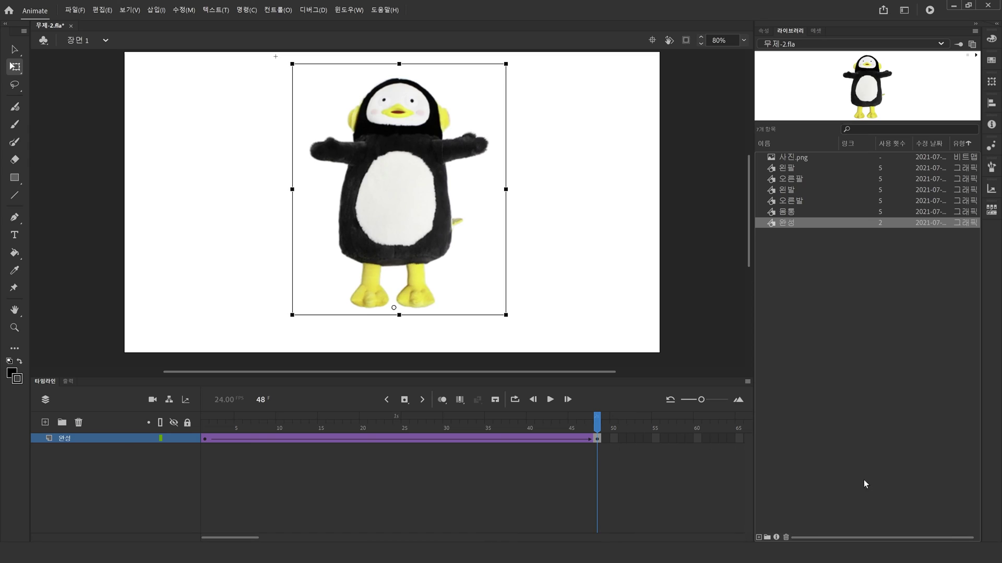
- Move the penguin at frame 48 down until its feet are near the lower edge of the stage, and preview the motion
left_click(597, 439)
key("shift+Down")
key("shift+Down")
key("shift+Down")
key("shift+Down")
key("shift+Down")
key("shift+Down")
key("shift+Down")
key("shift+Down")
key("shift+Down")
key("Return")
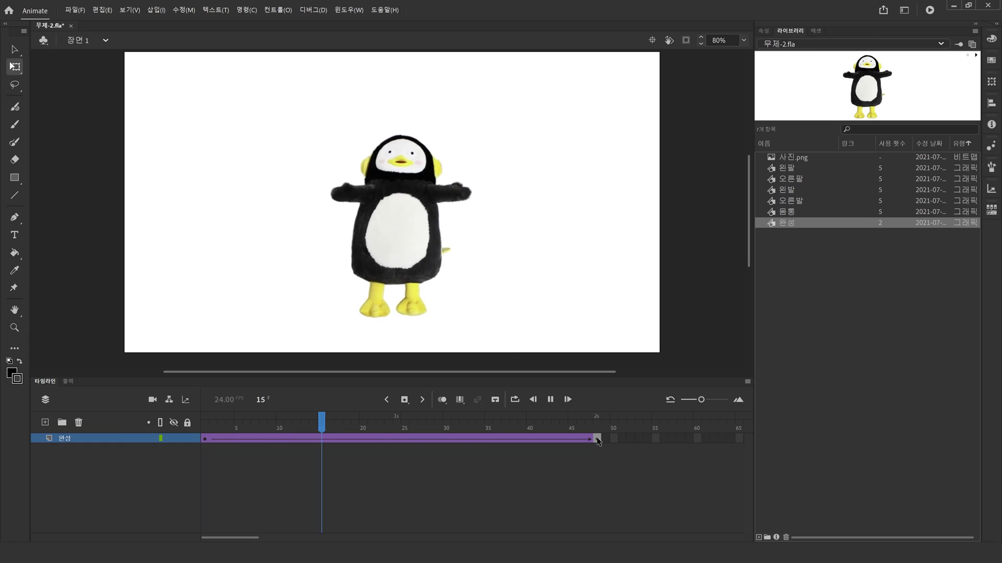
- Move the small penguin at frame 1 up and slightly left, and play the animation to check its approach
left_click(598, 439)
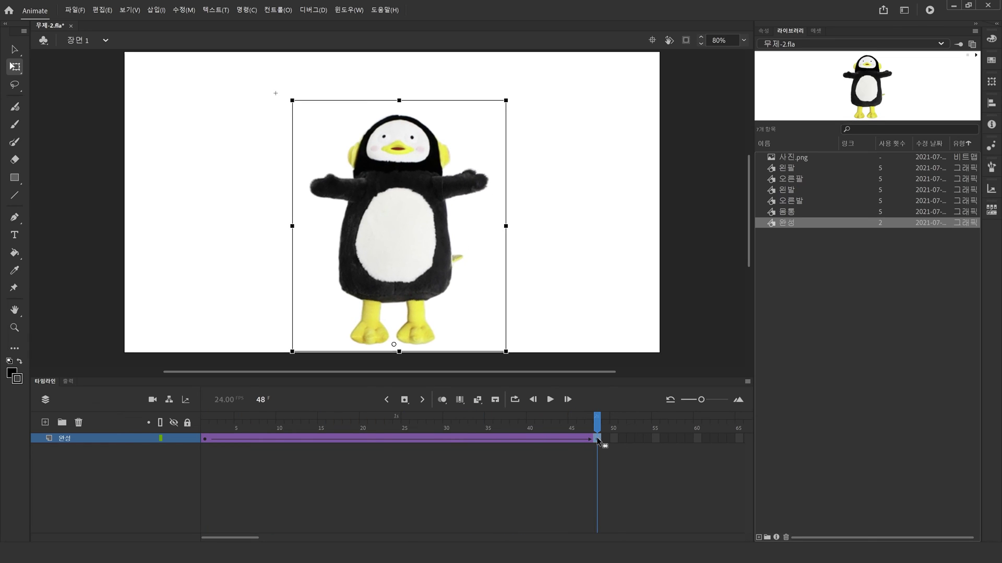
left_click(203, 439)
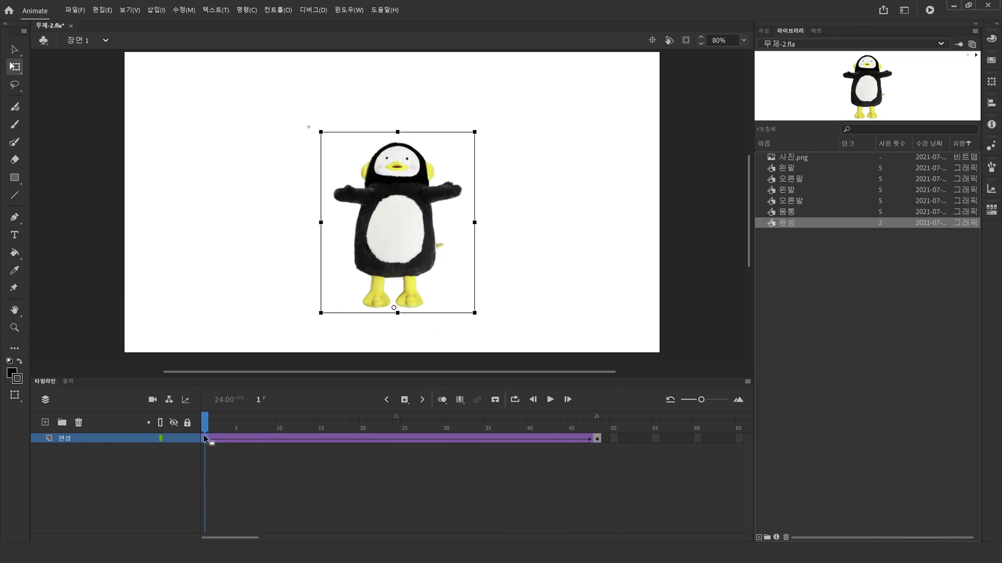
key("Up")
key("Up")
key("Up")
key("shift+Up")
key("shift+Up")
key("shift+Up")
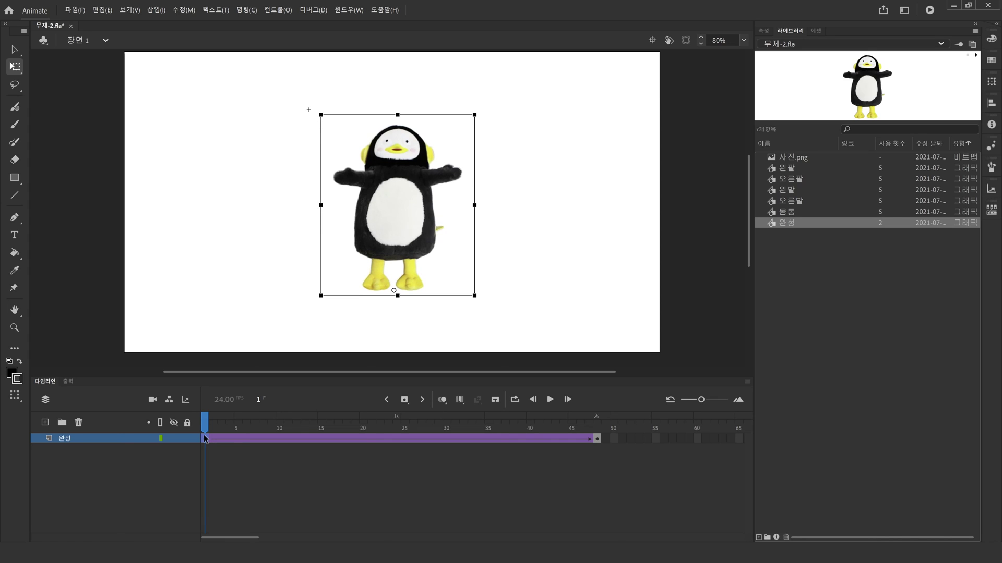
key("Left")
key("Left")
key("Left")
key("Left")
key("Left")
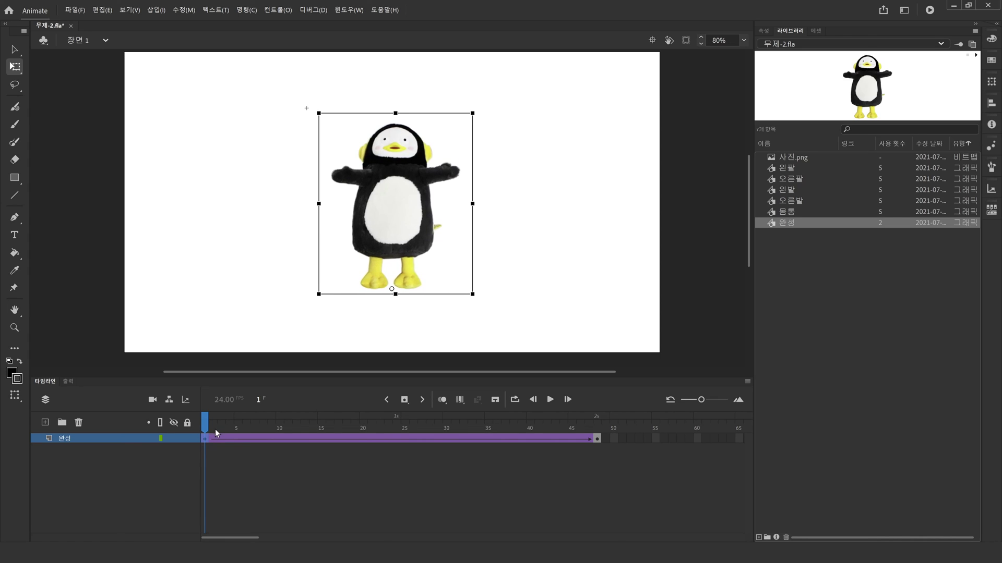
key("Return")
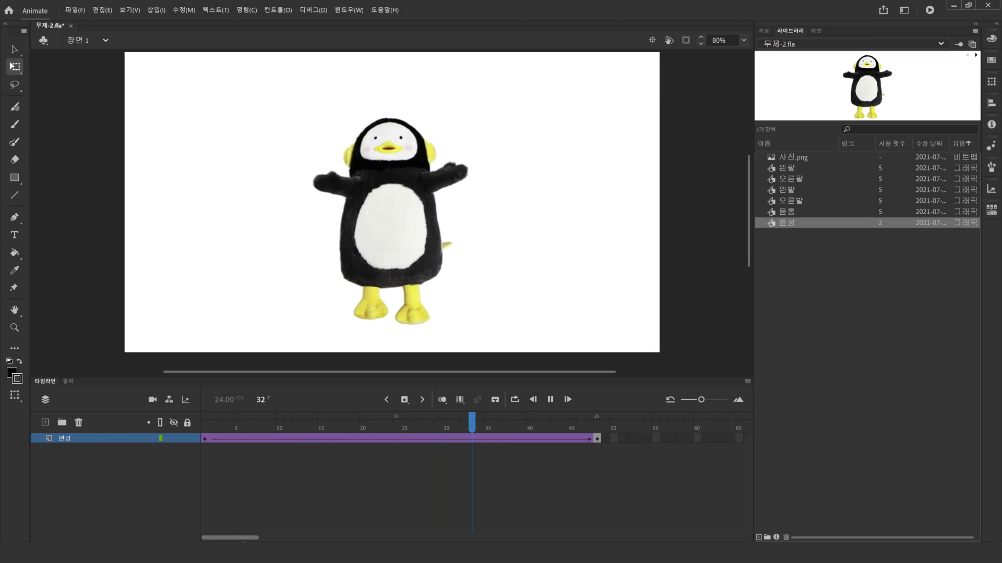
- Lock the 완성 layer and add a new layer above it
left_click(187, 439)
left_click(45, 422)
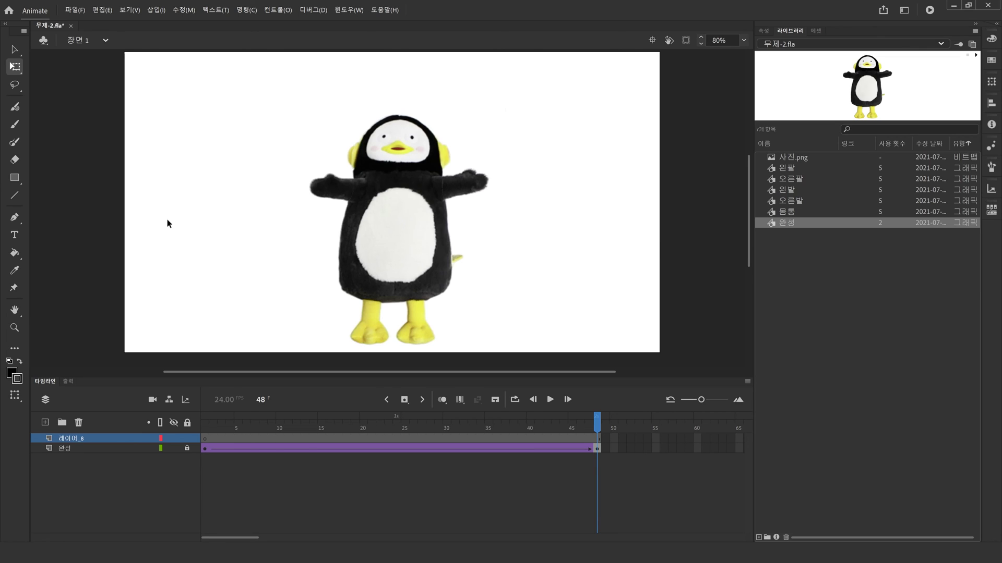
- Play back the finished approaching walk several times to review it
key("Return")
key("Return")
key("Return")
key("Return")
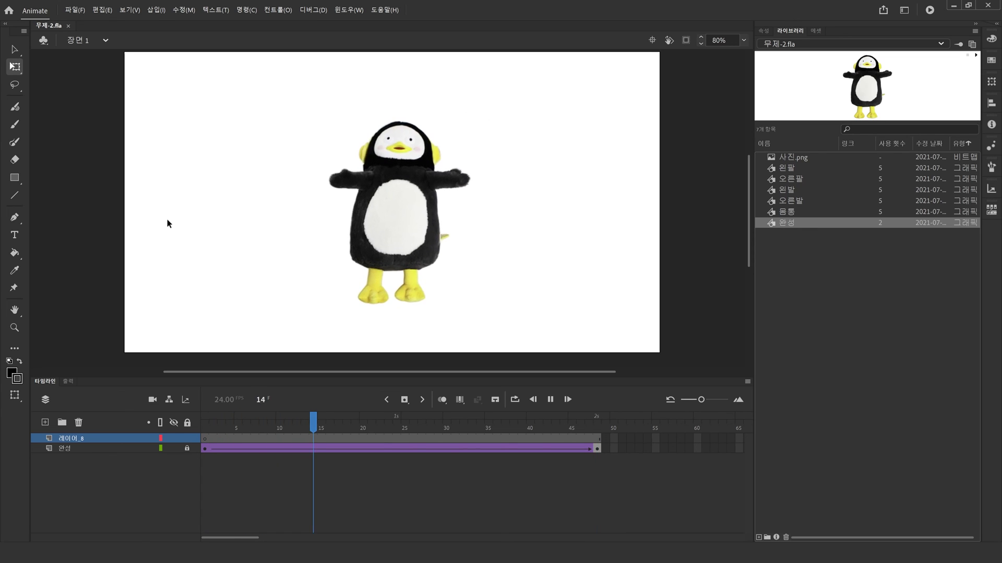